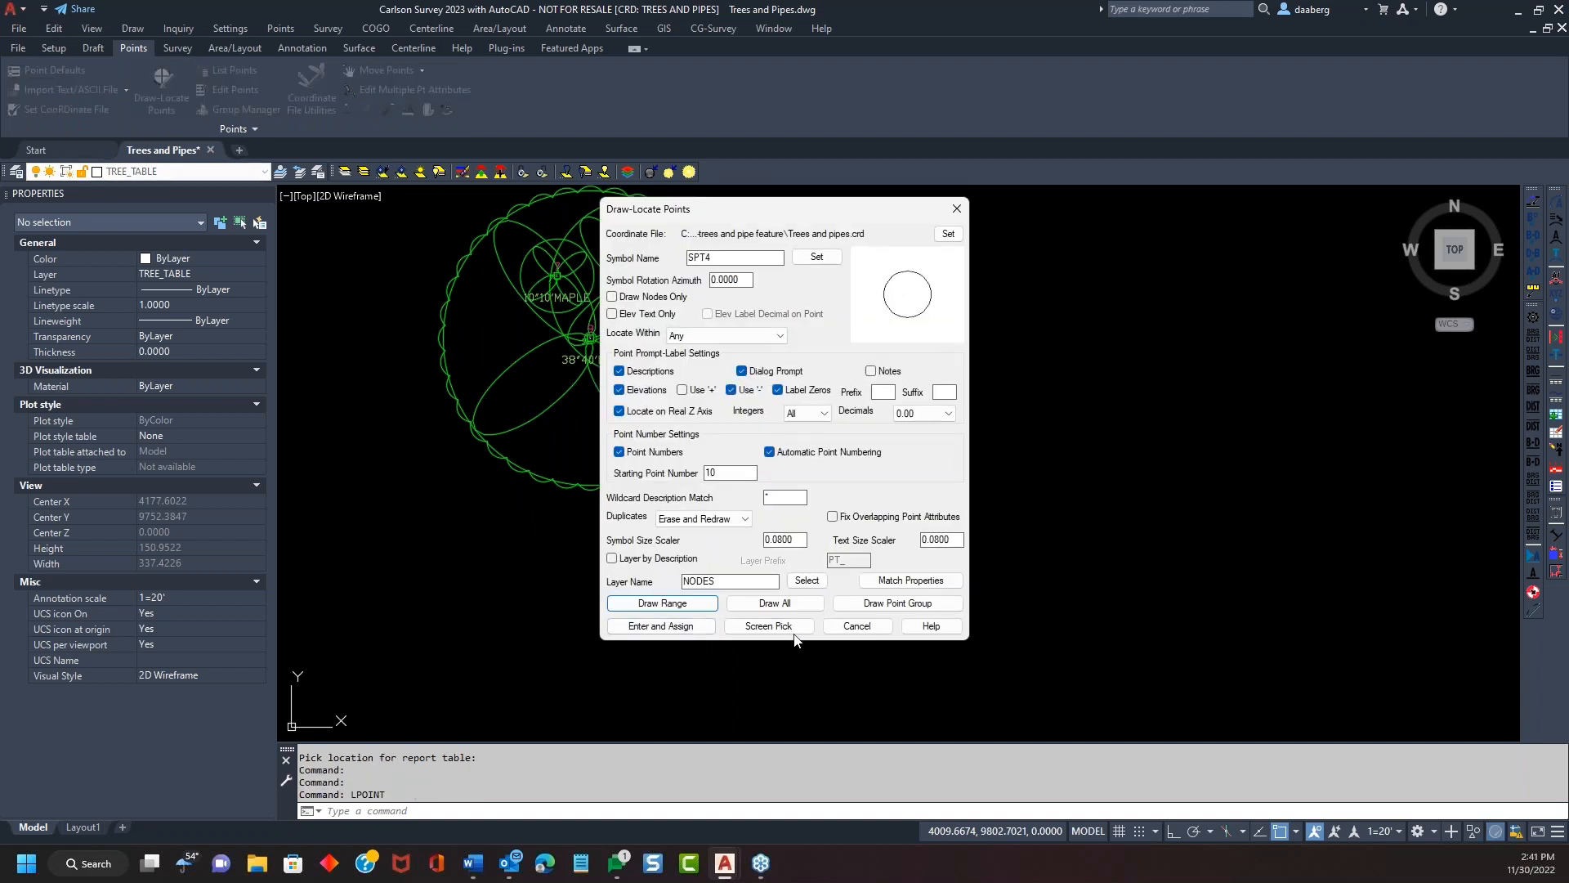
# Step: Create a survey point south of the trees near northing 9715, easting 4062, with elevation 100 and description SDRAIN
pyautogui.click(792, 633)
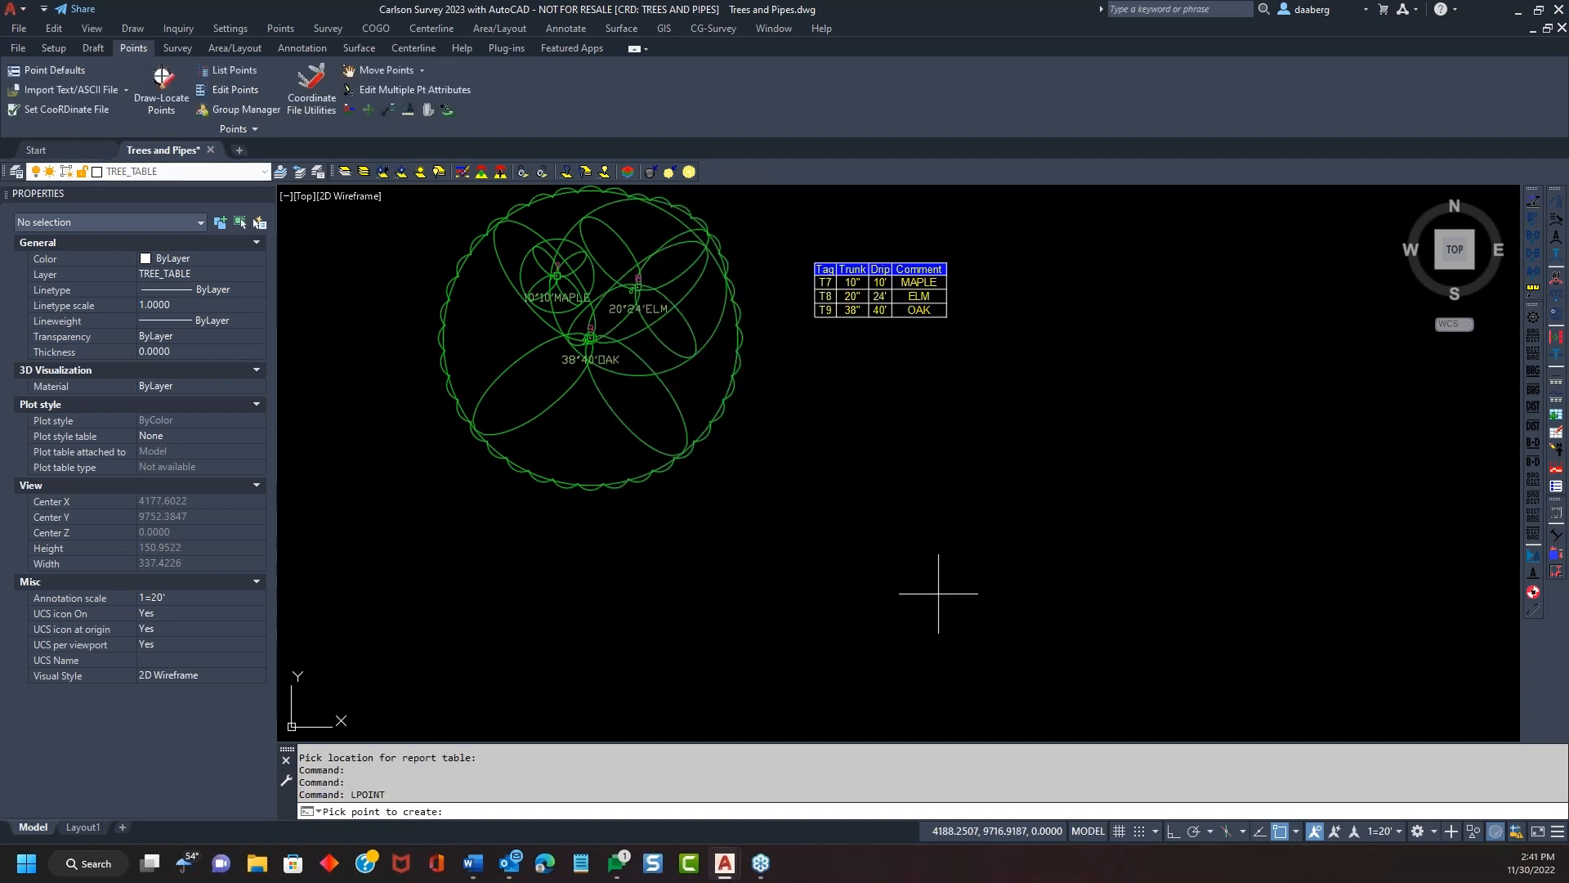
pyautogui.click(470, 601)
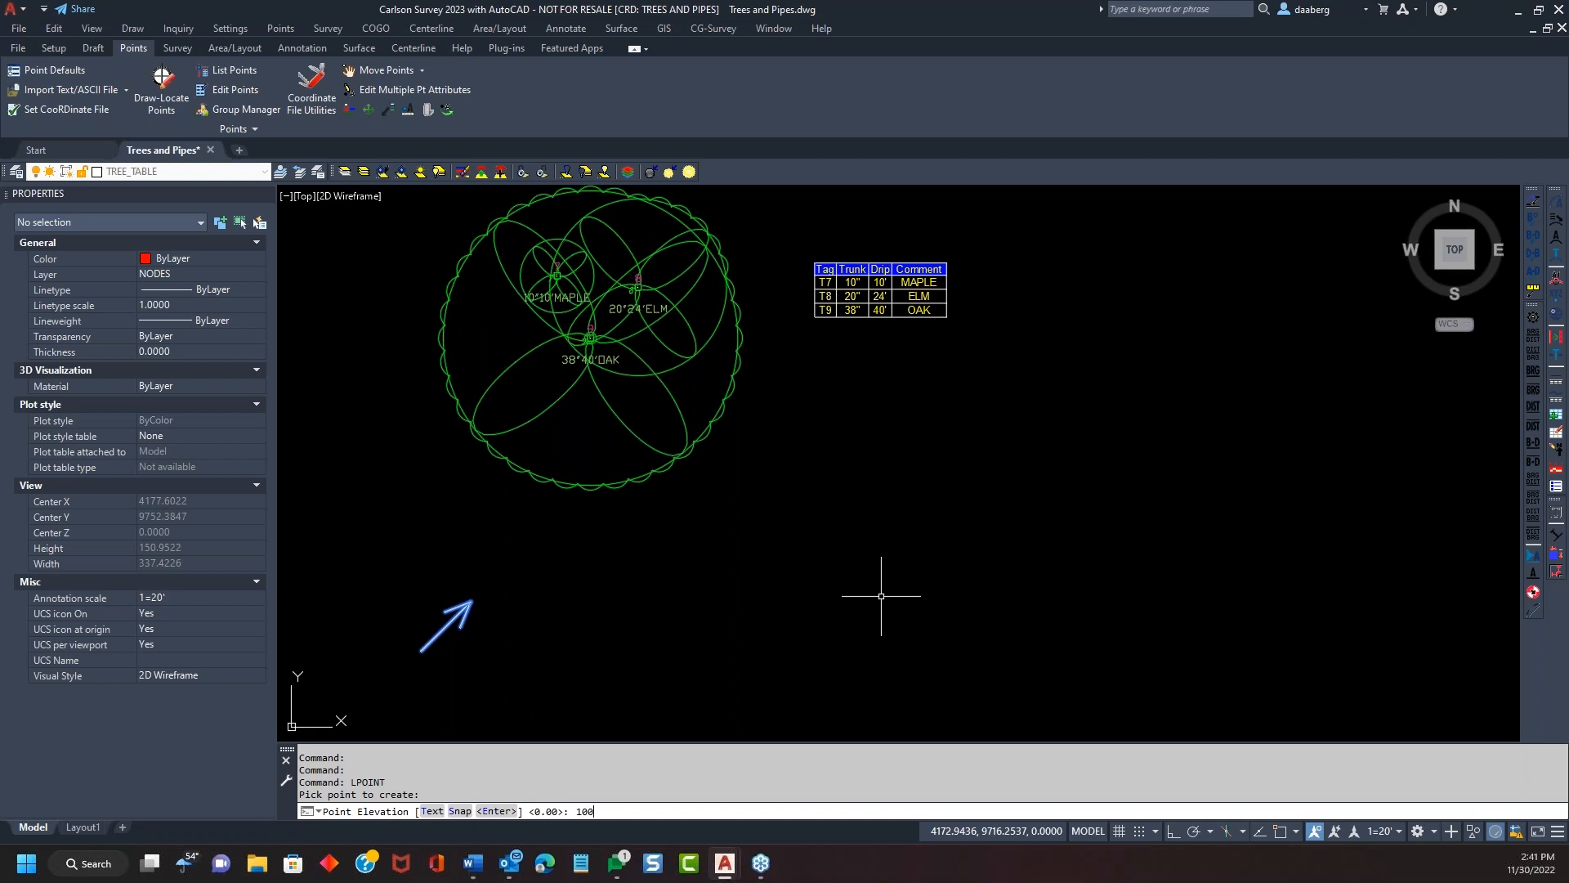
pyautogui.press('Return')
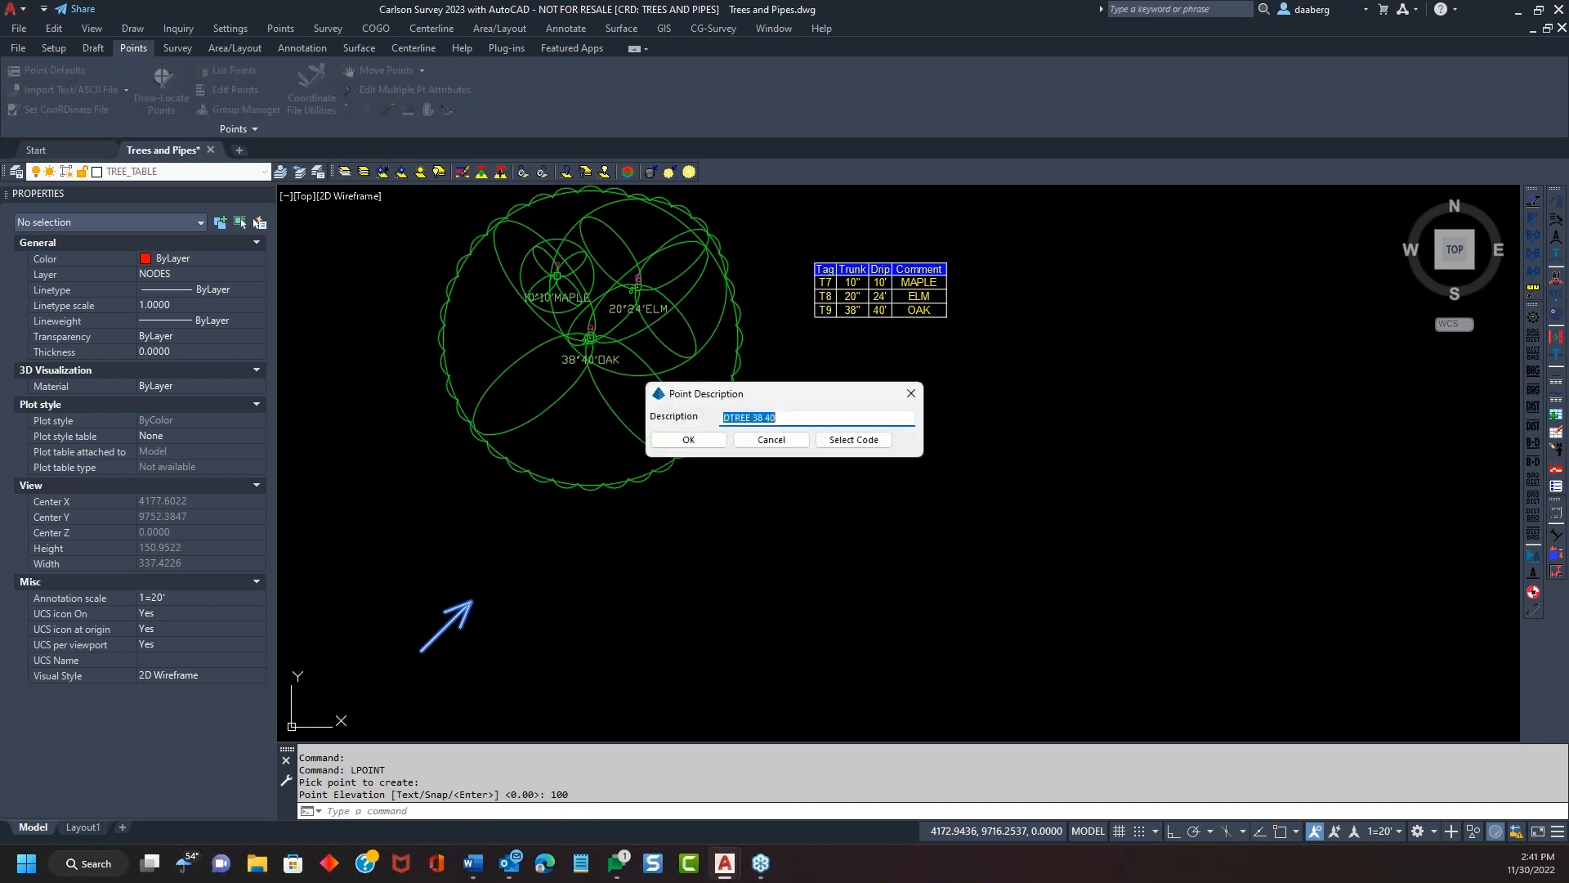
pyautogui.write('s')
pyautogui.click(700, 447)
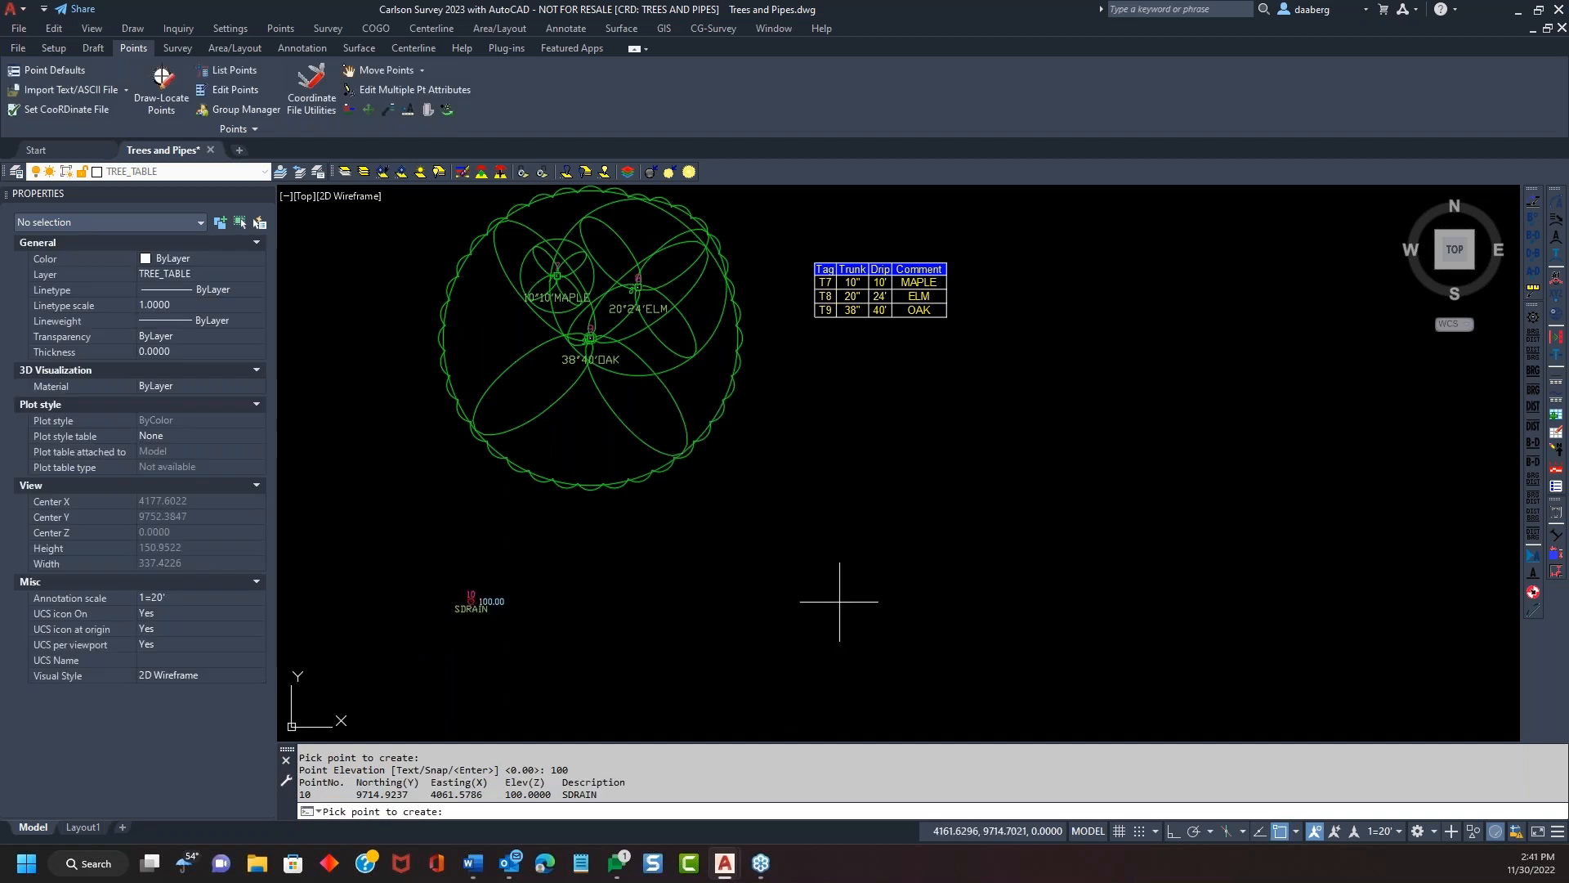
# Step: Create a second SDRAIN point about 98 units east of the first at elevation 99, and end point creation
pyautogui.click(834, 603)
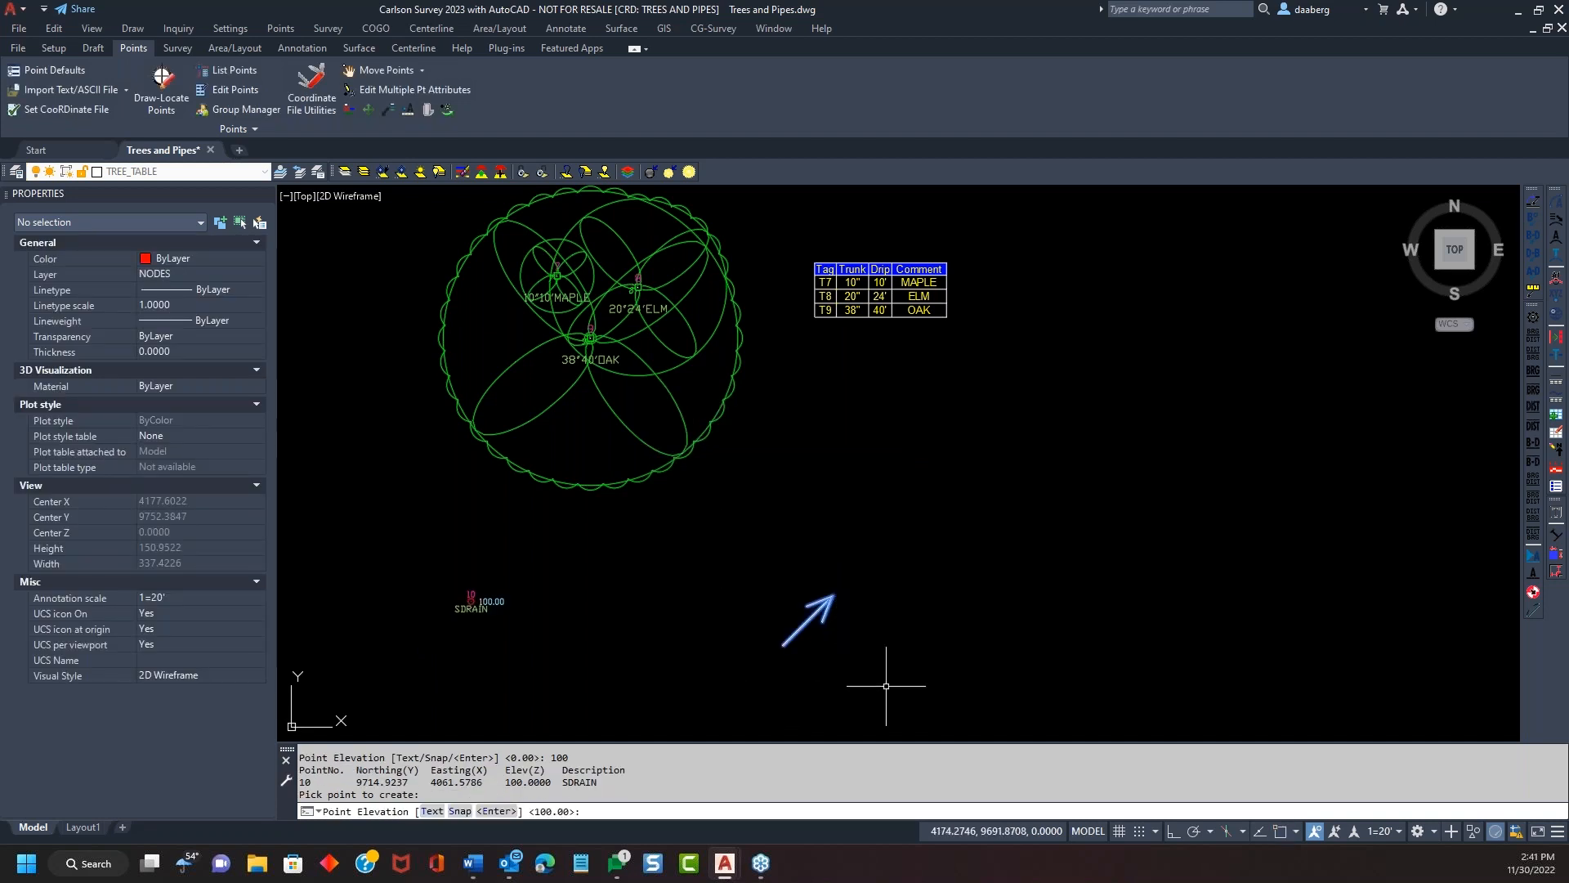
pyautogui.write('99')
pyautogui.press('Return')
pyautogui.press('Return')
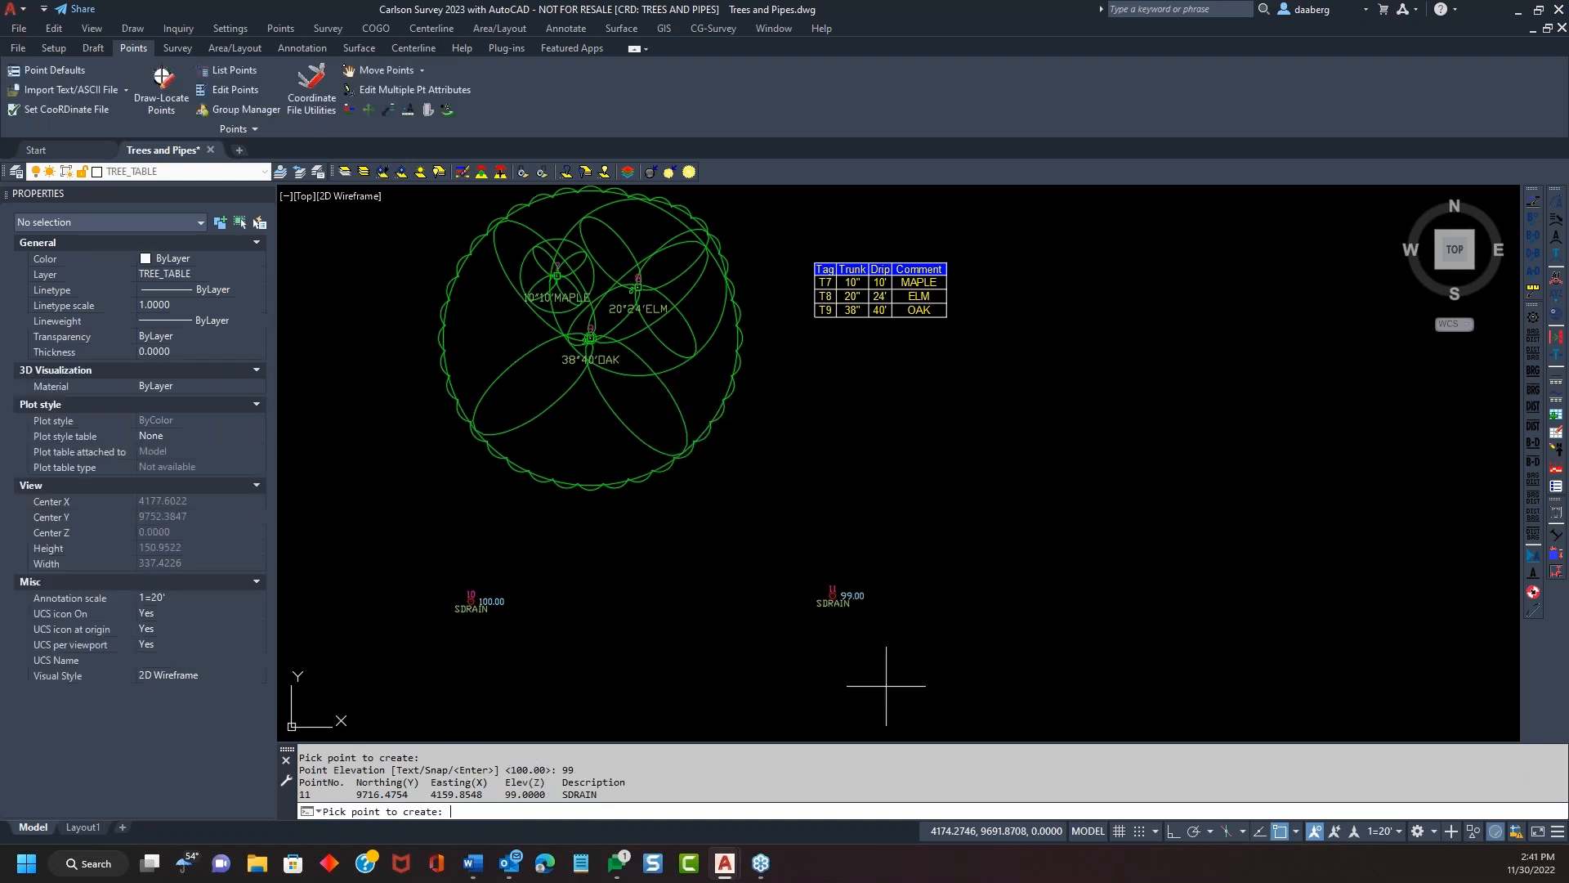
pyautogui.press('Return')
# Step: Add a new field code named SDRAIN to the Field to Finish code table
pyautogui.moveTo(635, 608)
pyautogui.mouseDown(button='middle')
pyautogui.moveTo(738, 529)
pyautogui.moveTo(775, 462)
pyautogui.moveTo(718, 475)
pyautogui.mouseUp(button='middle')
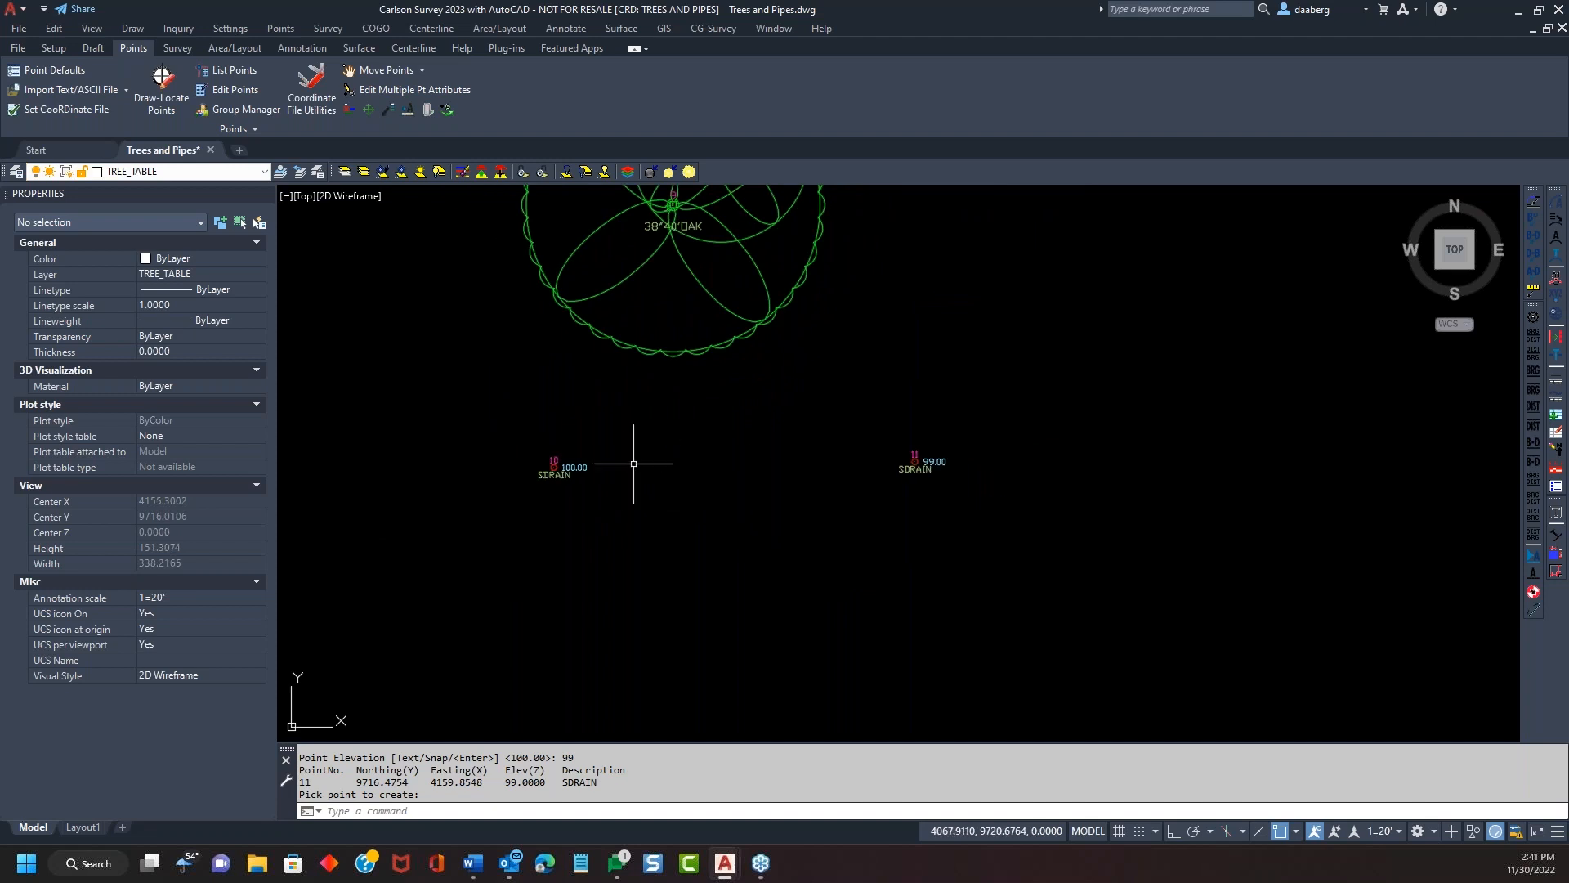
pyautogui.click(177, 47)
pyautogui.click(126, 89)
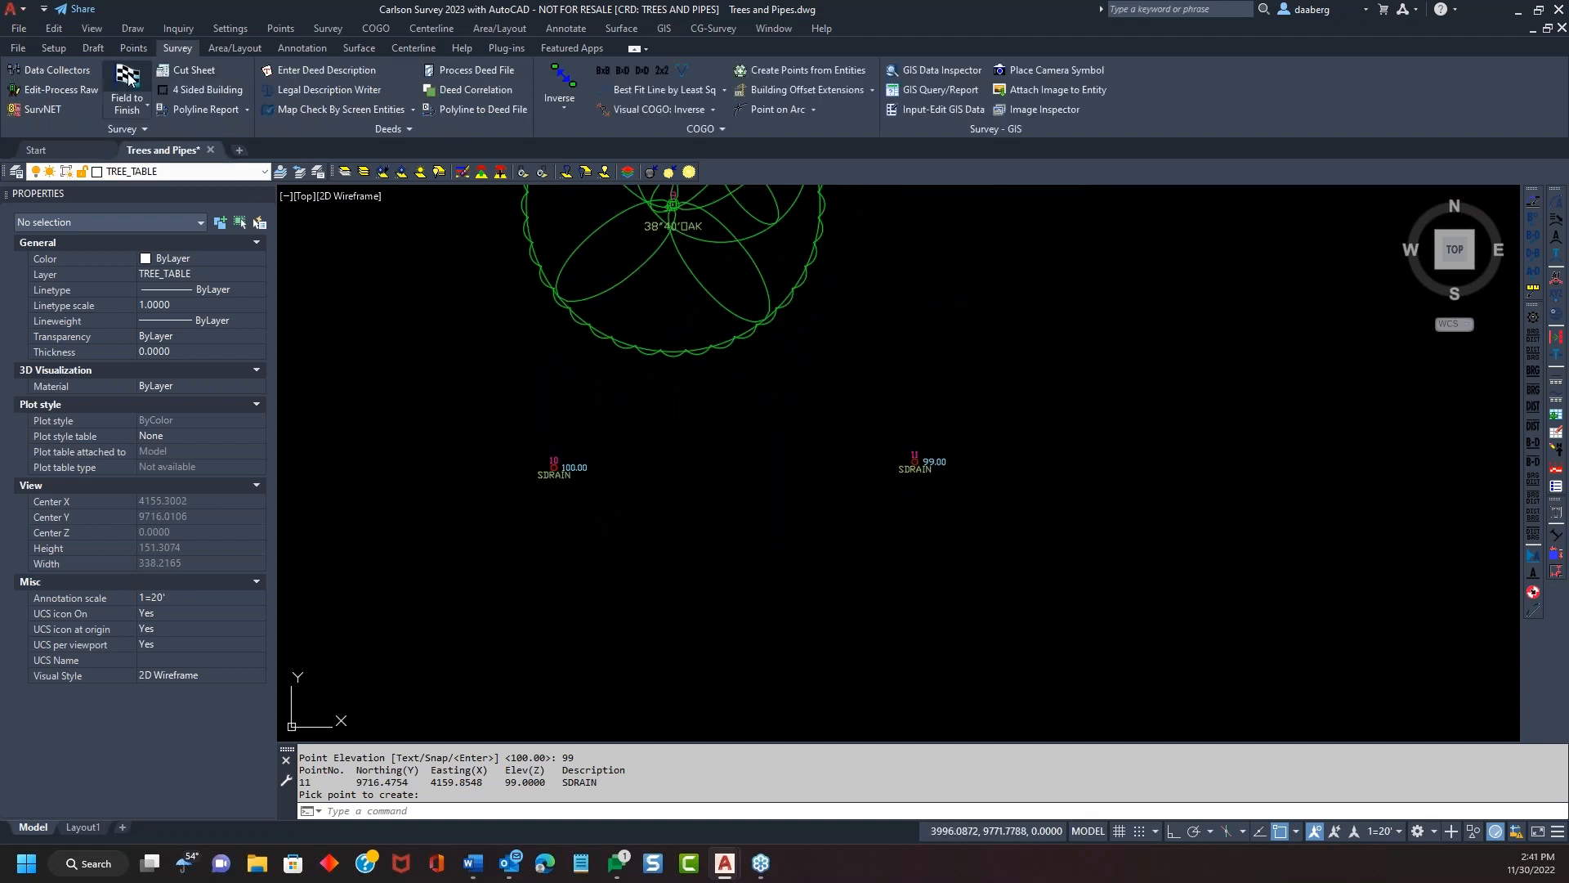
pyautogui.click(672, 559)
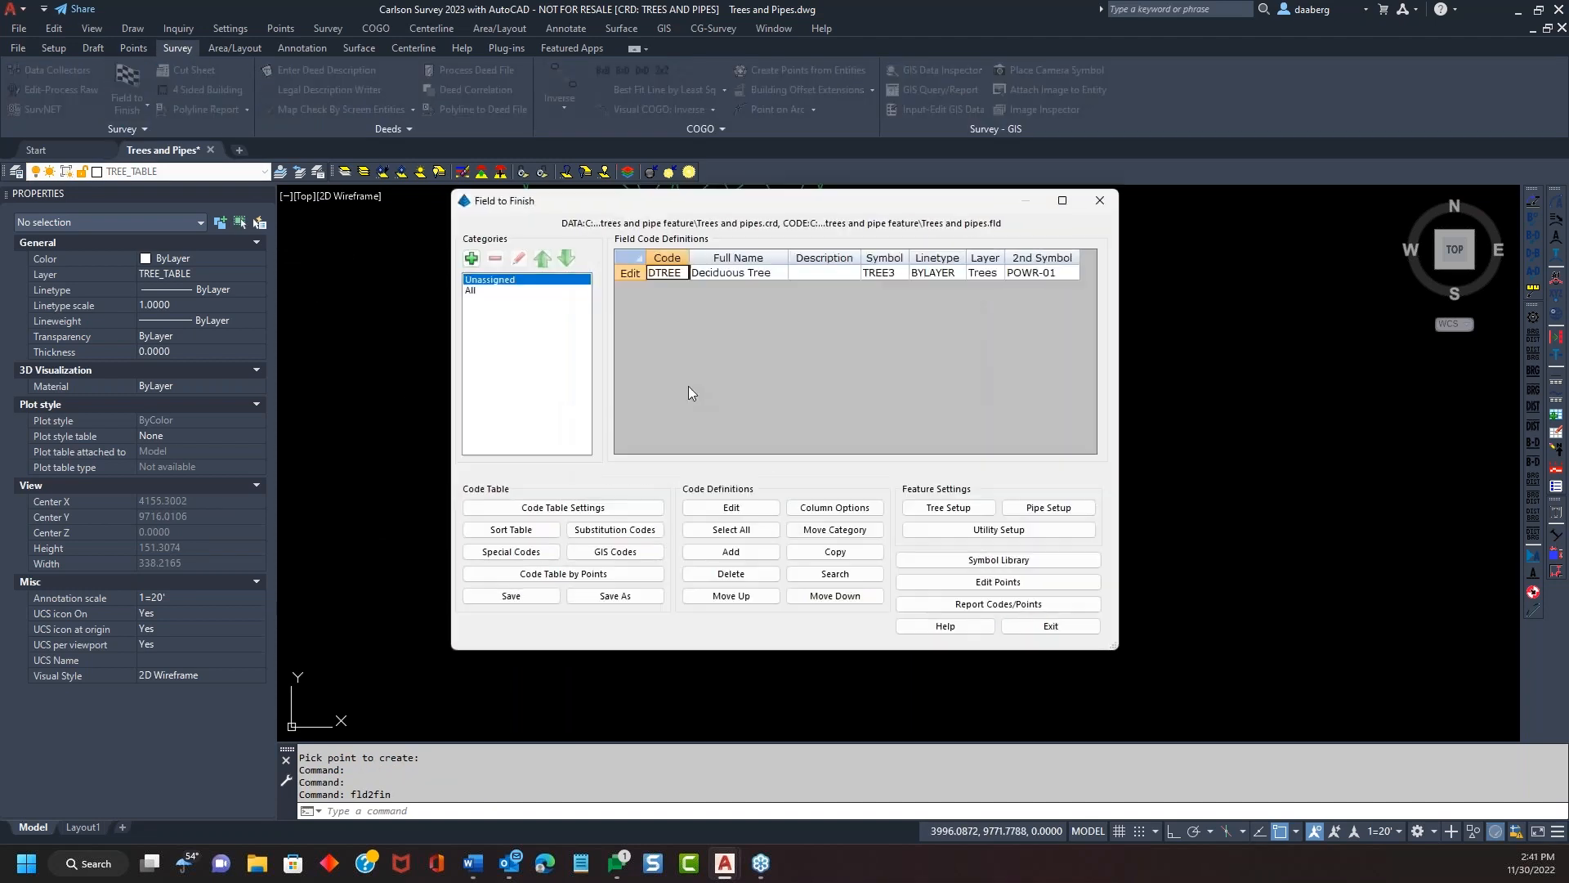
pyautogui.moveTo(827, 200); pyautogui.dragTo(375, 118)
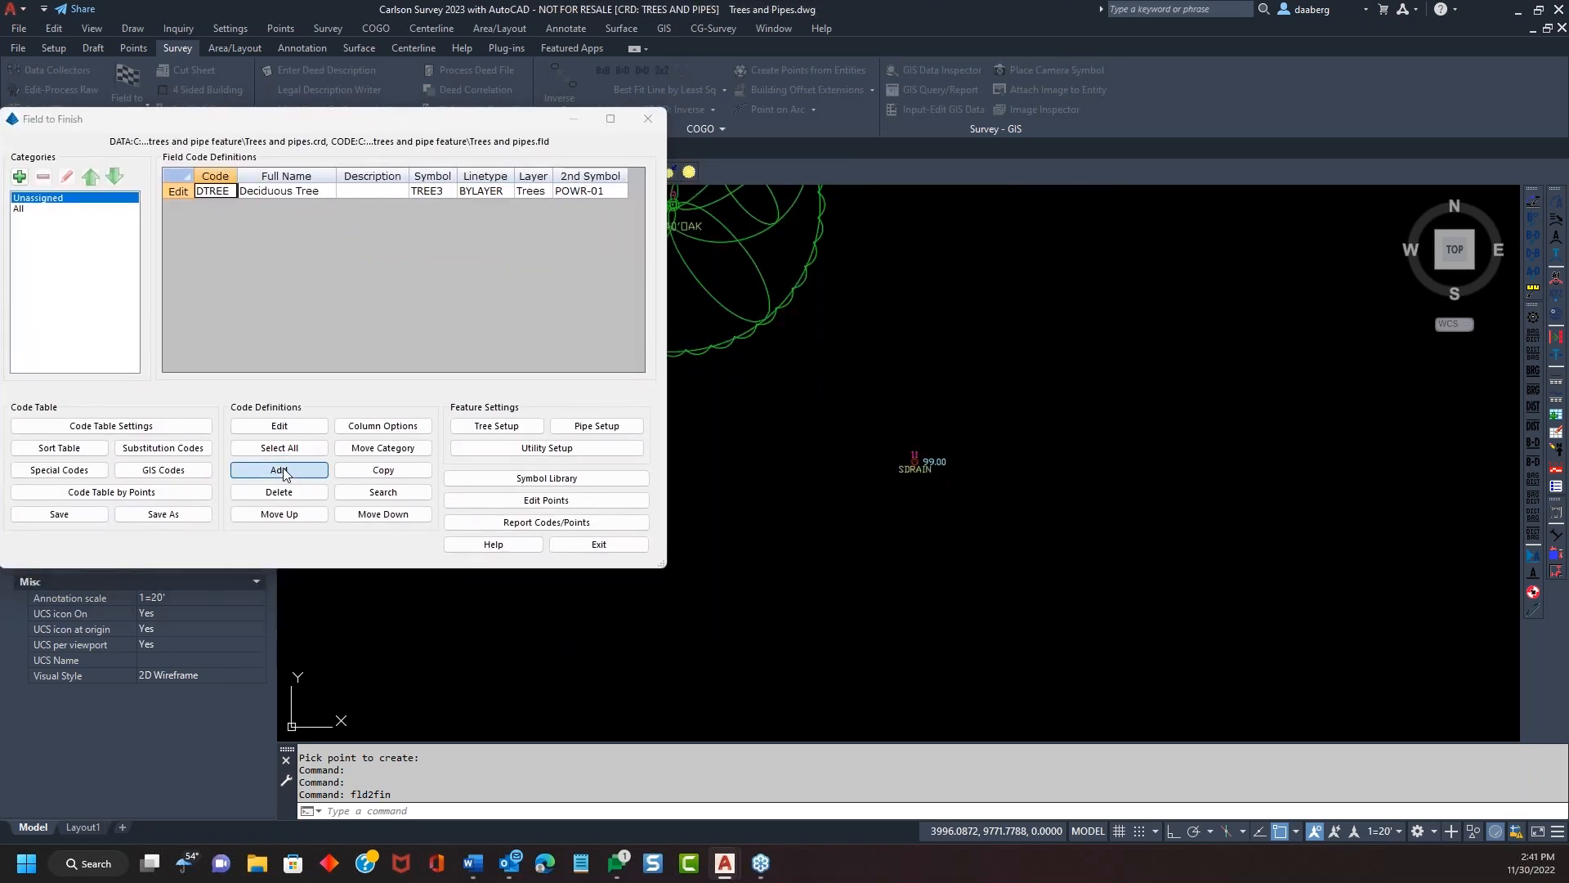
pyautogui.click(284, 468)
pyautogui.write('SDRAIN')
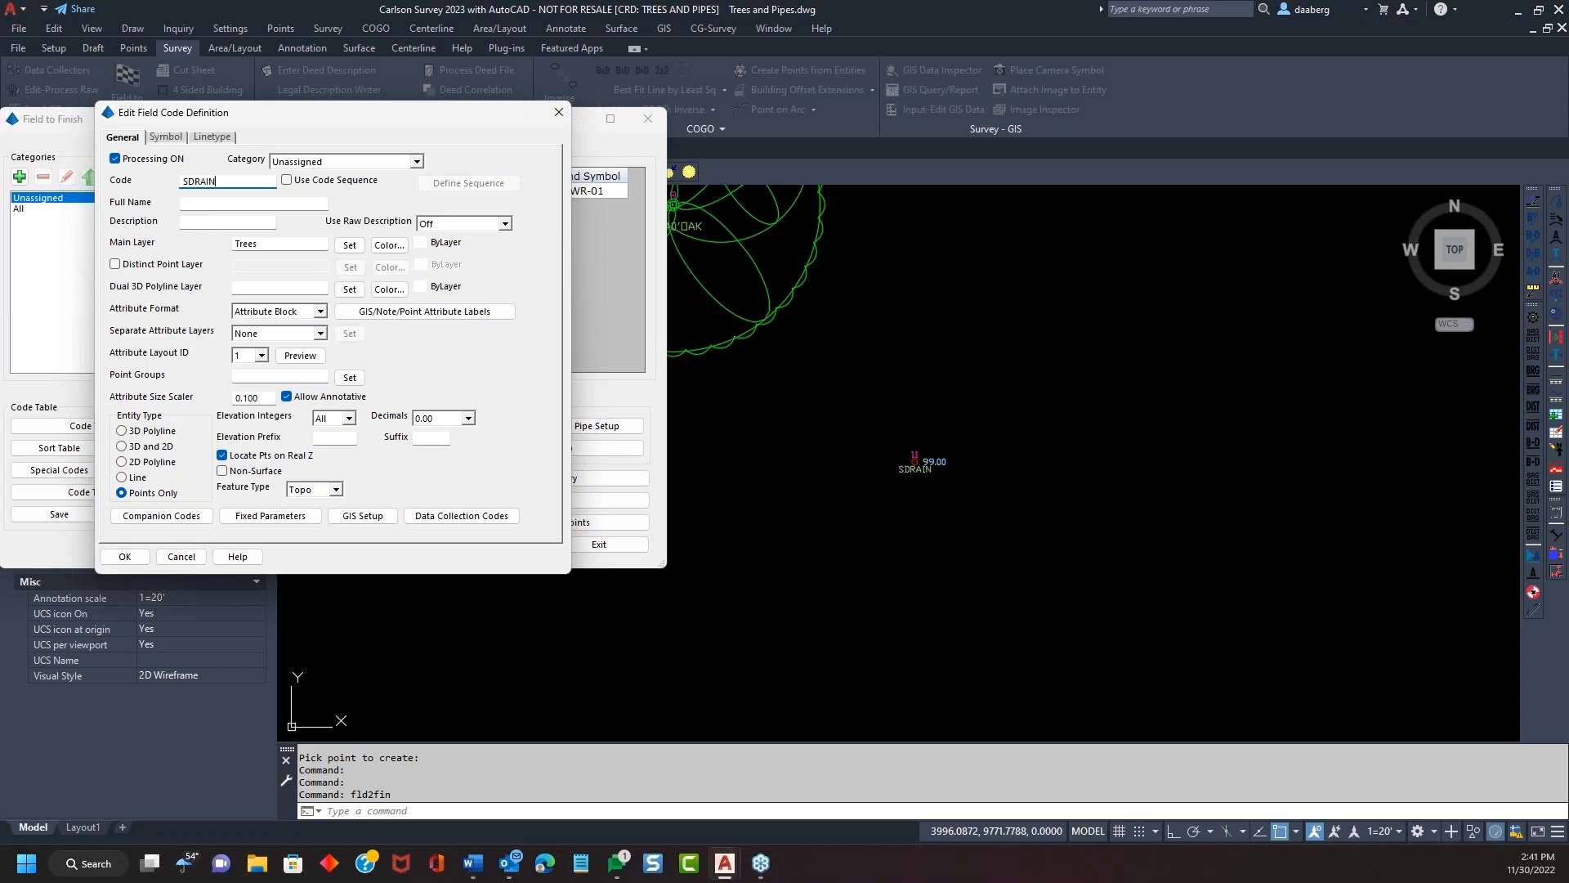
# Step: Give the SDRAIN code the full name Storm Drain, the main layer Storm and the entity type 2D Polyline
pyautogui.click(215, 203)
pyautogui.write('Strom')
pyautogui.press('BackSpace')
pyautogui.press('BackSpace')
pyautogui.press('BackSpace')
pyautogui.press('BackSpace')
pyautogui.click(226, 223)
pyautogui.press('Tab')
pyautogui.write('Storm')
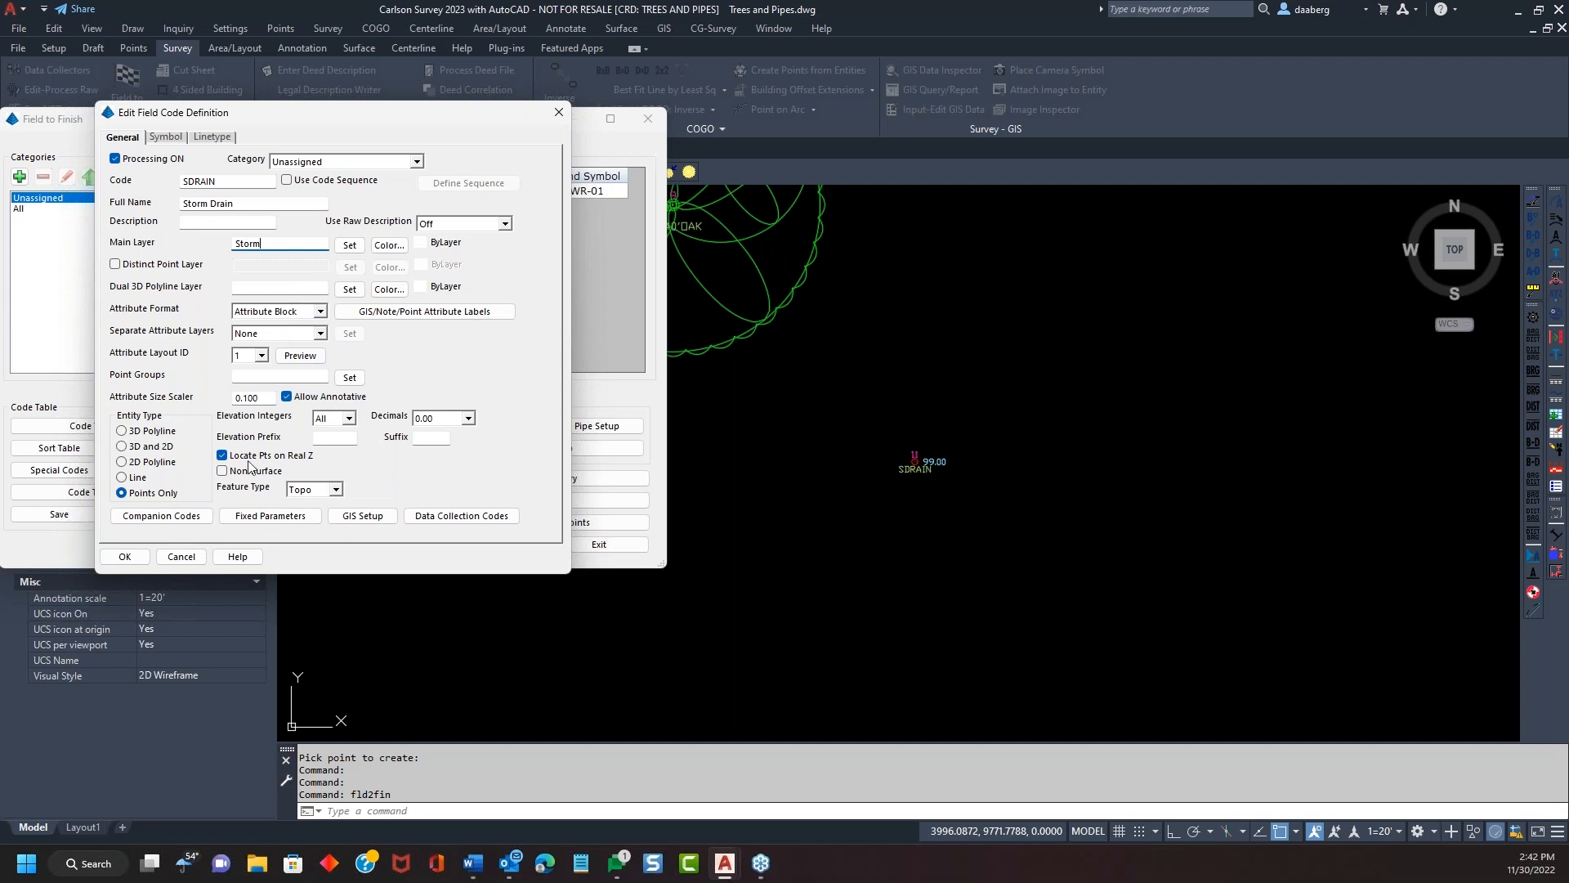
pyautogui.click(123, 463)
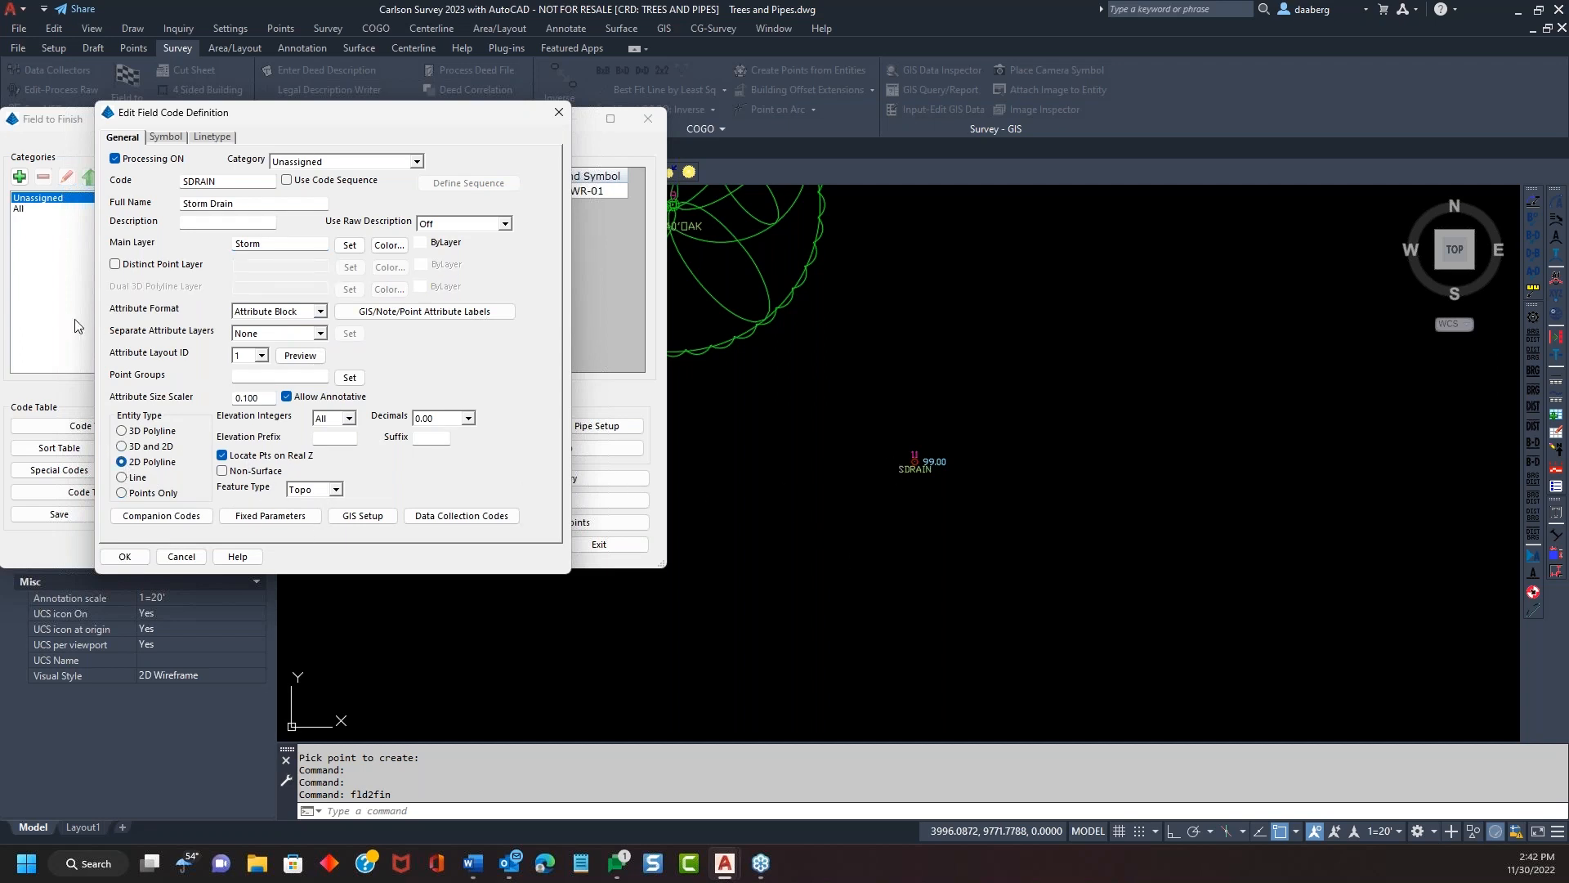
# Step: Assign symbol STRM-04 from the NCS_STRM category to the SDRAIN code and accept the definition
pyautogui.click(172, 138)
pyautogui.click(172, 193)
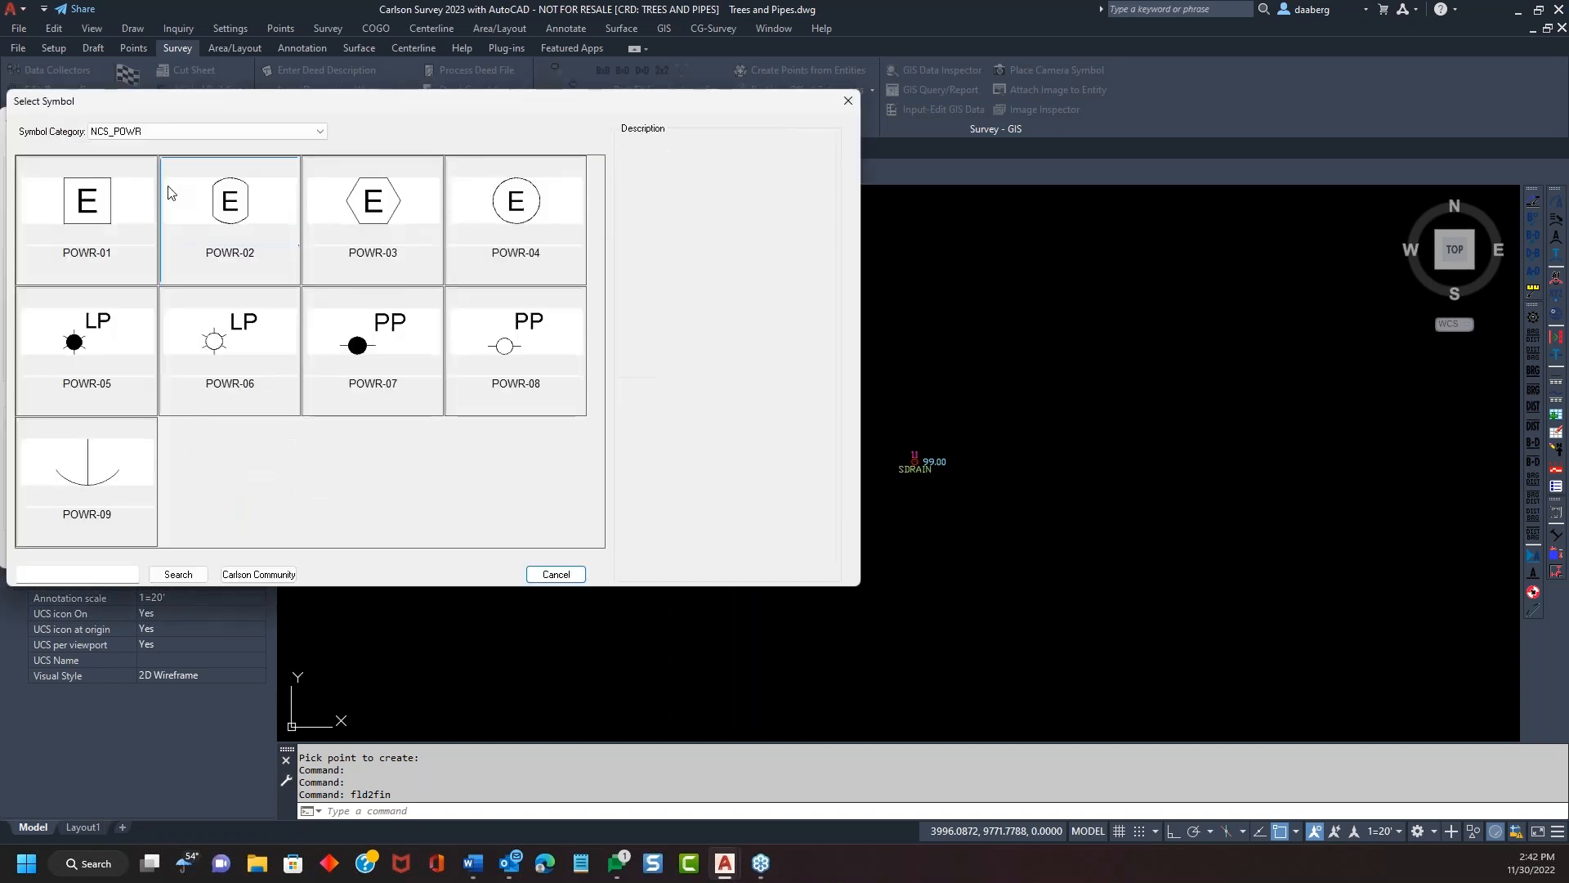
pyautogui.click(321, 132)
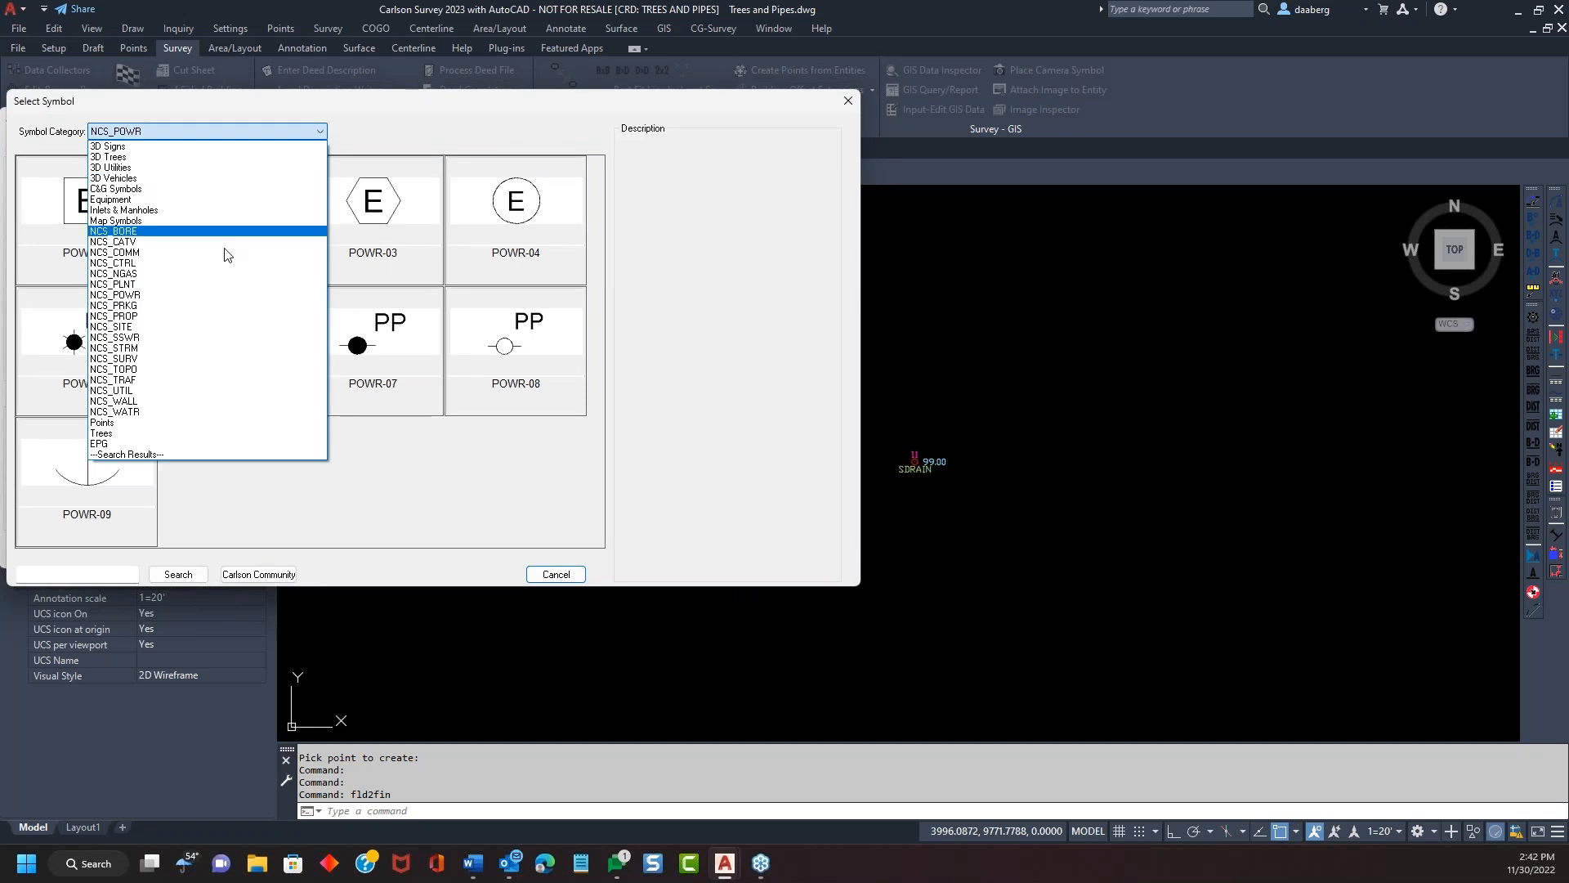
pyautogui.click(152, 348)
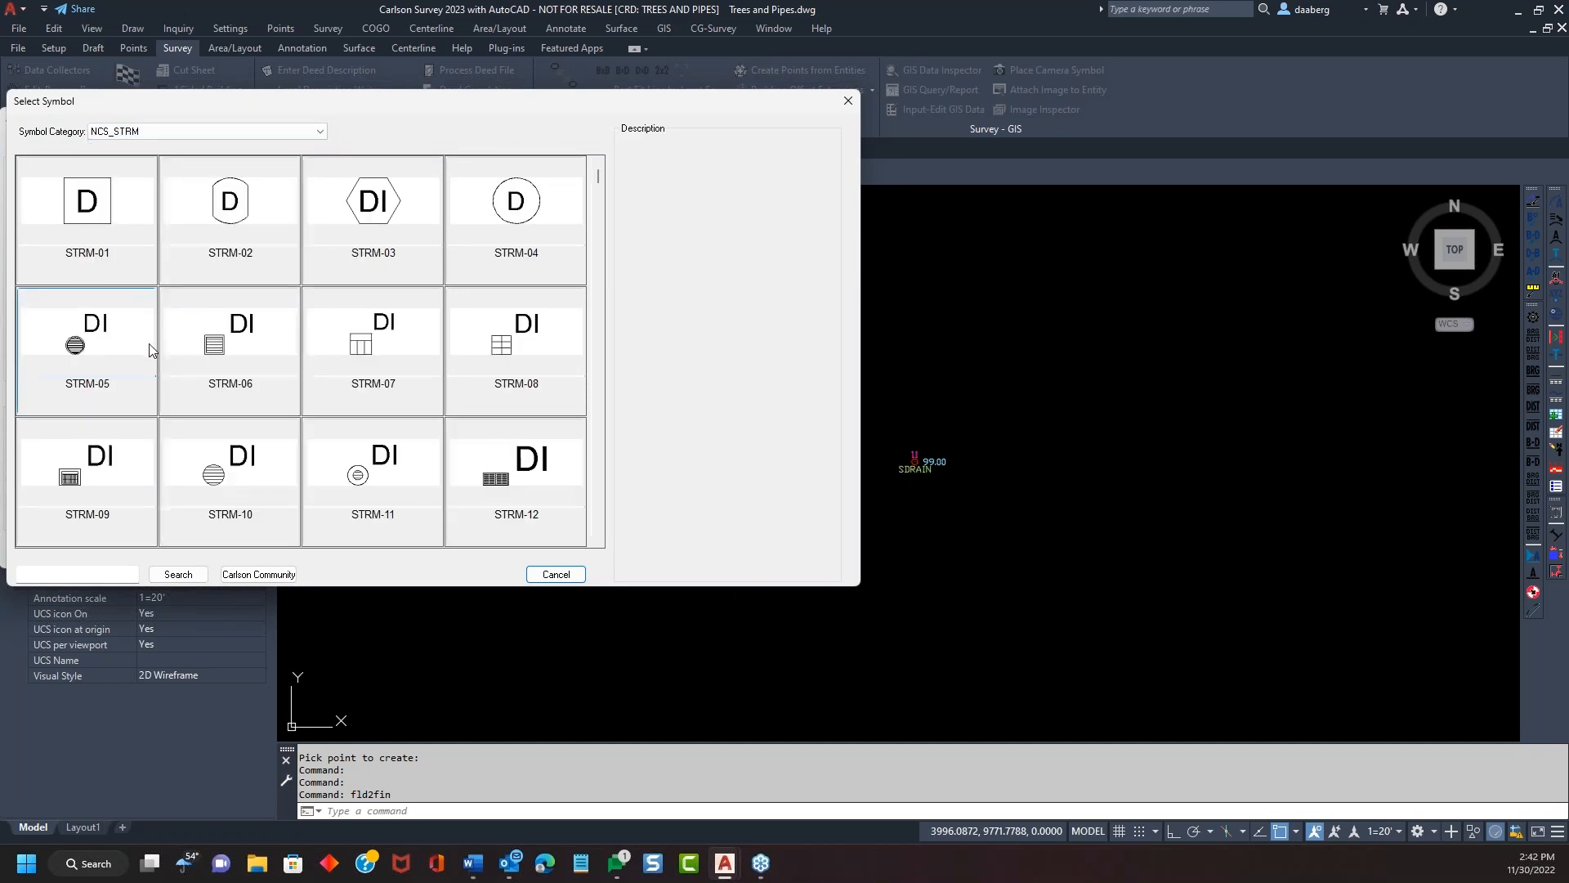
pyautogui.click(520, 235)
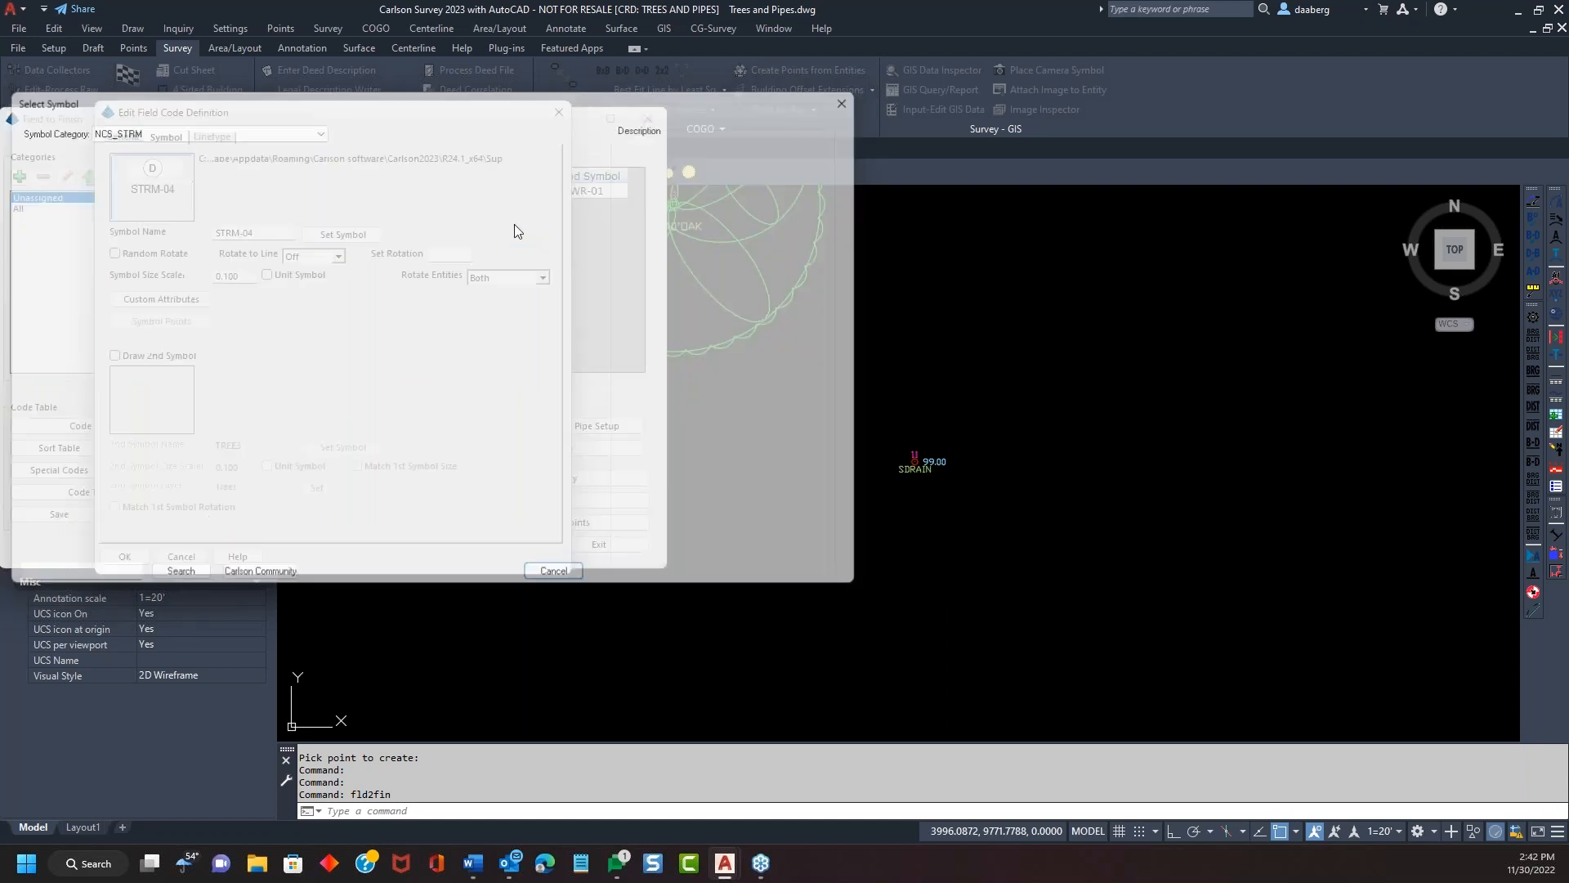
pyautogui.click(126, 557)
pyautogui.click(287, 361)
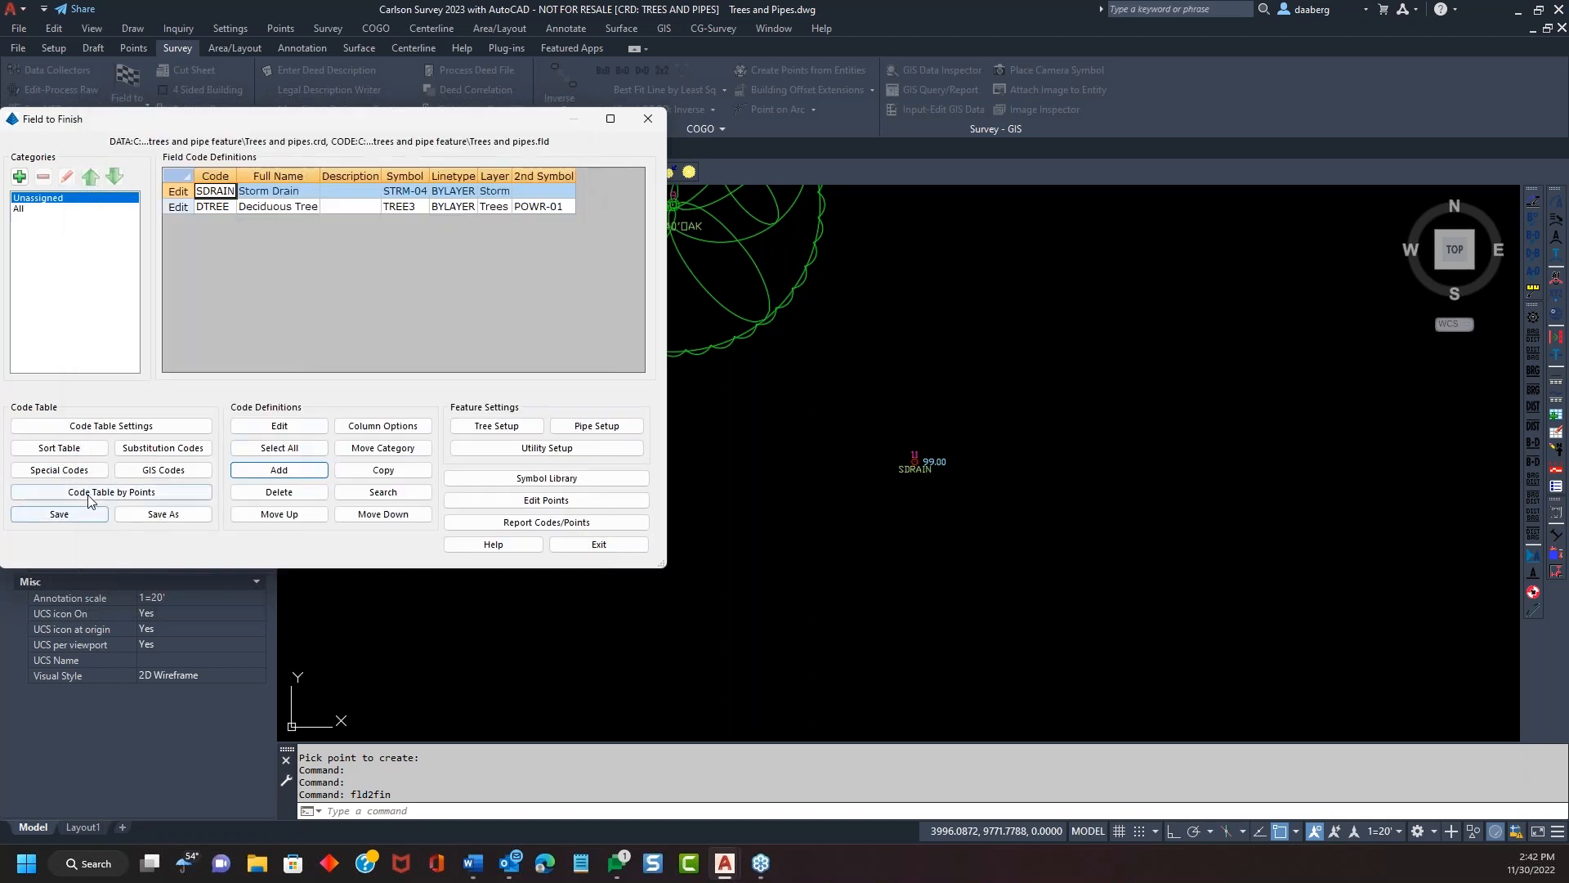
# Step: Review the SDRAIN definition, then save the code table and leave the code editor
pyautogui.click(174, 193)
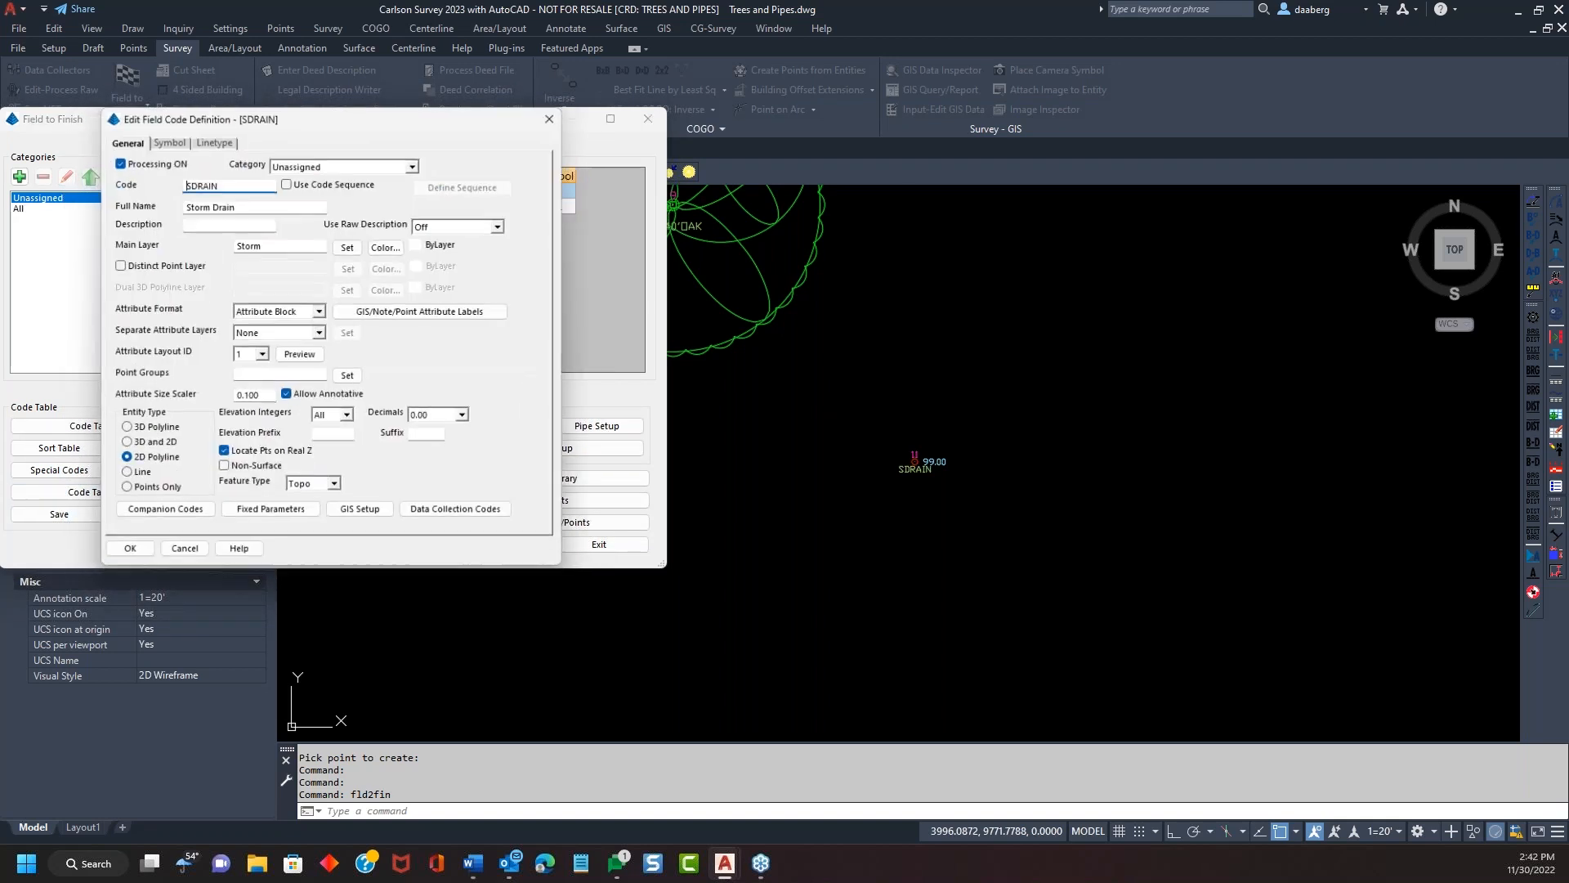
pyautogui.click(124, 557)
pyautogui.click(59, 514)
pyautogui.click(599, 545)
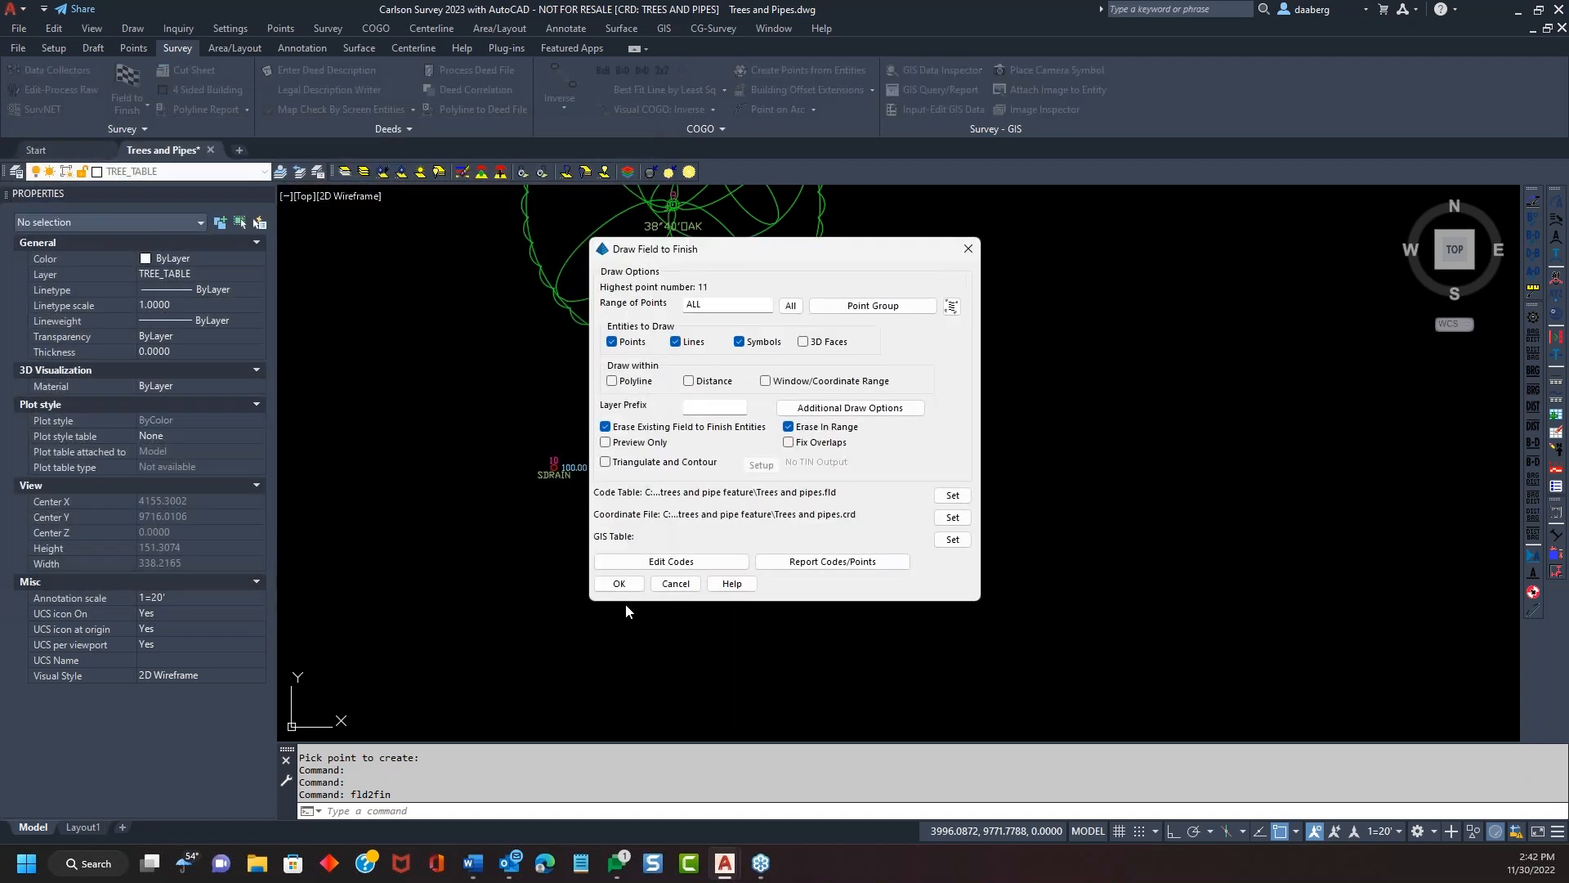
# Step: Draw points 10-11 with Field to Finish
pyautogui.moveTo(757, 255); pyautogui.dragTo(1128, 183)
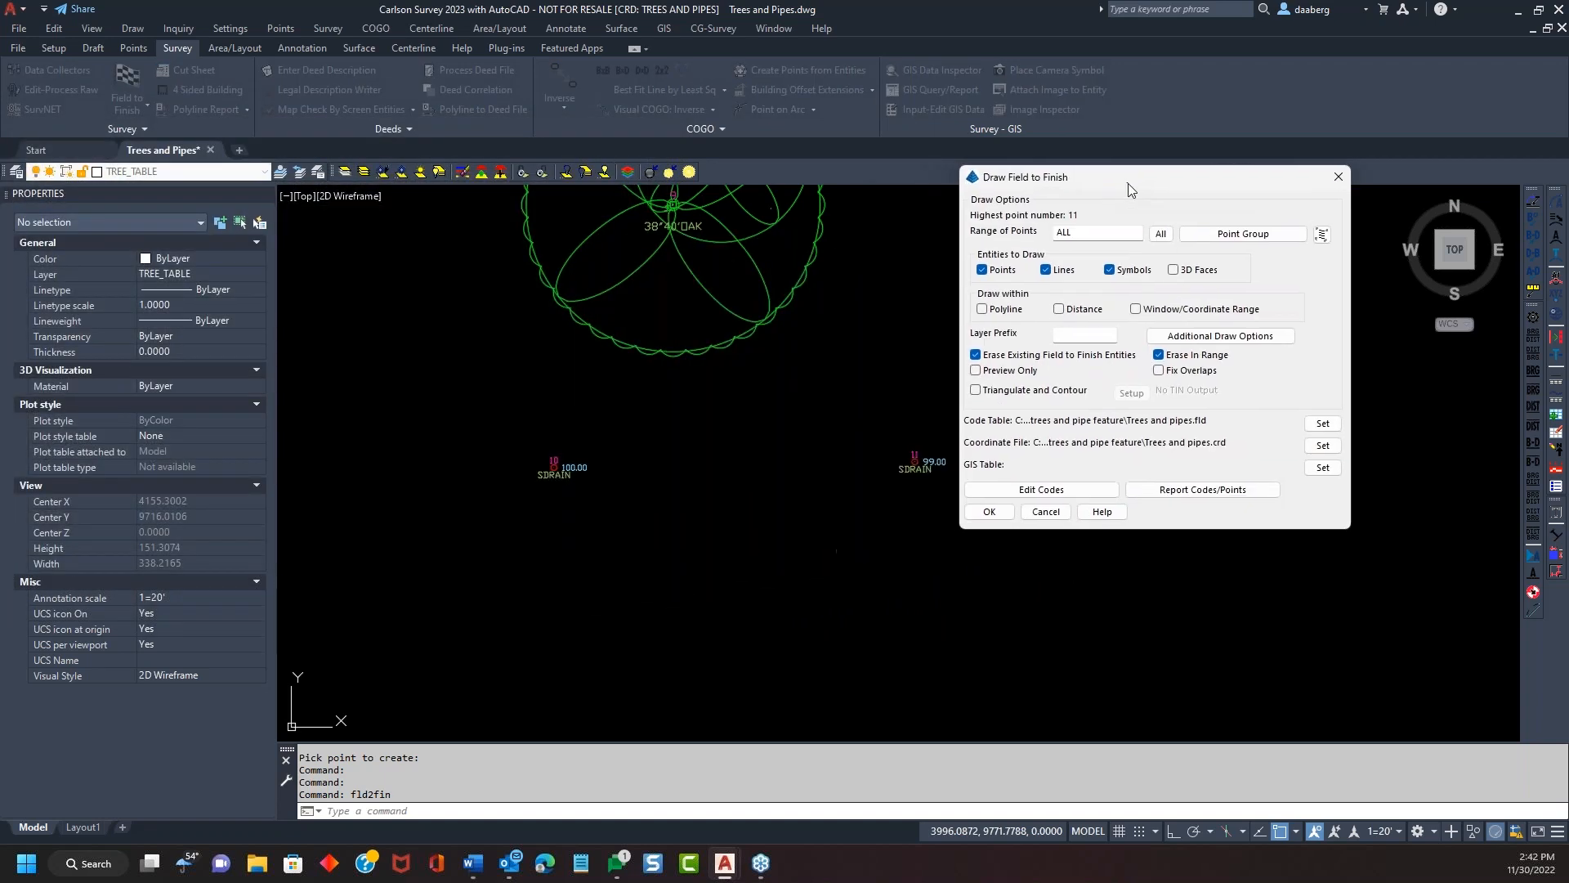
pyautogui.write('10-11')
pyautogui.click(990, 512)
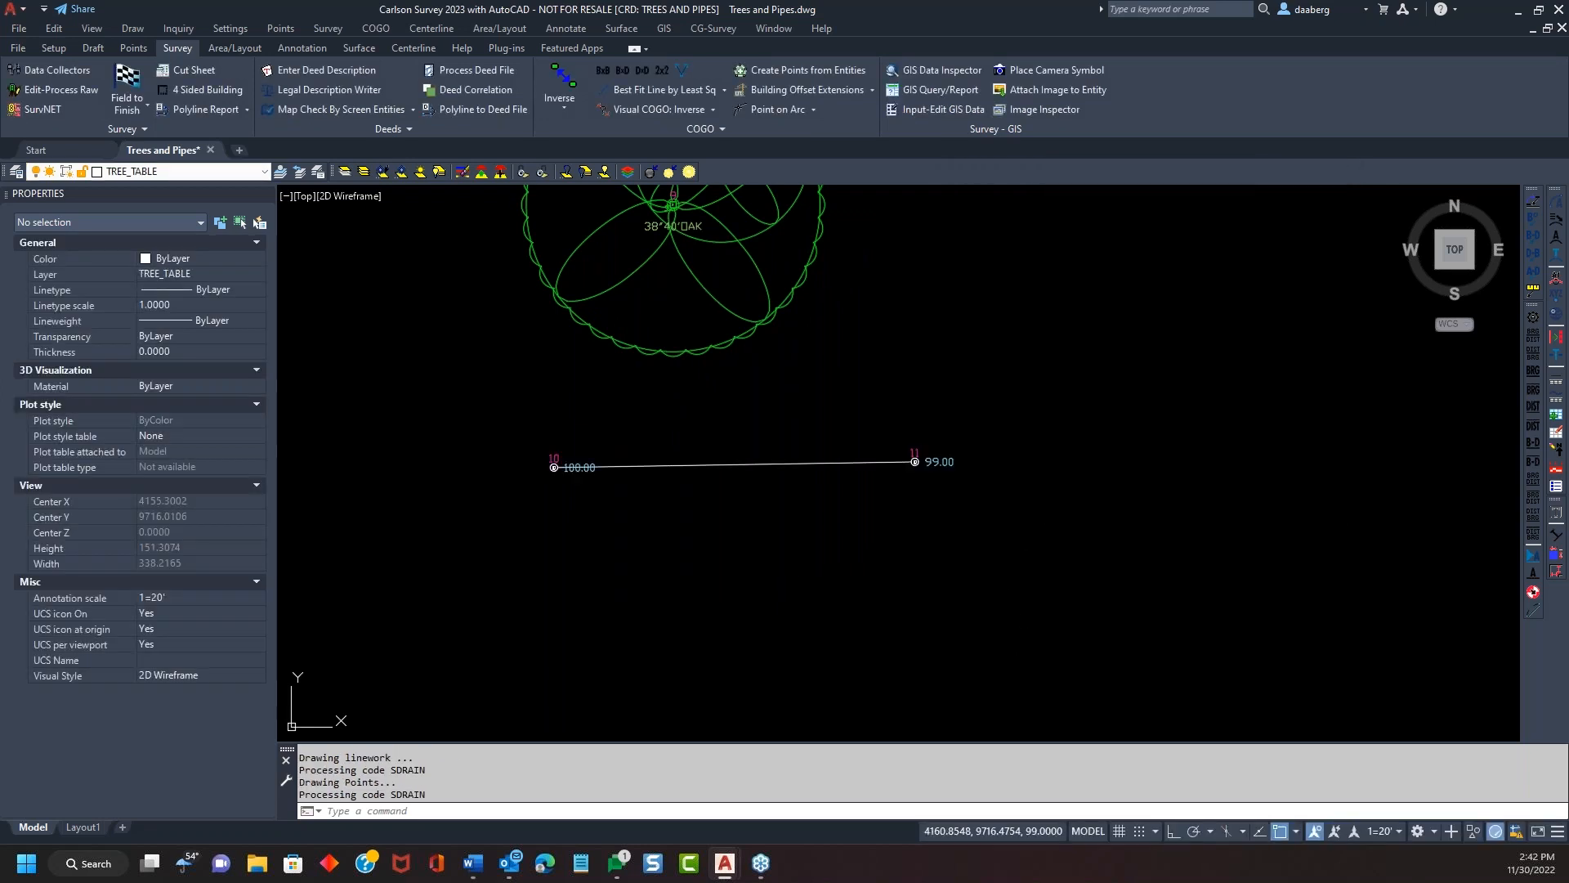
# Step: Examine the drain symbols and point labels at points 10 and 11 and the properties of the polyline connecting them
pyautogui.scroll(5, 718, 438)
pyautogui.scroll(-3, 904, 477)
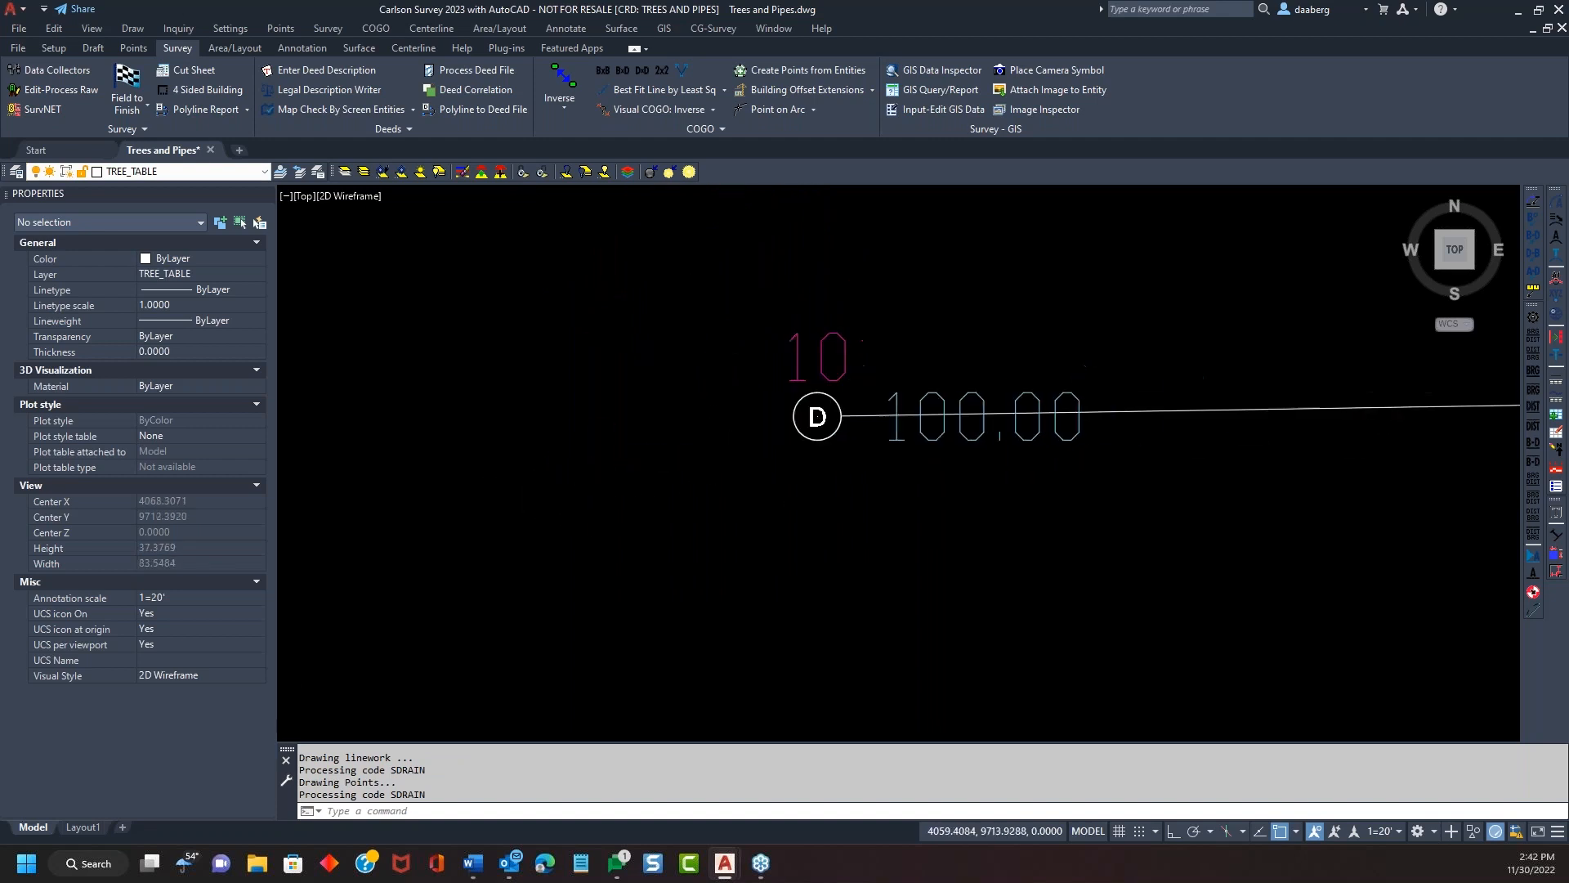
pyautogui.moveTo(1119, 496); pyautogui.dragTo(625, 508, button='middle')
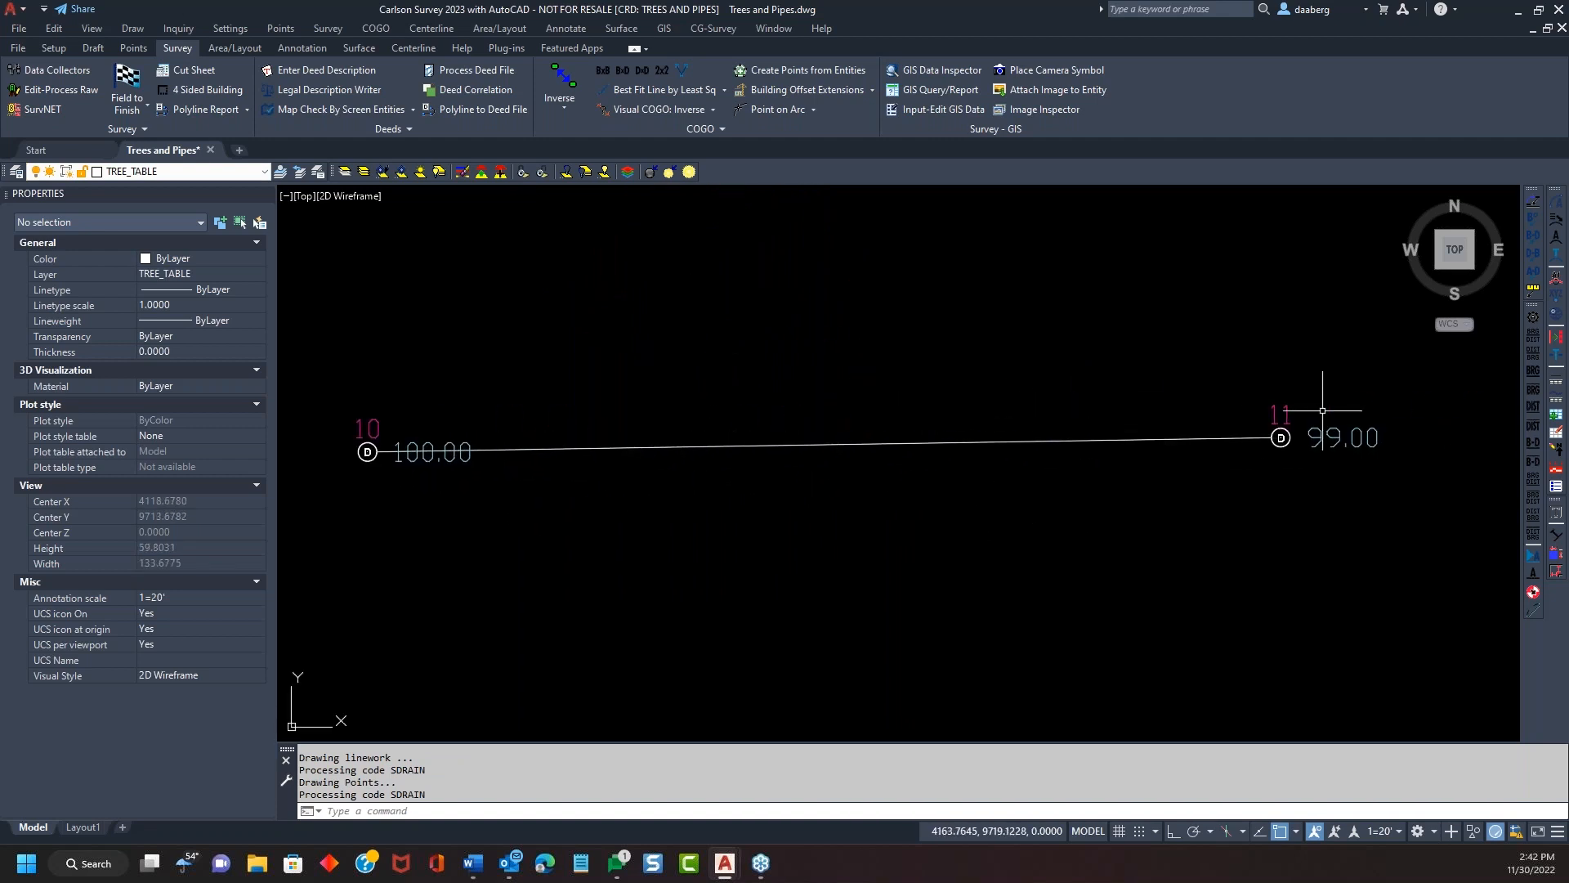
pyautogui.scroll(2, 1263, 441)
pyautogui.scroll(-4, 1231, 447)
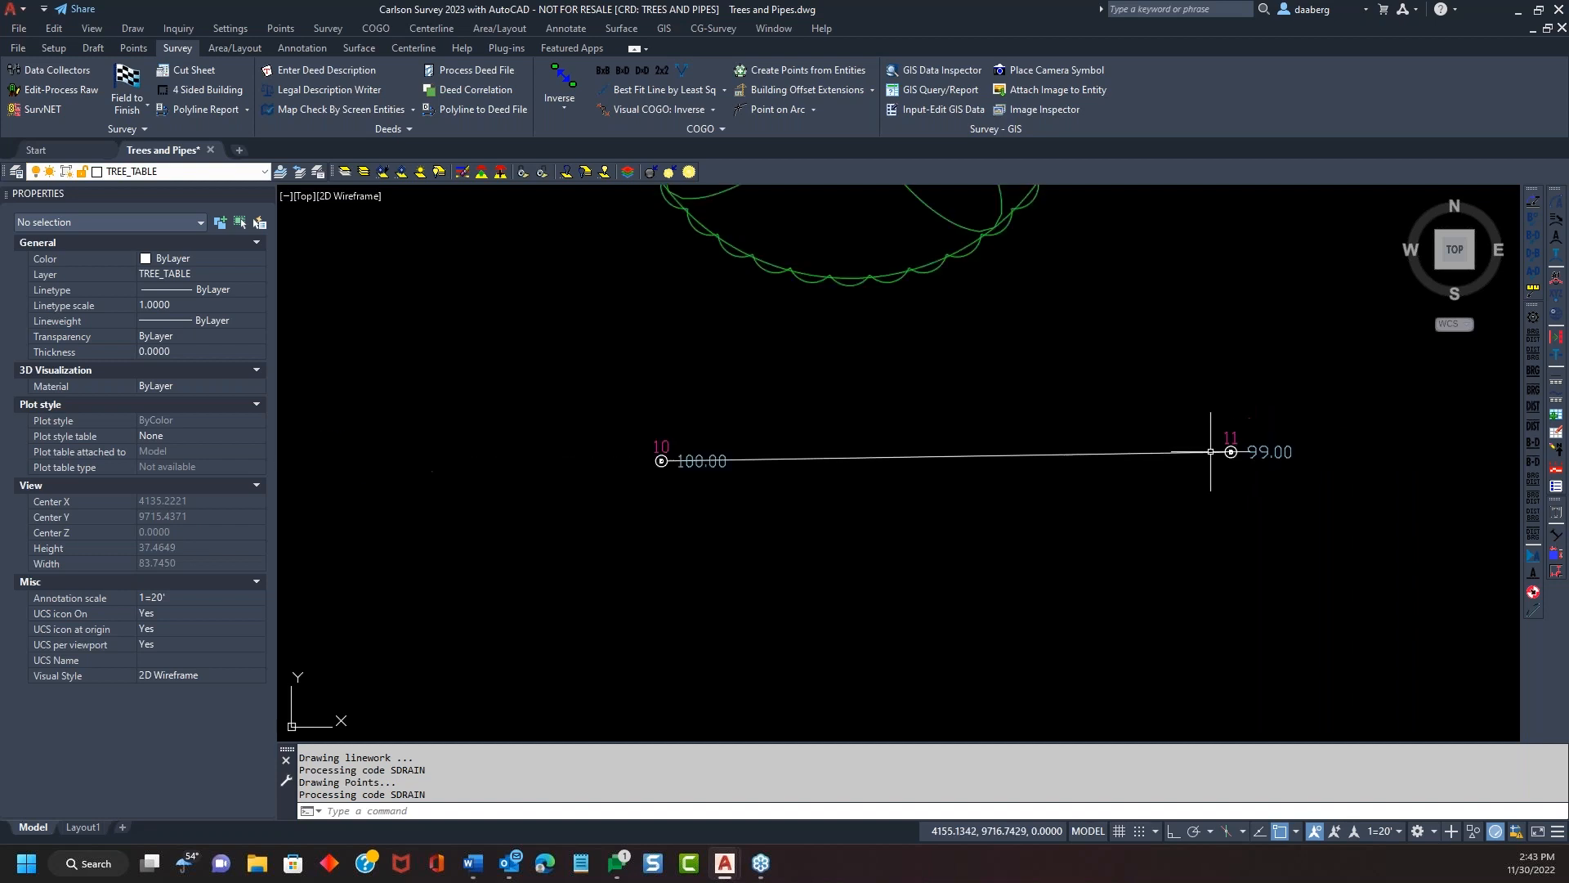
pyautogui.scroll(2, 973, 490)
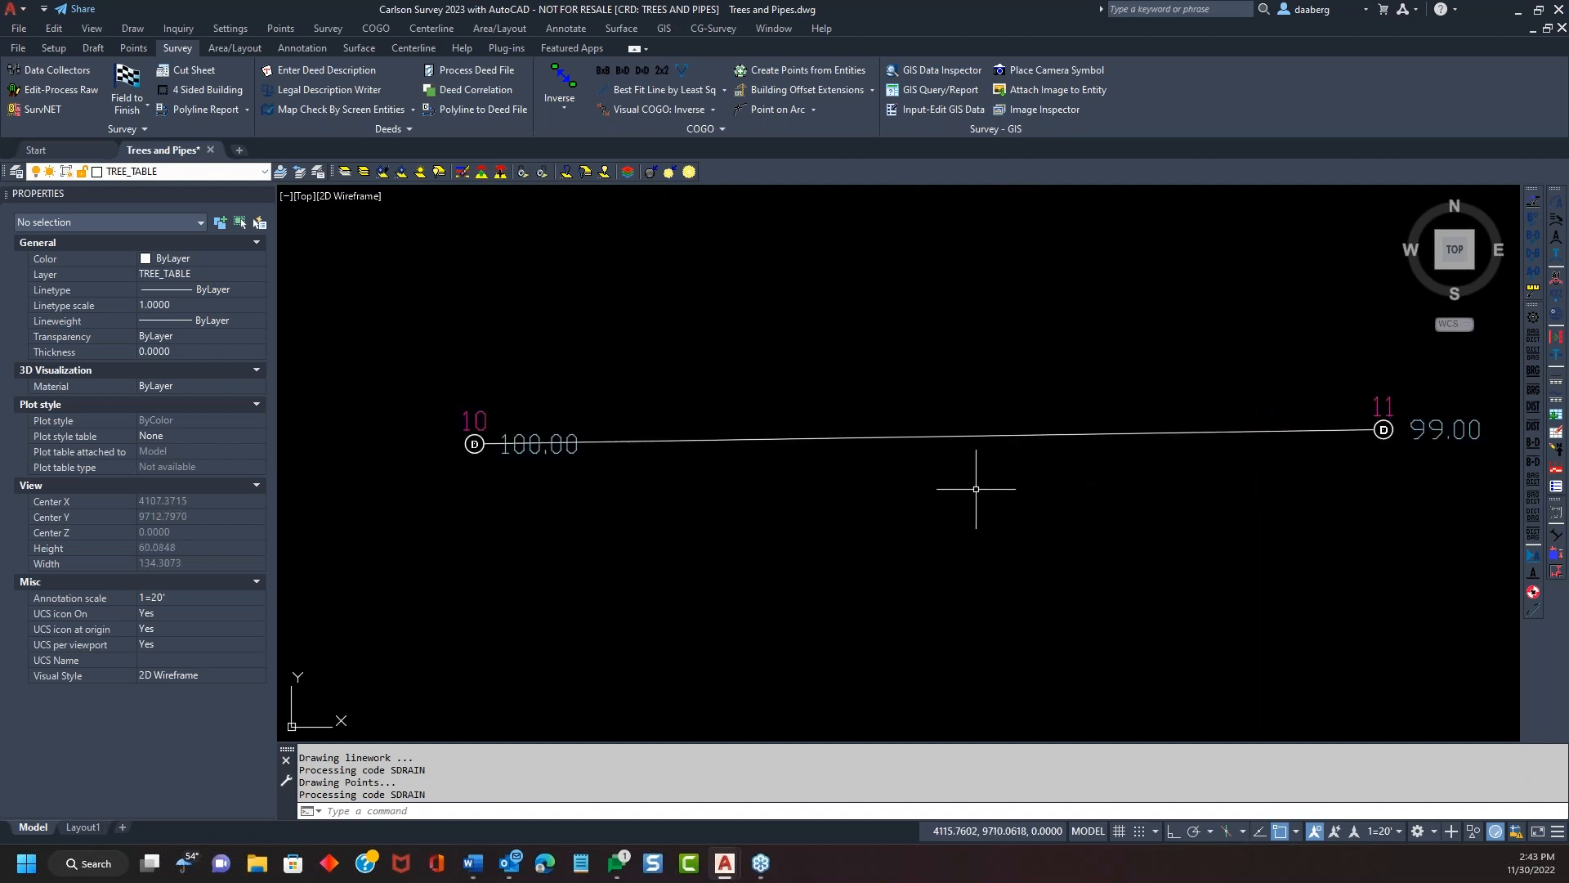
pyautogui.click(979, 436)
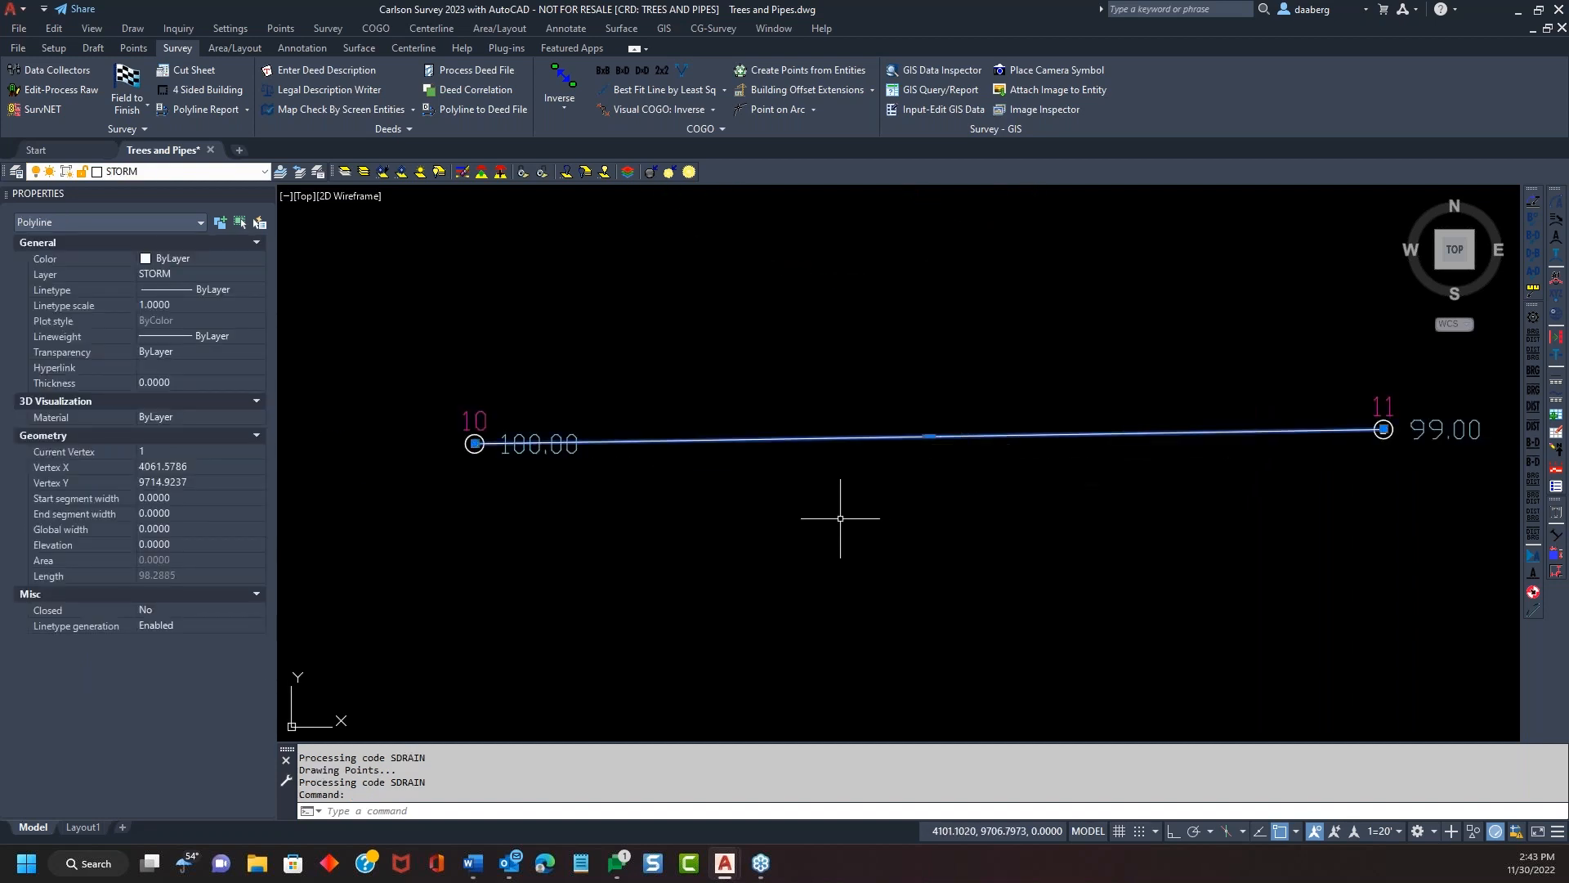
pyautogui.press('Escape')
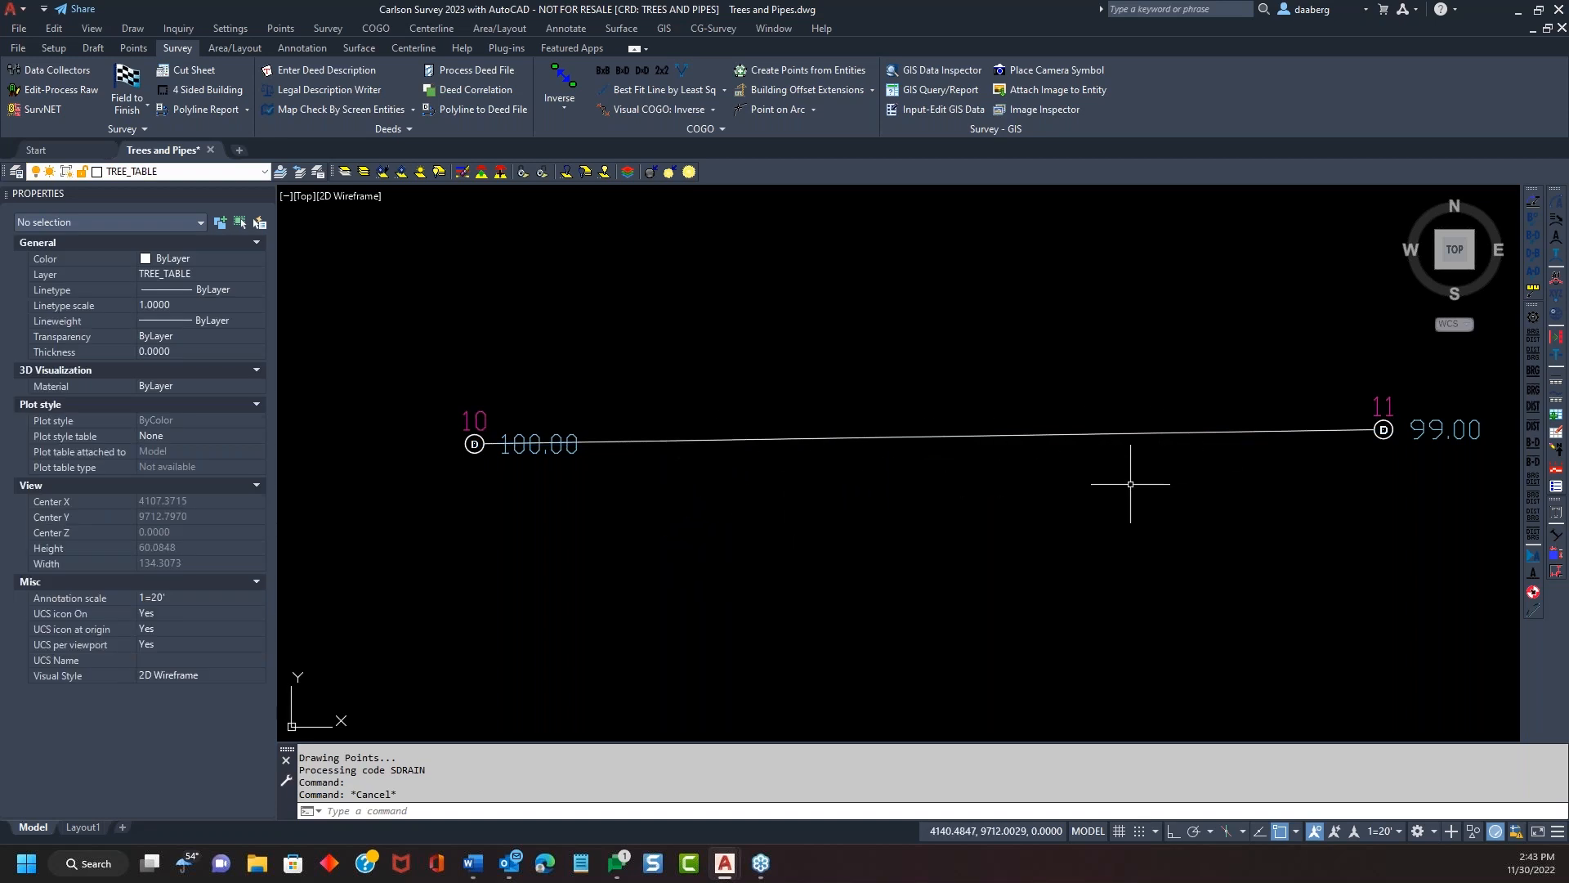
pyautogui.scroll(-2, 907, 459)
pyautogui.scroll(2, 924, 459)
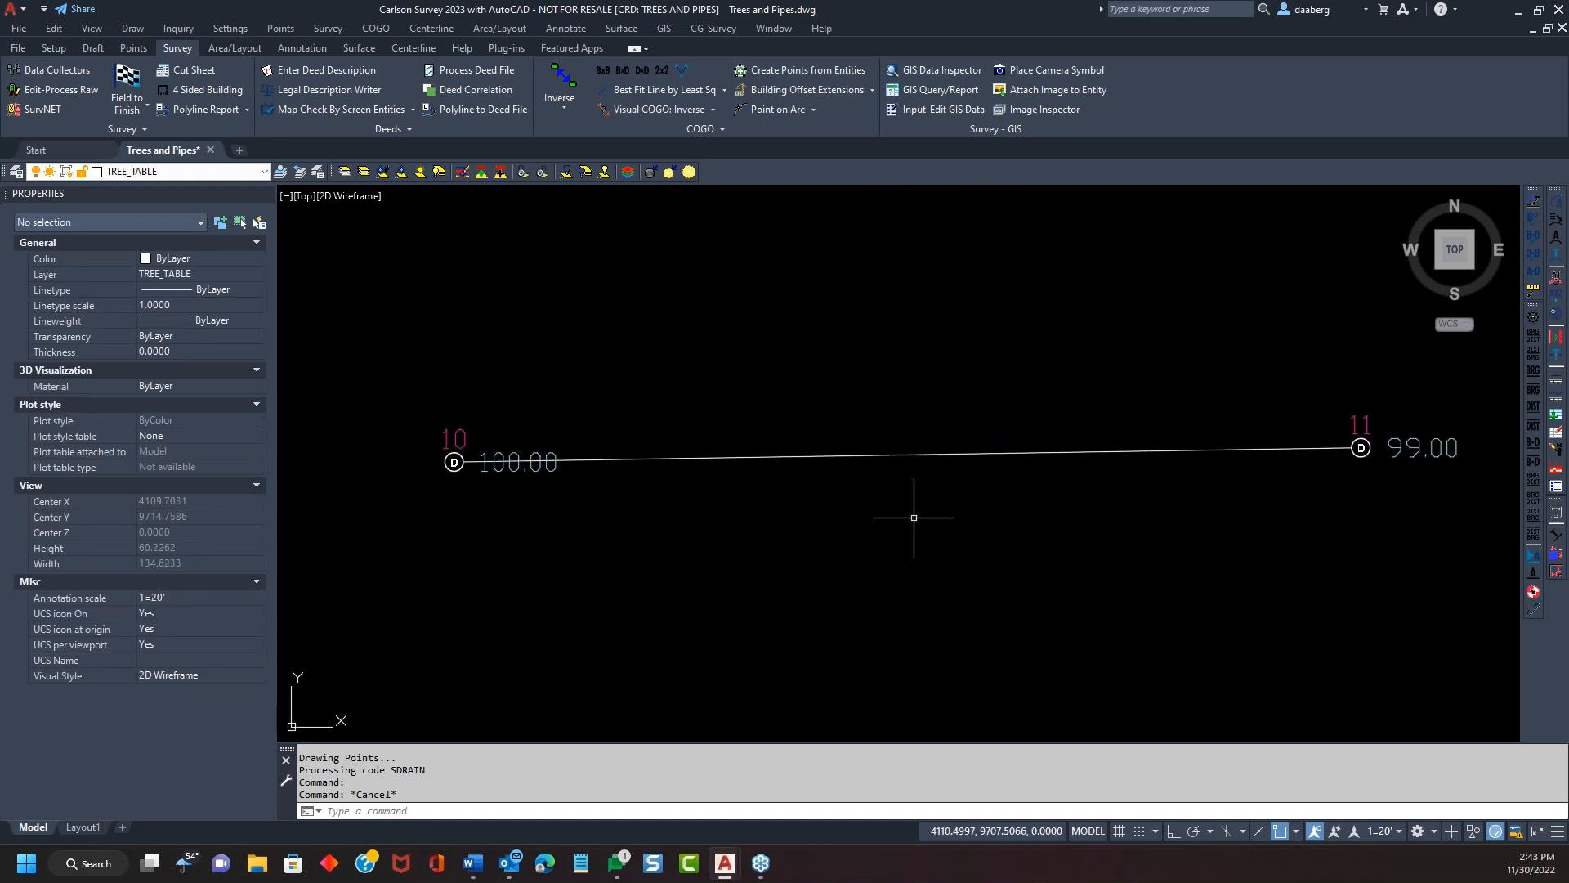
pyautogui.scroll(-2, 887, 524)
pyautogui.moveTo(858, 536); pyautogui.dragTo(704, 536, button='middle')
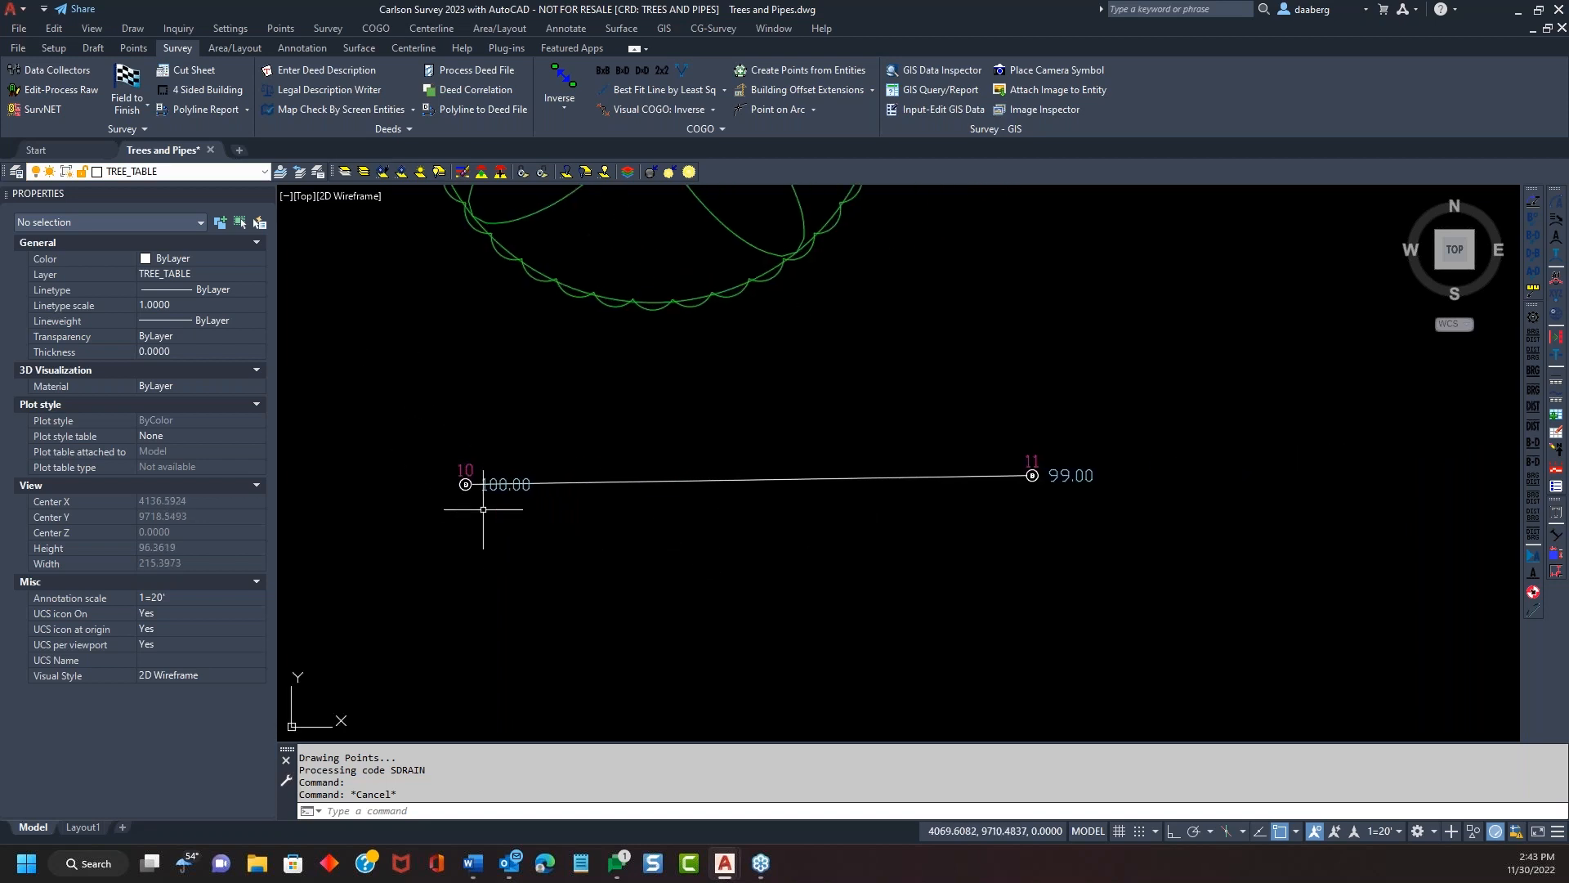
# Step: Reopen the SDRAIN code definition in Field to Finish and set its feature type to Pipe
pyautogui.click(128, 85)
pyautogui.moveTo(803, 262)
pyautogui.mouseDown()
pyautogui.moveTo(1194, 116)
pyautogui.moveTo(1179, 100)
pyautogui.moveTo(1277, 19)
pyautogui.moveTo(1262, 50)
pyautogui.mouseUp()
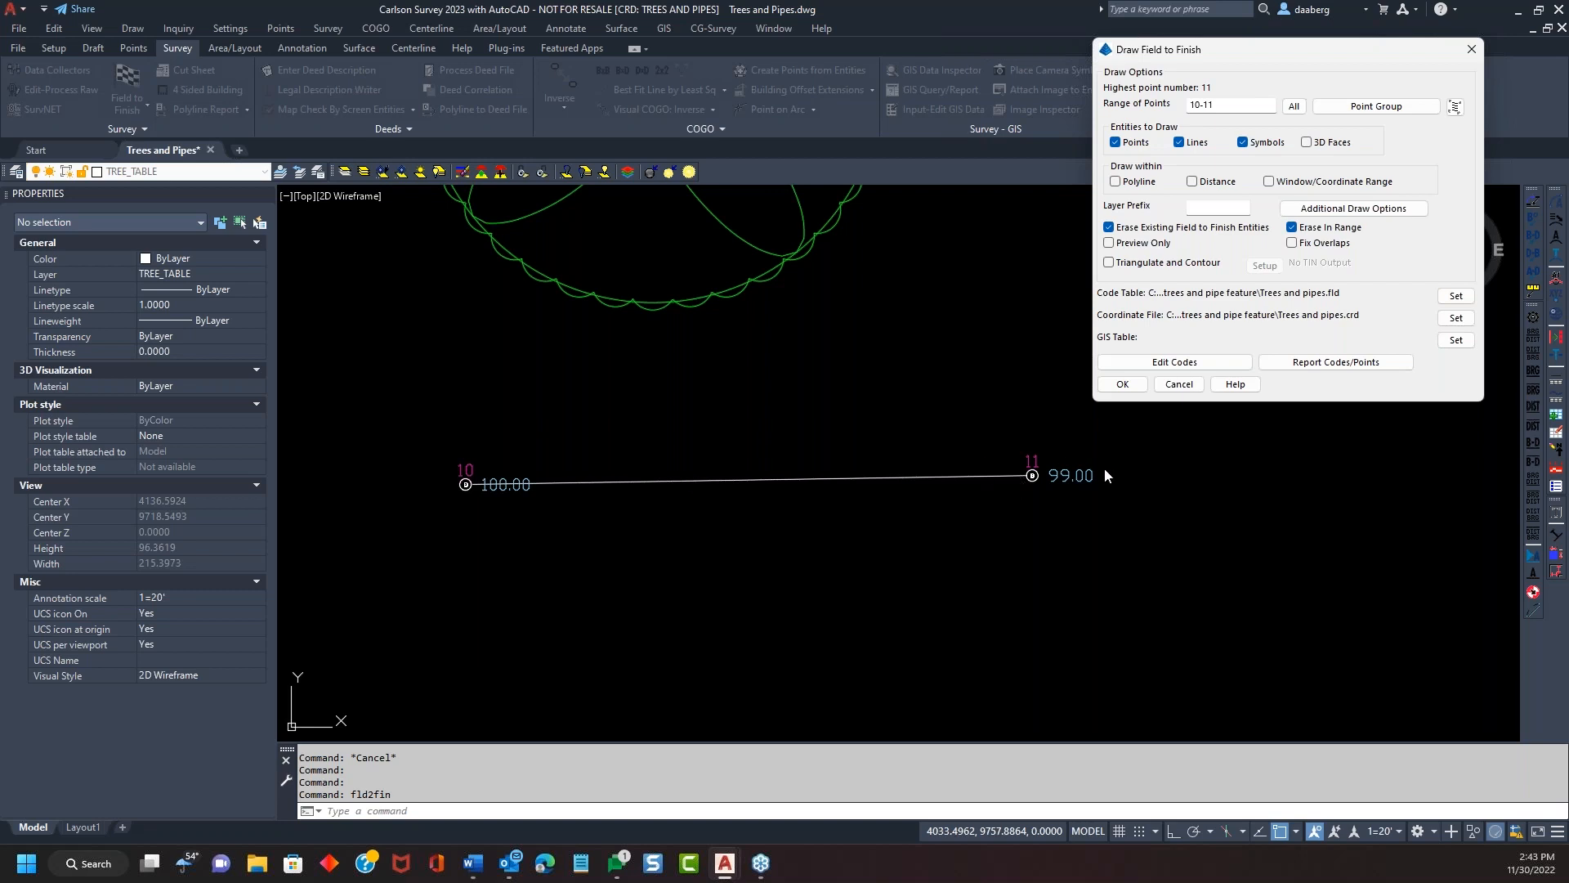
pyautogui.click(1175, 362)
pyautogui.moveTo(890, 206); pyautogui.dragTo(1287, 46)
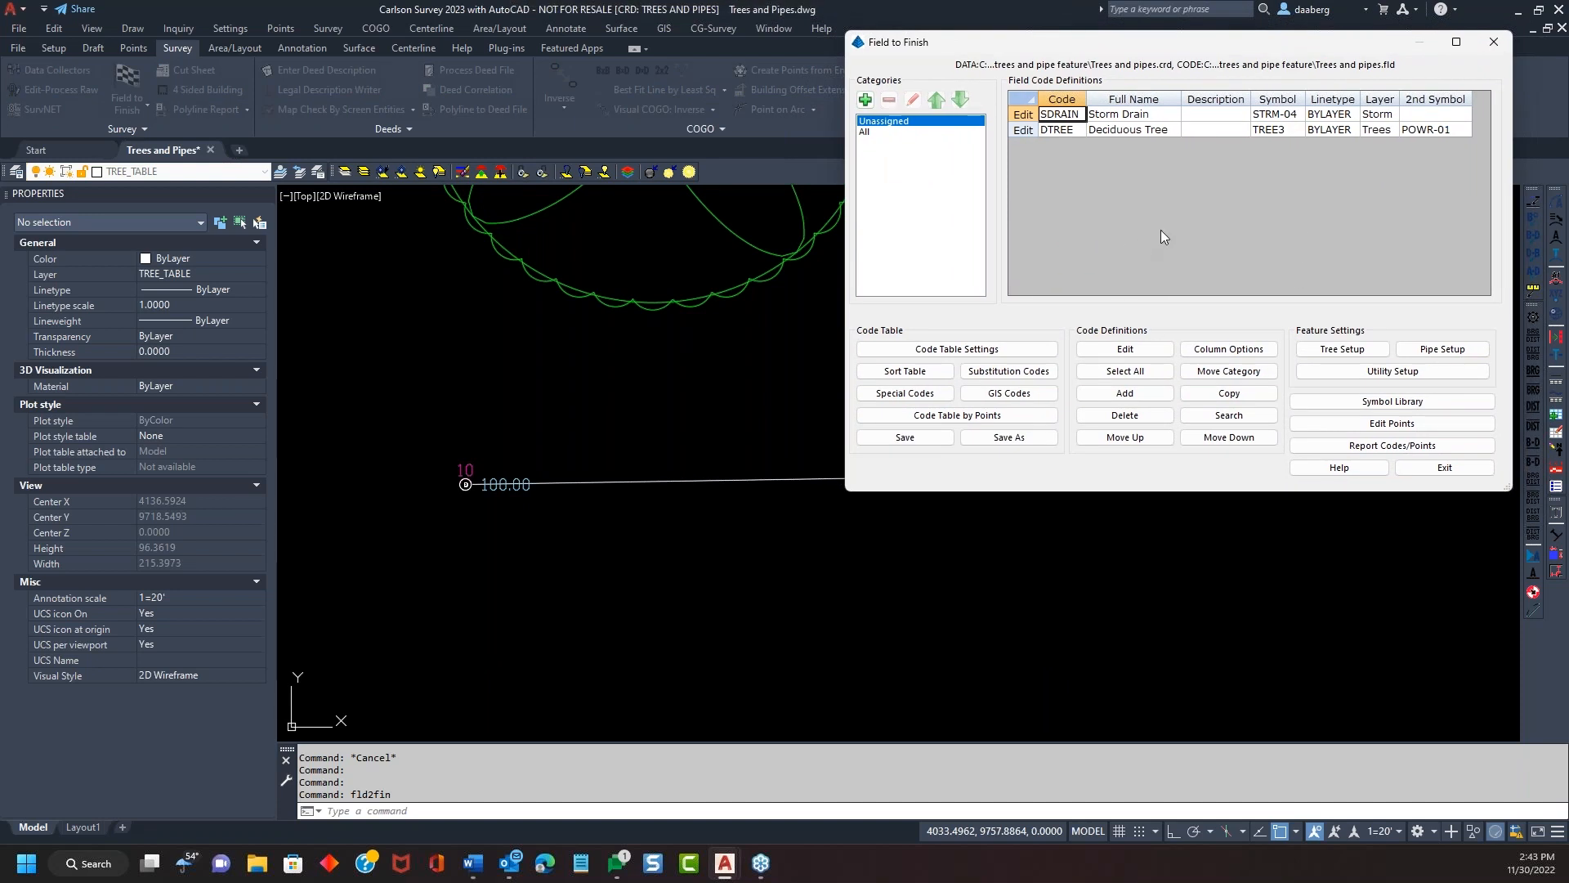
pyautogui.click(1024, 114)
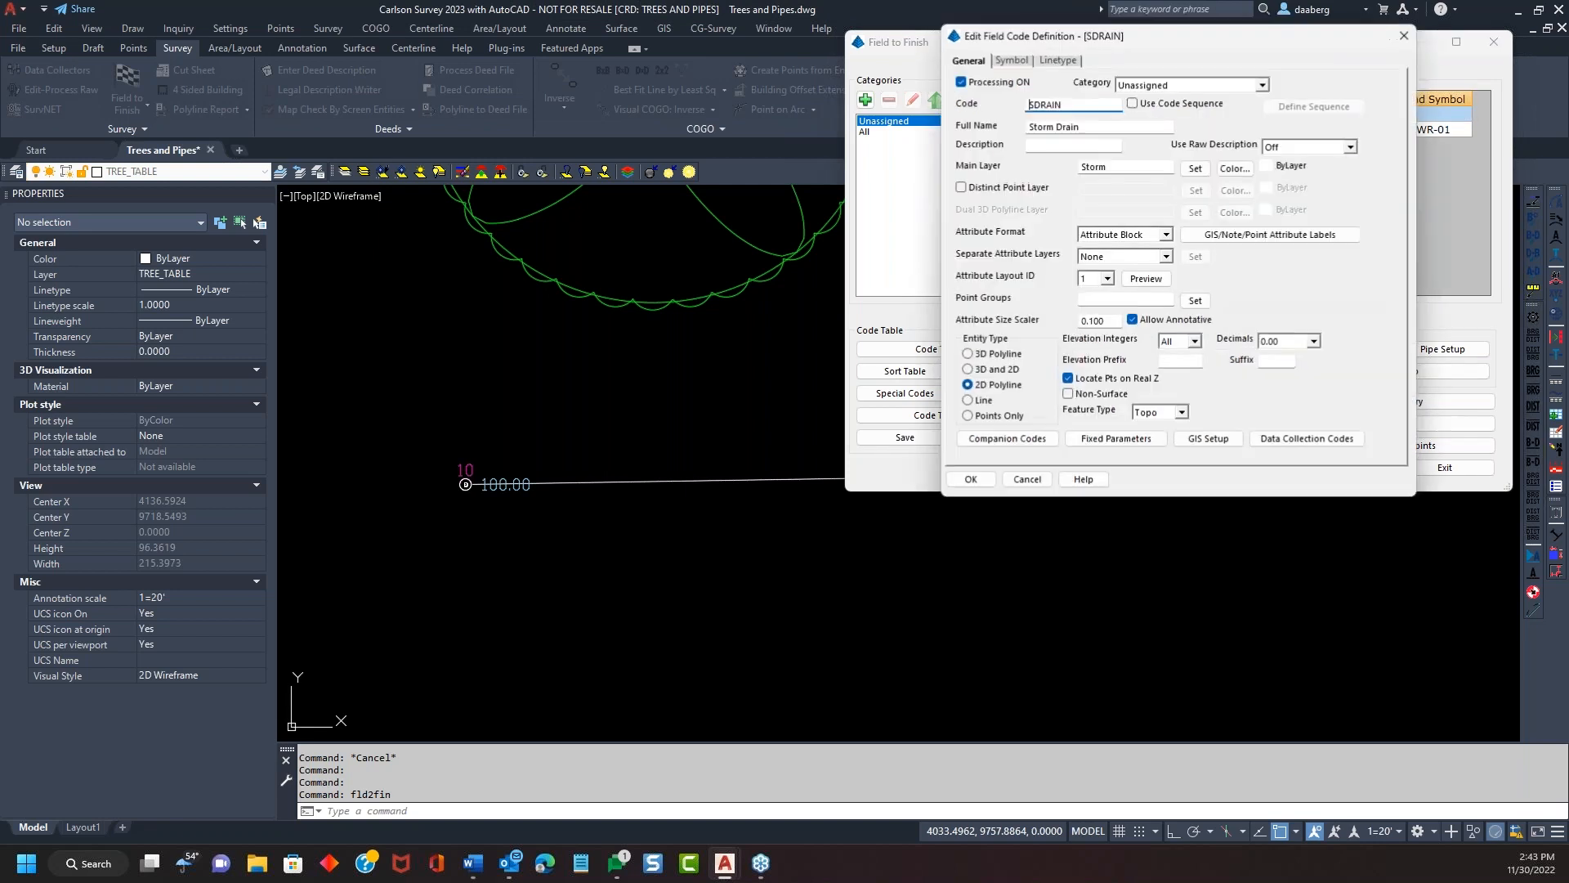
pyautogui.click(1181, 413)
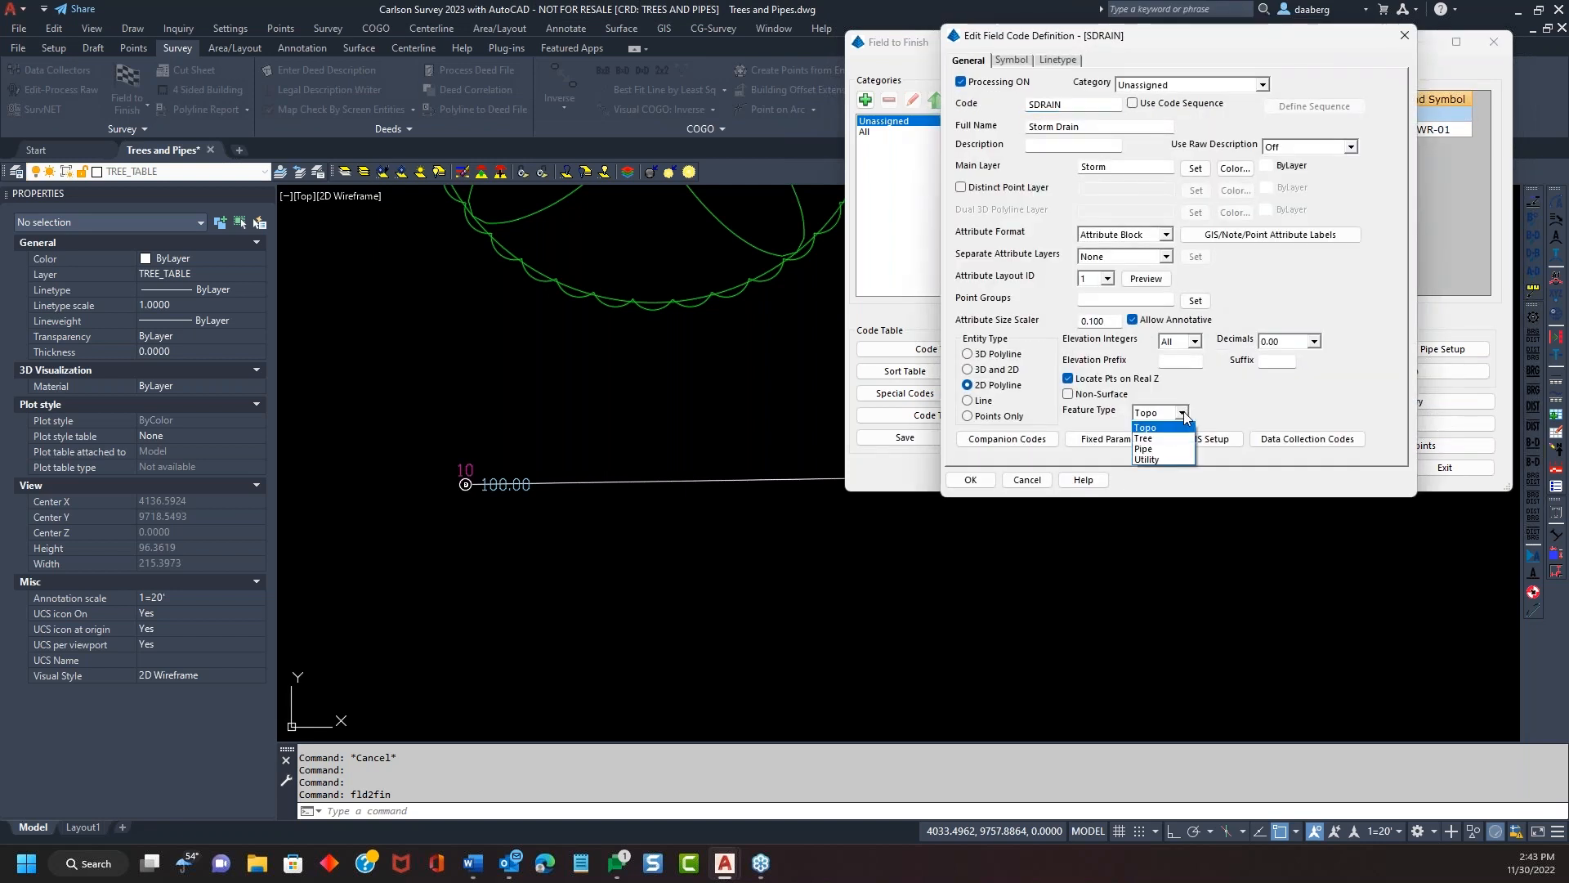
pyautogui.click(1161, 449)
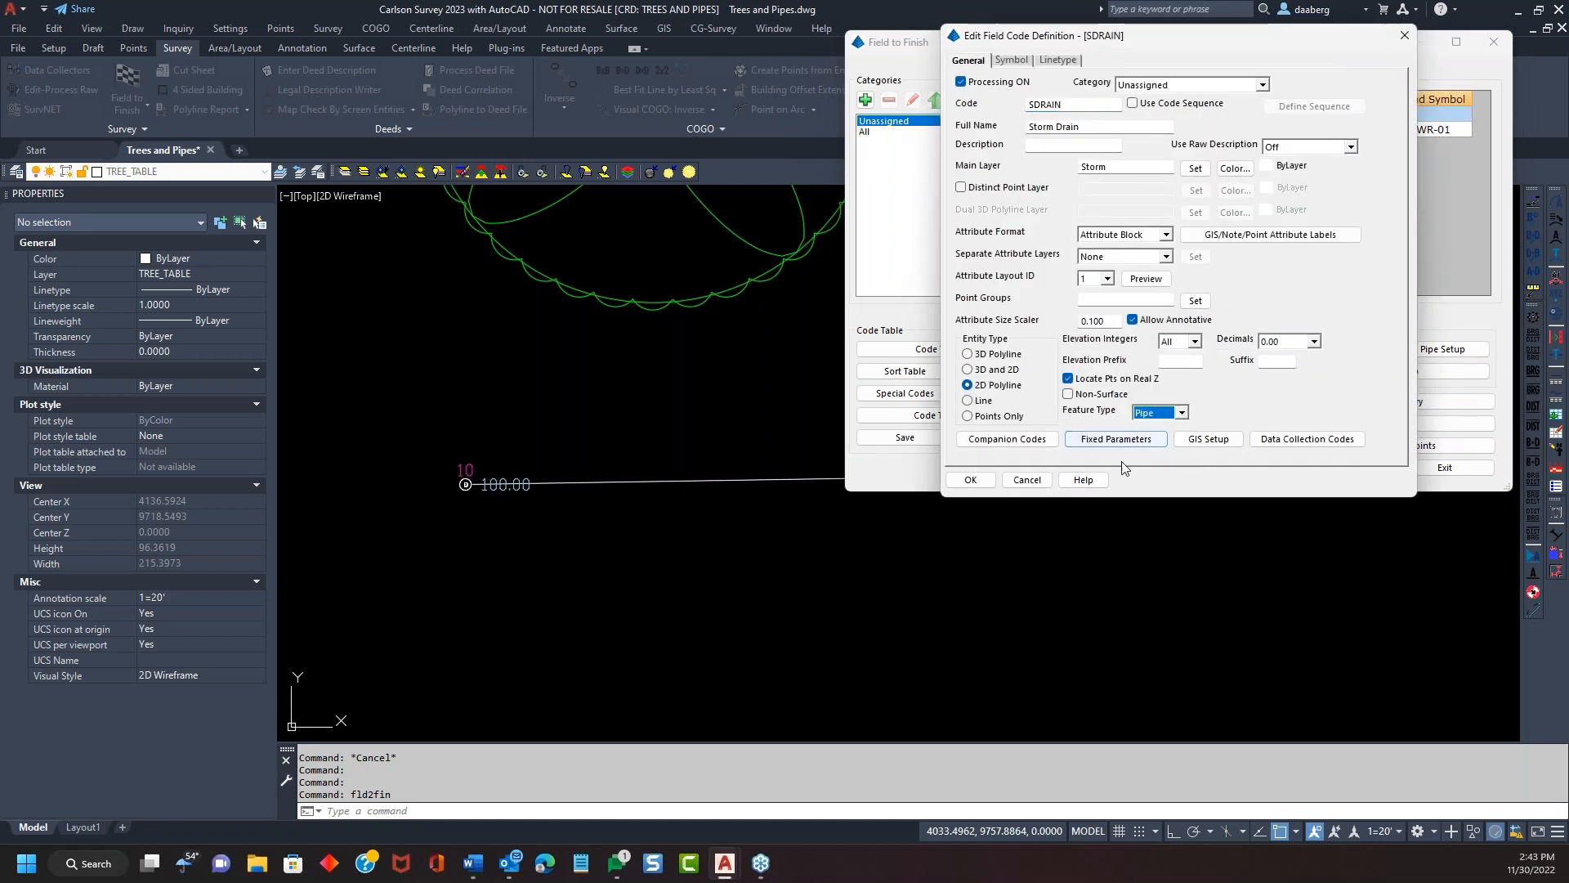
# Step: Accept the SDRAIN definition changes and open the pipe feature settings from Field to Finish
pyautogui.click(971, 480)
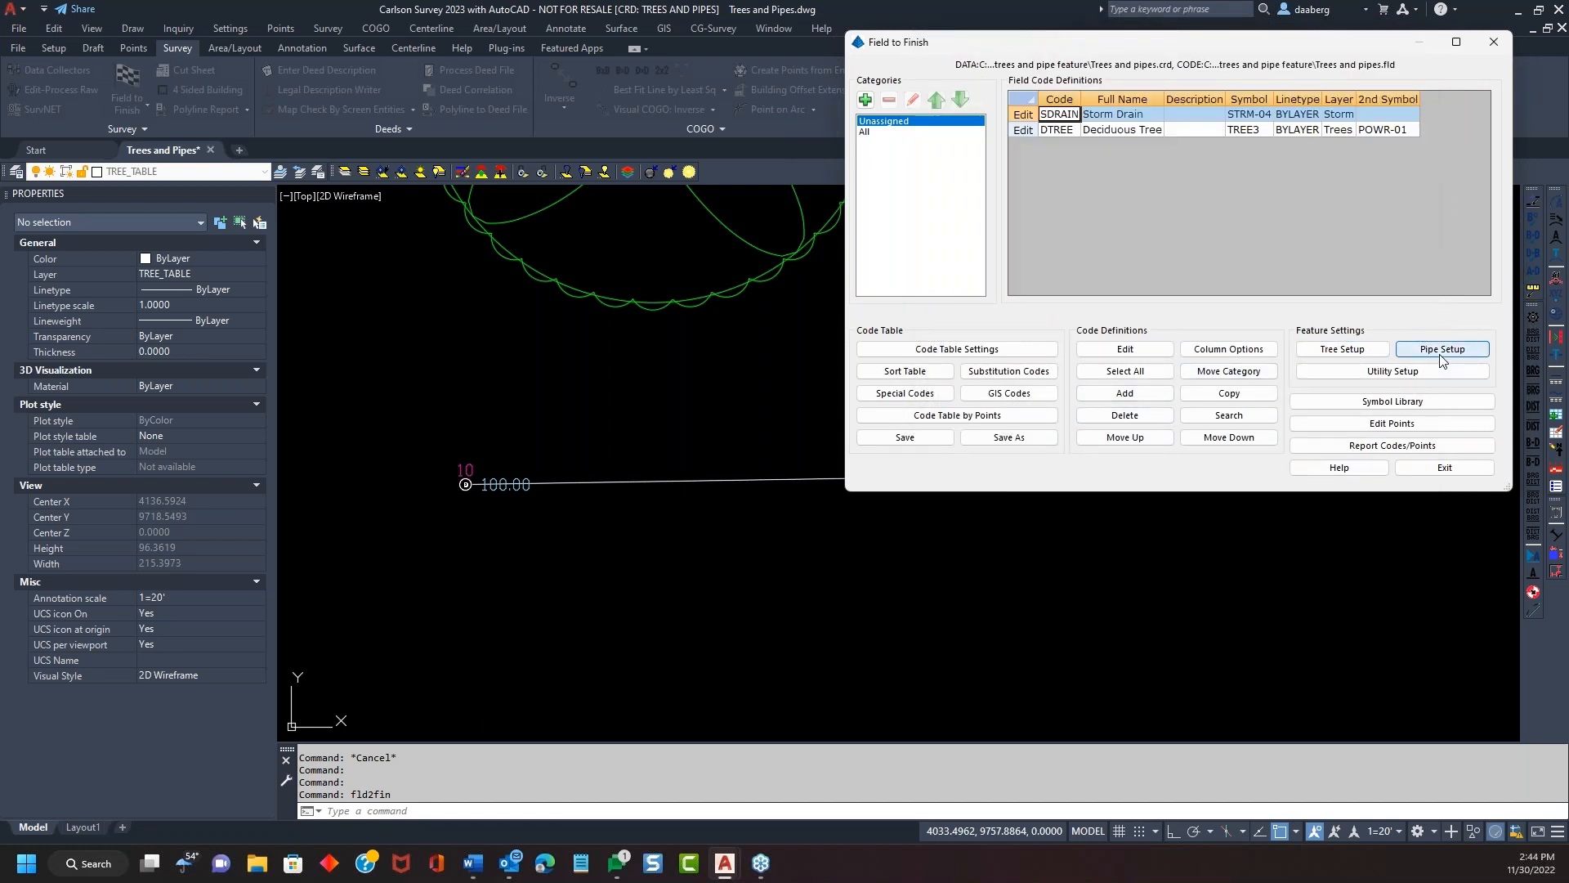
pyautogui.click(1439, 355)
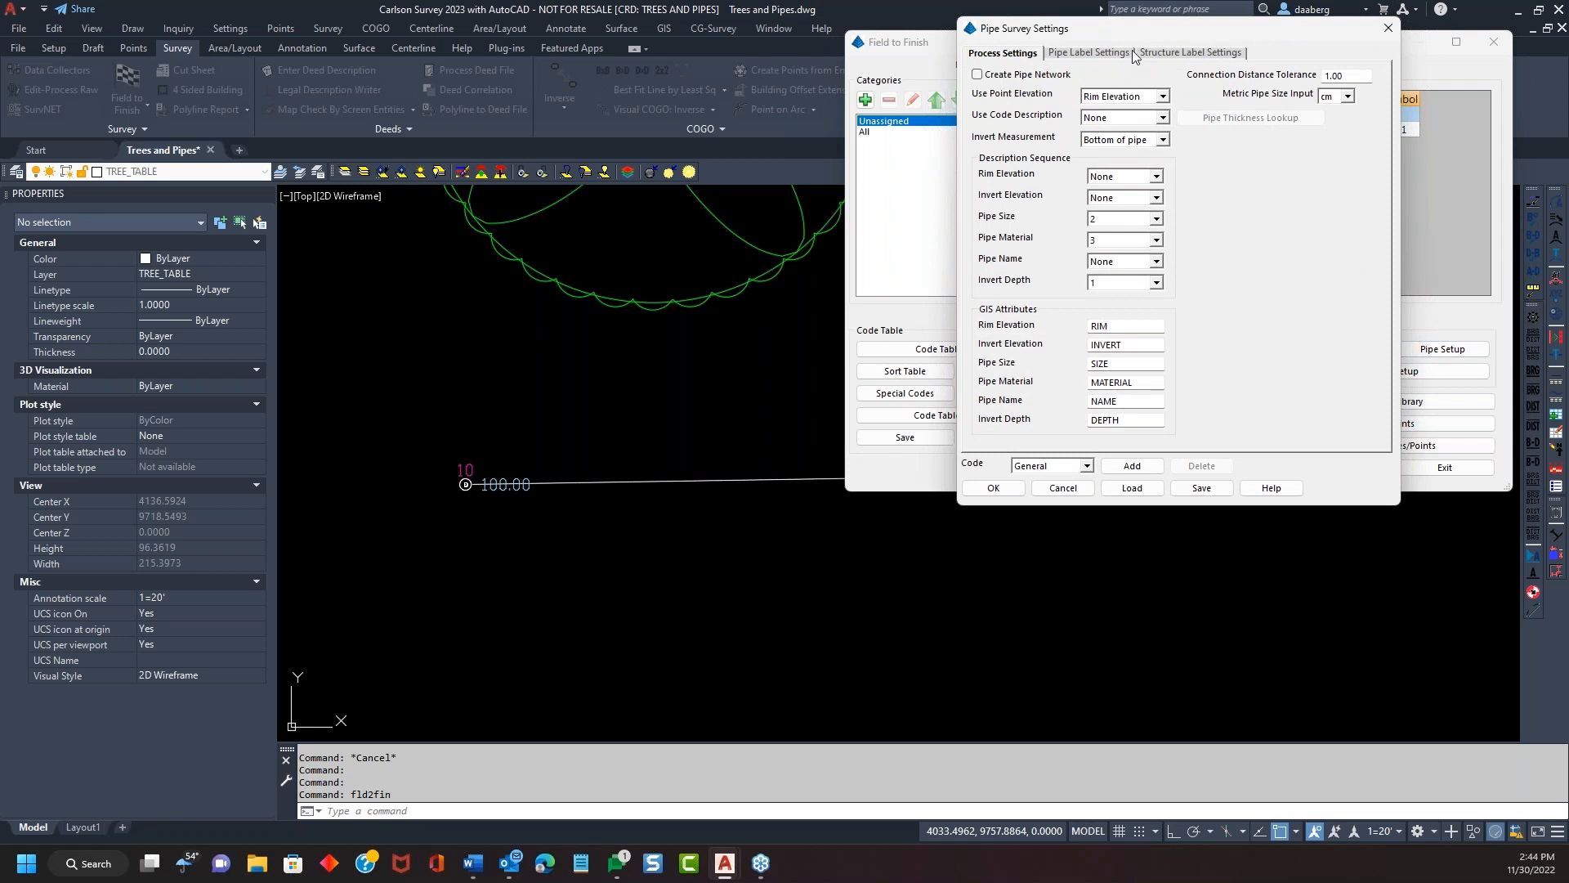
pyautogui.moveTo(1160, 37)
pyautogui.mouseDown()
pyautogui.moveTo(1283, 37)
pyautogui.moveTo(1180, 26)
pyautogui.mouseUp()
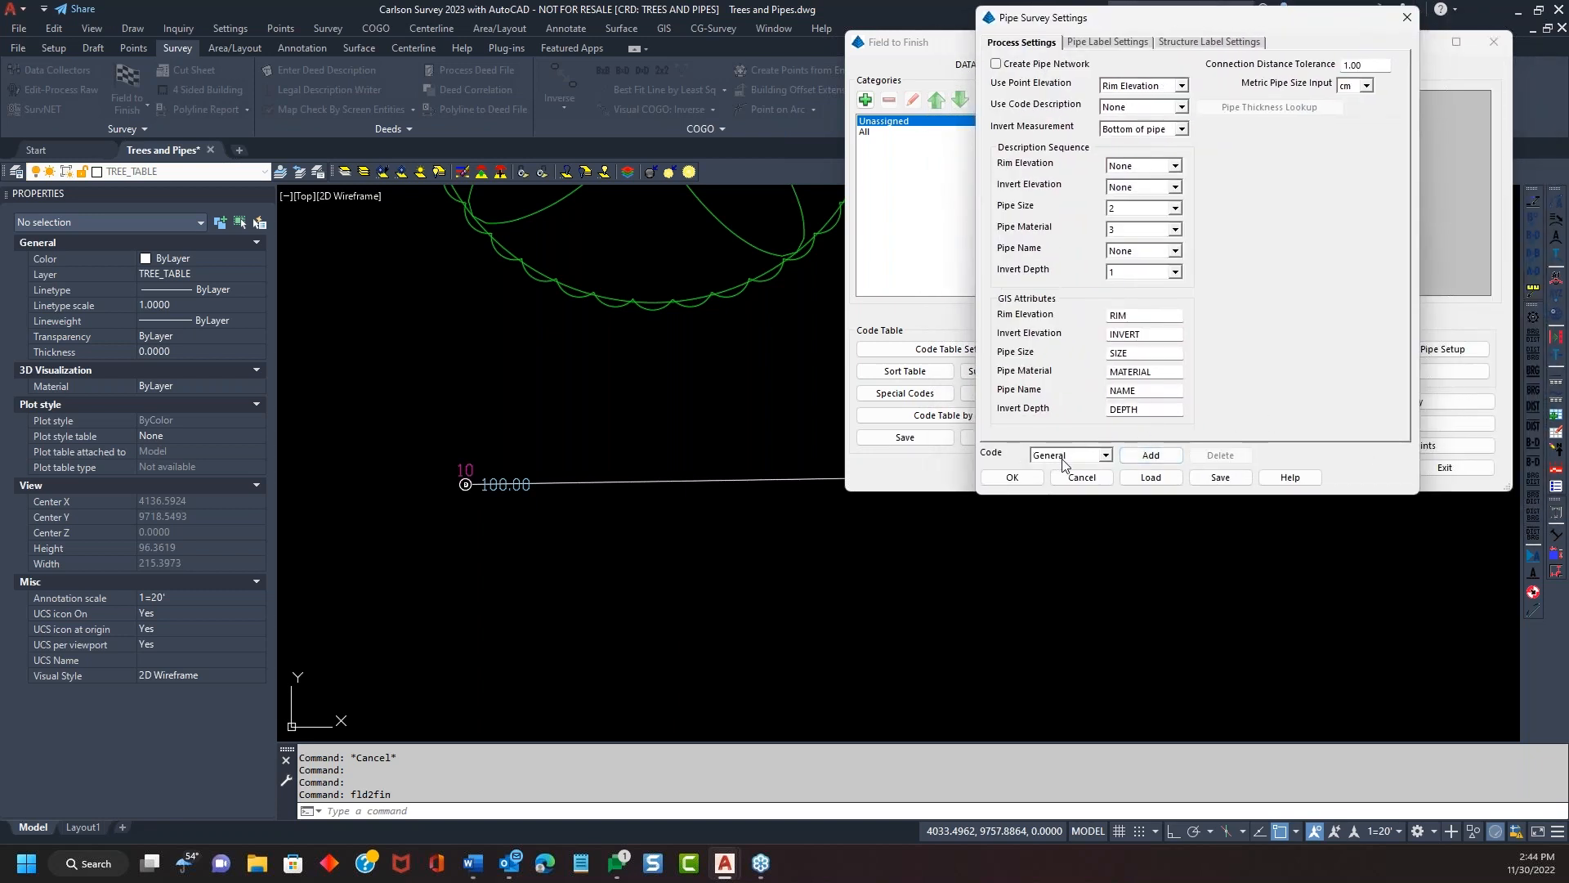
pyautogui.click(1105, 455)
pyautogui.click(1105, 455)
pyautogui.moveTo(1205, 25)
pyautogui.mouseDown()
pyautogui.moveTo(1207, 182)
pyautogui.moveTo(1234, 35)
pyautogui.mouseUp()
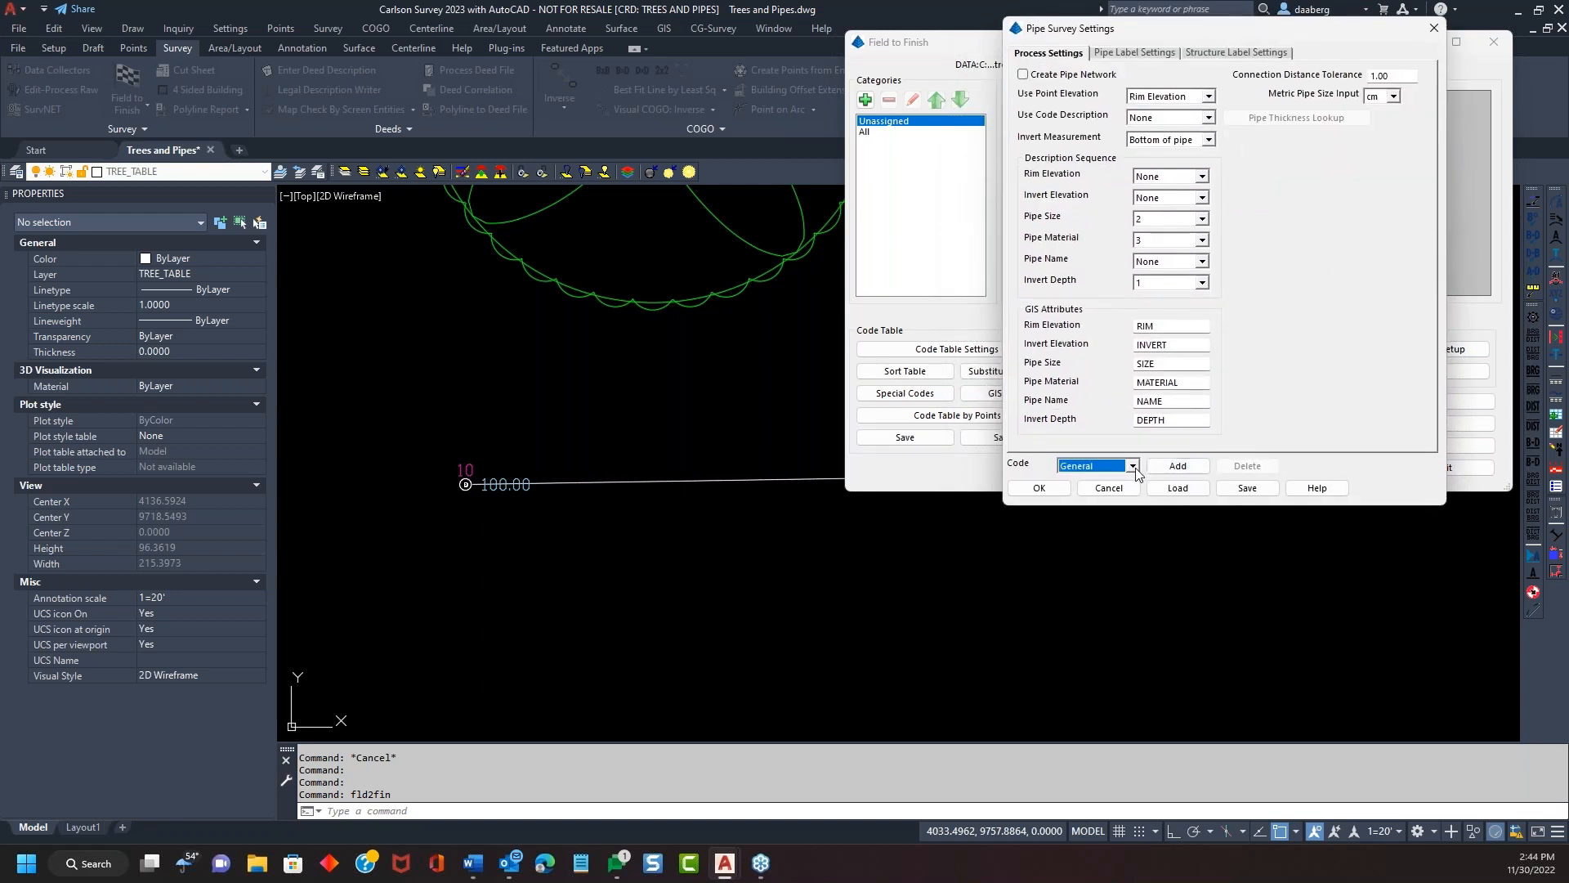
# Step: Add SDRAIN as a code in the pipe survey settings and make it the current code
pyautogui.click(1180, 467)
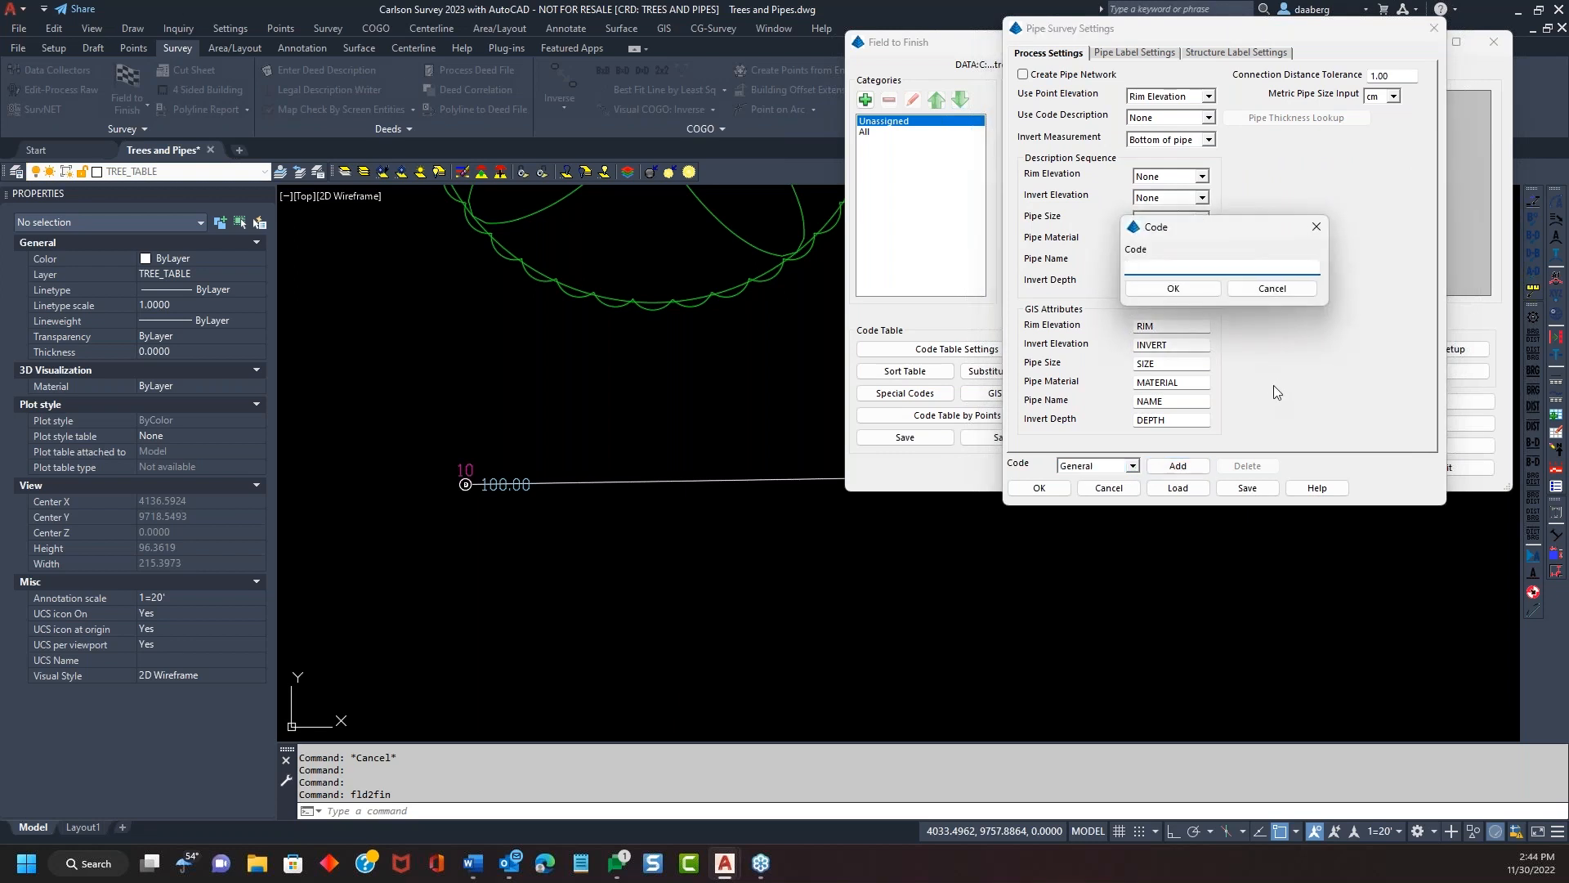
pyautogui.write('sdrain')
pyautogui.press('BackSpace')
pyautogui.press('BackSpace')
pyautogui.press('BackSpace')
pyautogui.press('BackSpace')
pyautogui.press('BackSpace')
pyautogui.write('SDRAIN')
pyautogui.click(1187, 290)
pyautogui.click(1134, 466)
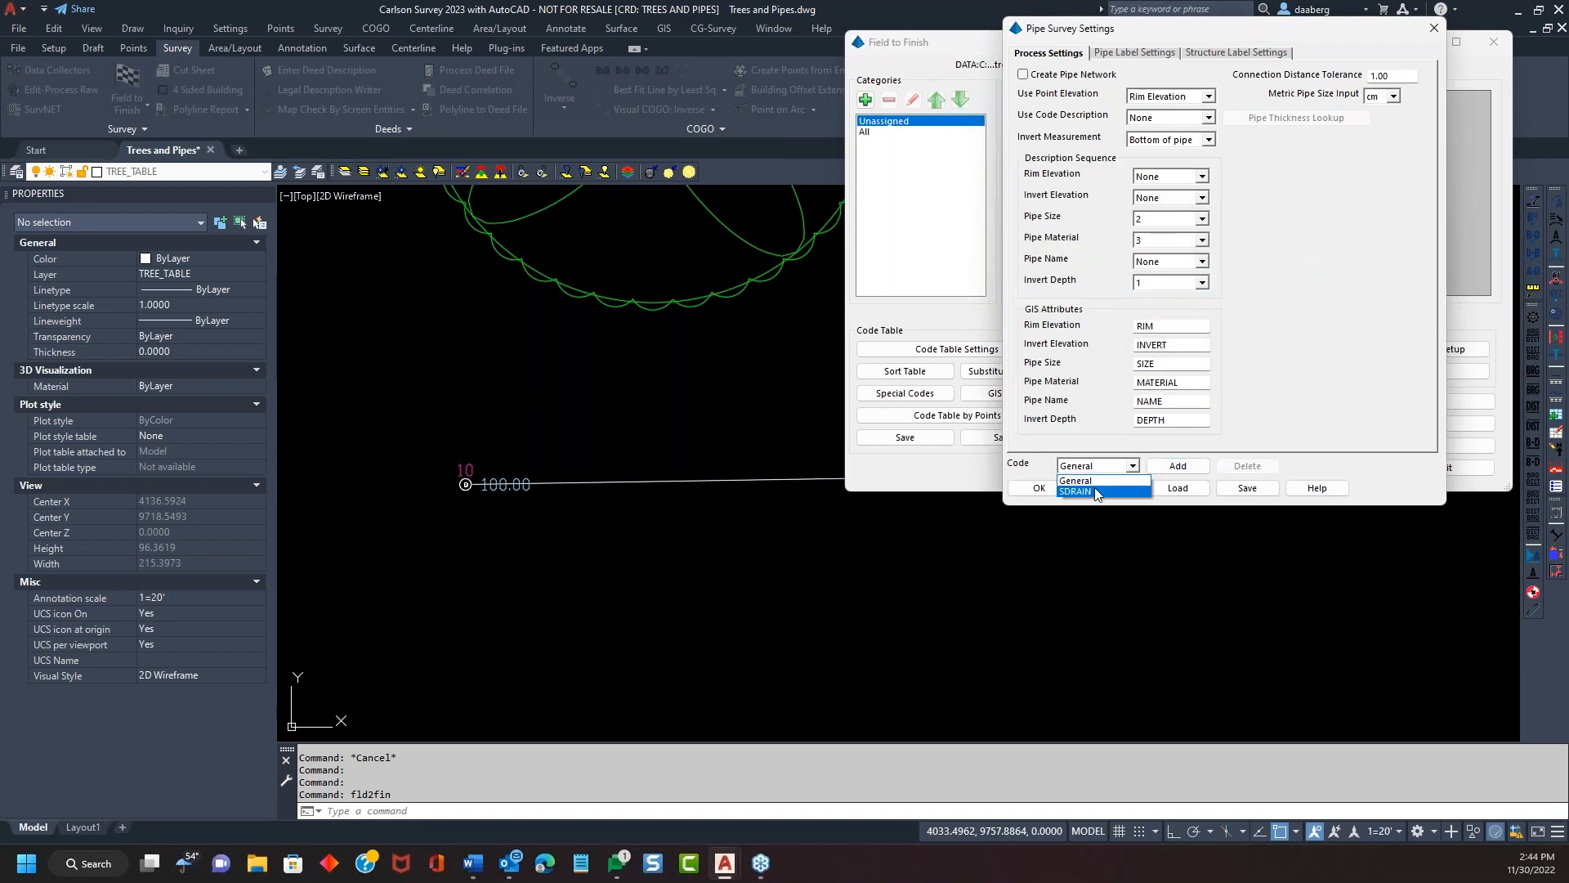
pyautogui.click(1096, 493)
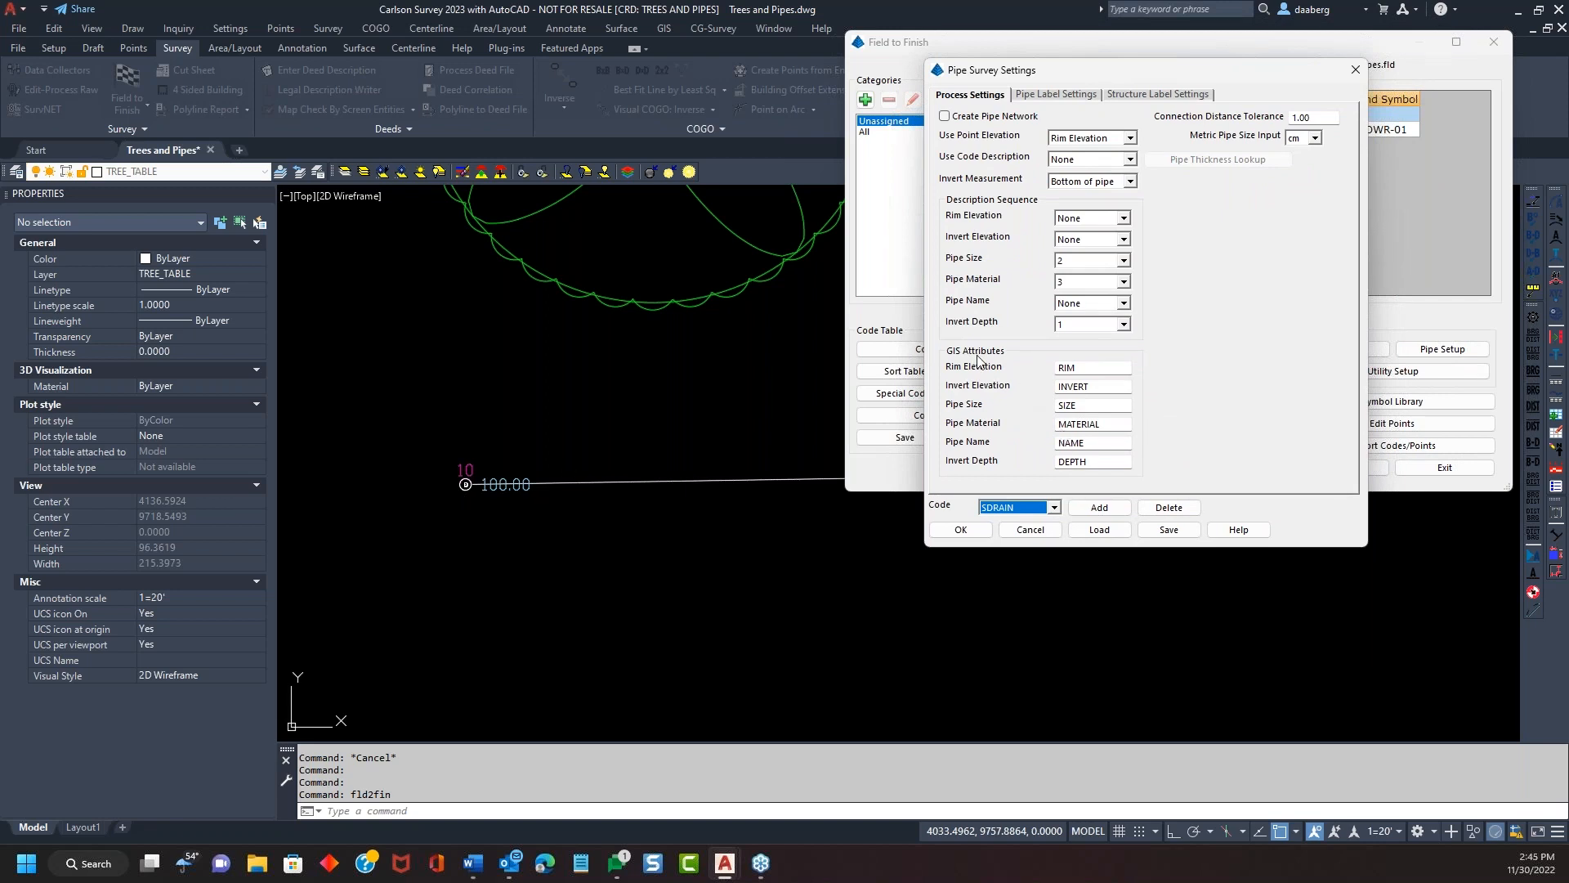
# Step: Examine the GIS attribute names and the invert measurement options in SDRAIN's process settings
pyautogui.click(1108, 371)
pyautogui.click(1108, 387)
pyautogui.click(1113, 407)
pyautogui.click(1111, 421)
pyautogui.click(1114, 442)
pyautogui.click(1110, 461)
pyautogui.click(1092, 370)
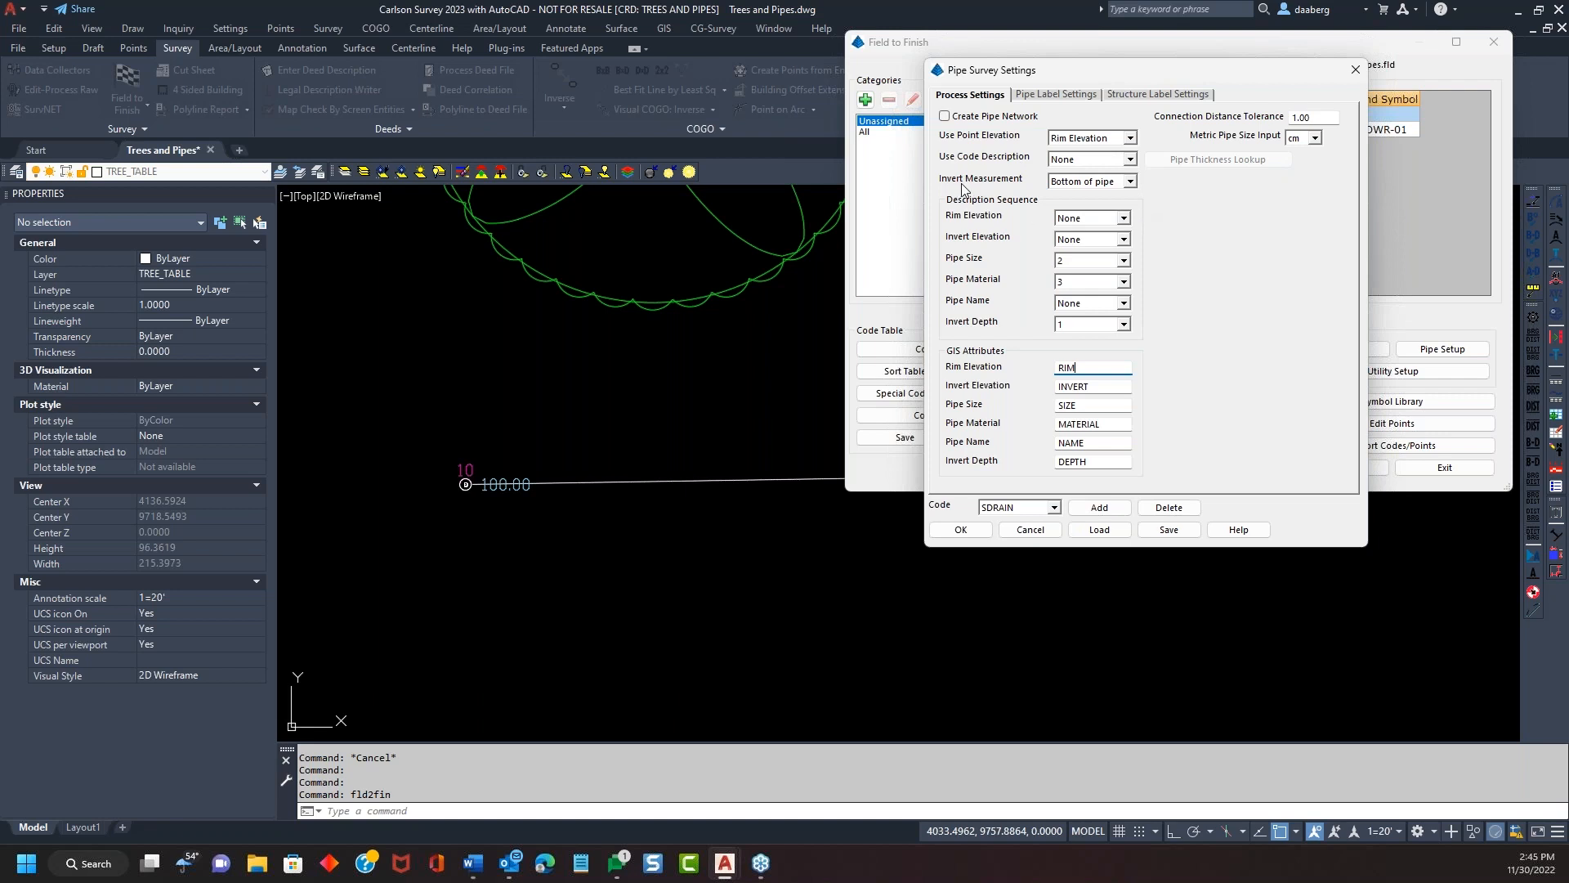
pyautogui.click(1136, 184)
pyautogui.click(1135, 185)
# Step: Turn off the pipe slope label for SDRAIN and check its label style and layer assignments
pyautogui.click(1049, 95)
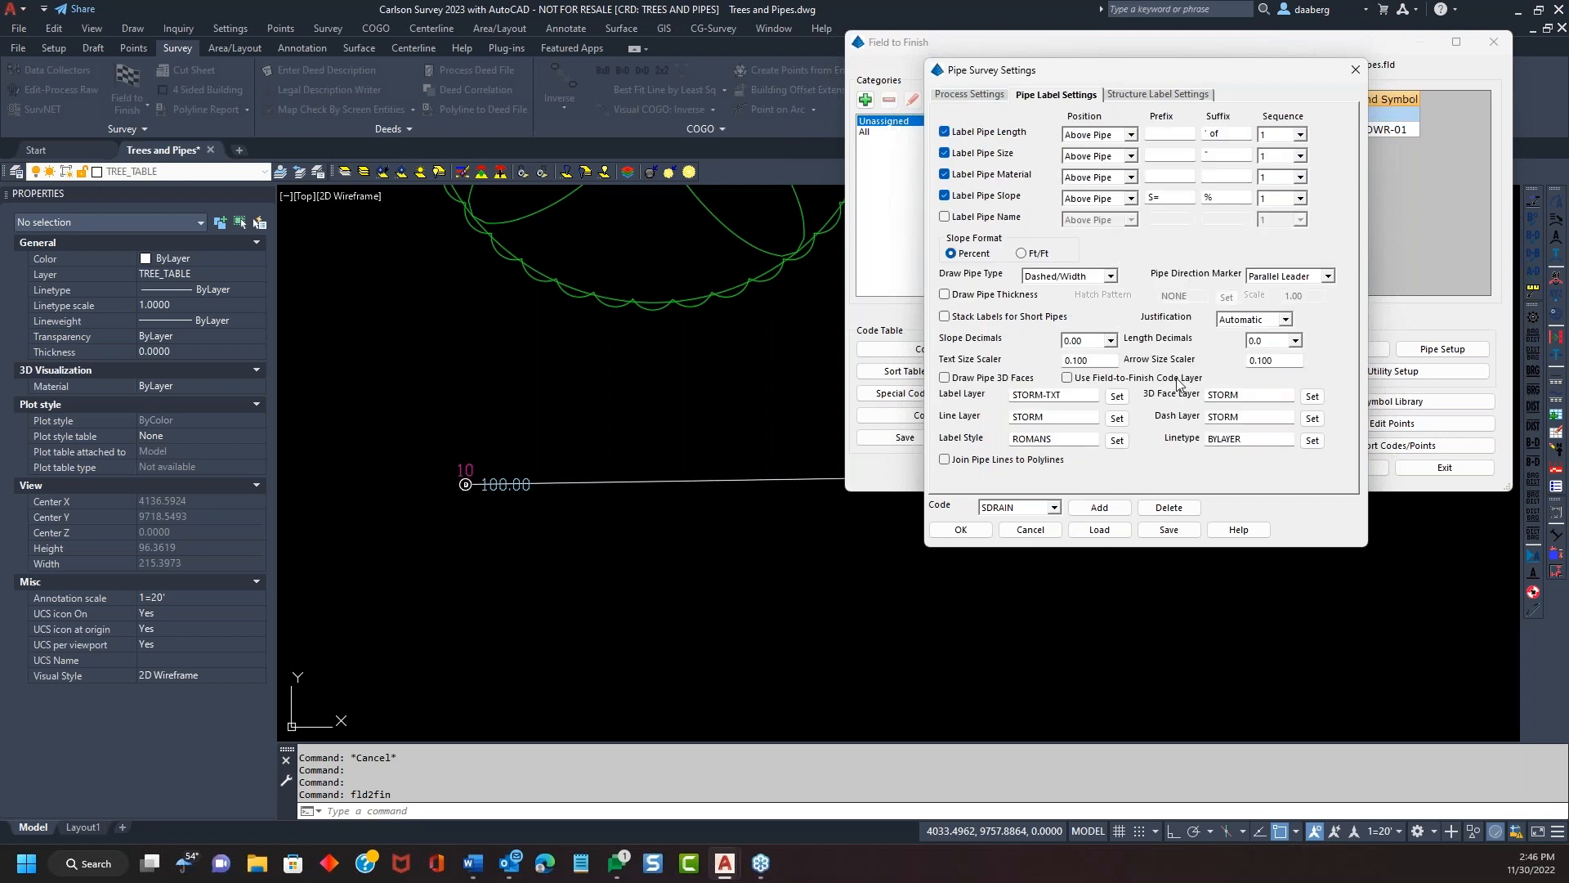
pyautogui.click(948, 196)
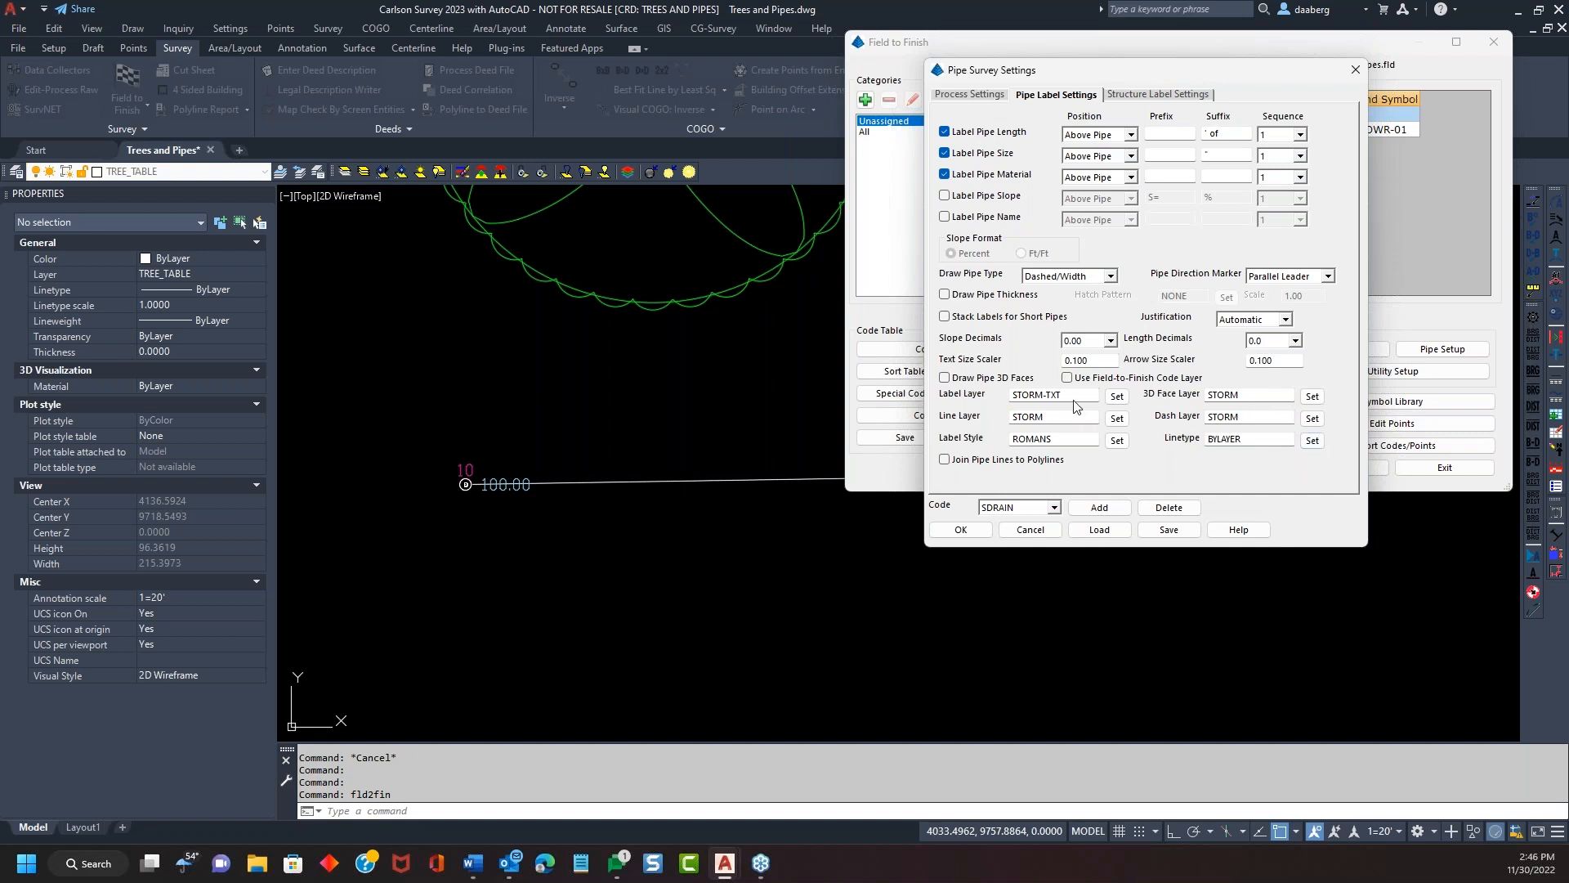
pyautogui.click(1067, 439)
pyautogui.click(1278, 397)
pyautogui.click(1263, 418)
# Step: Review SDRAIN's structure label settings for structure name, rim elevation and label format, then accept the pipe survey settings
pyautogui.click(1153, 98)
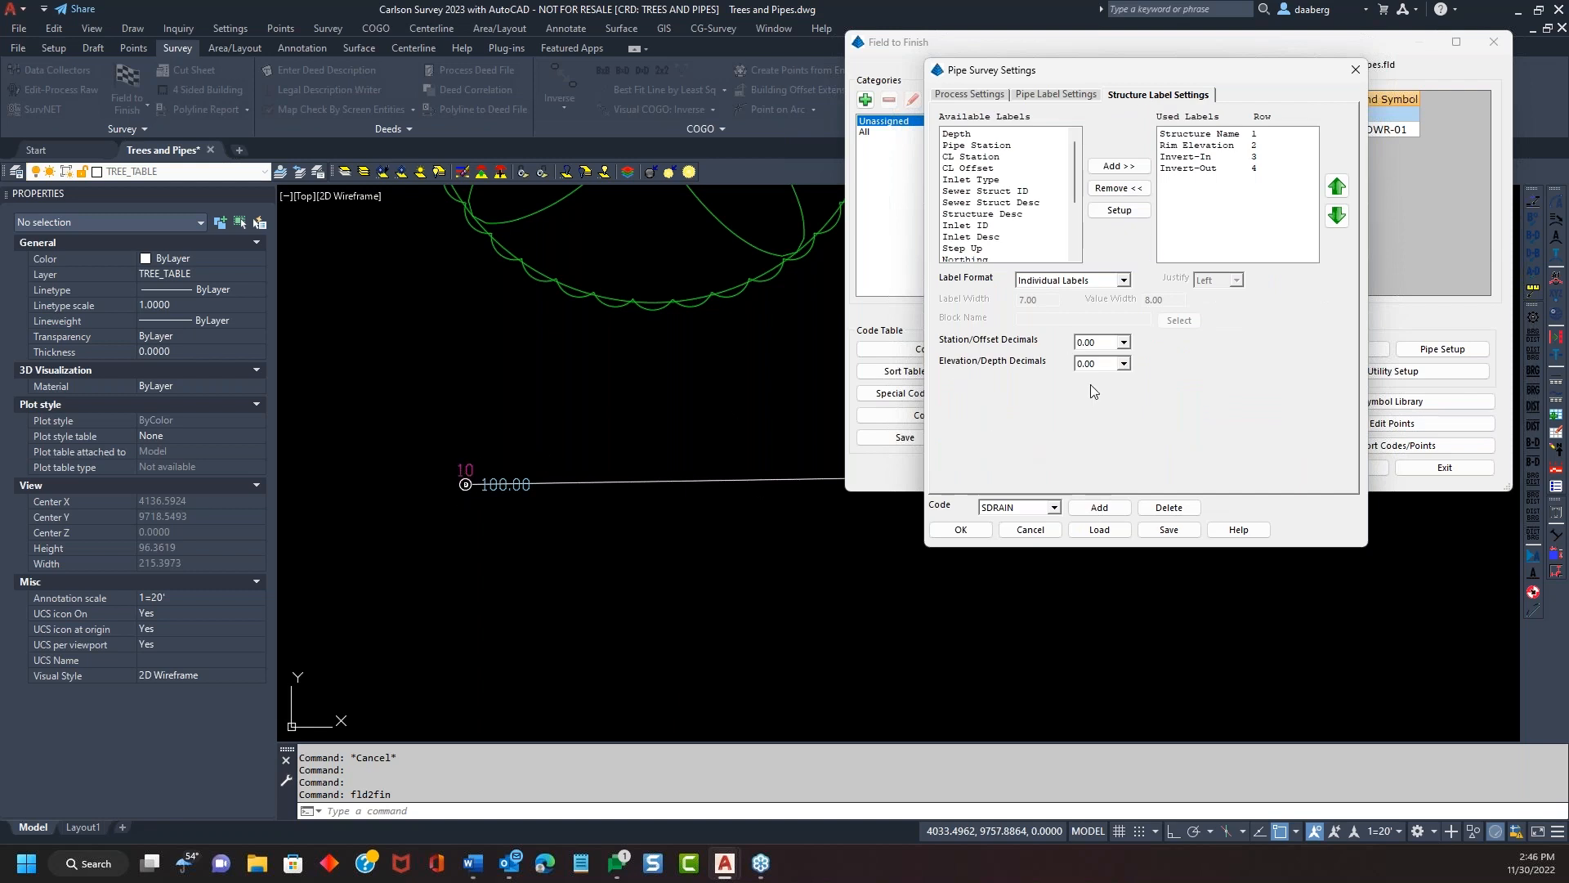
pyautogui.doubleClick(1196, 139)
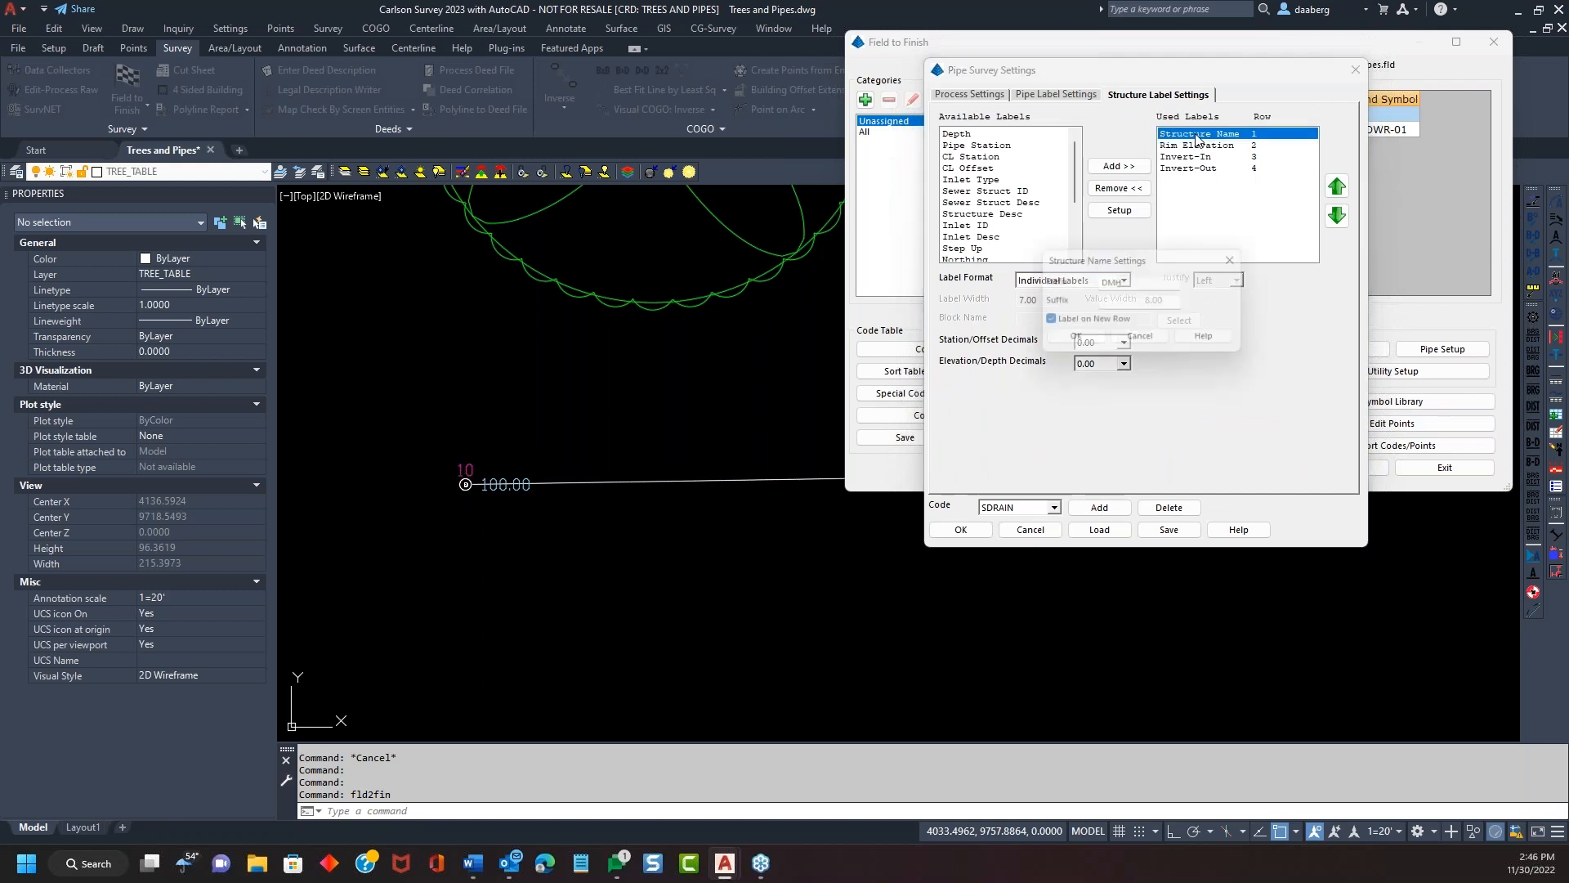
pyautogui.click(1146, 340)
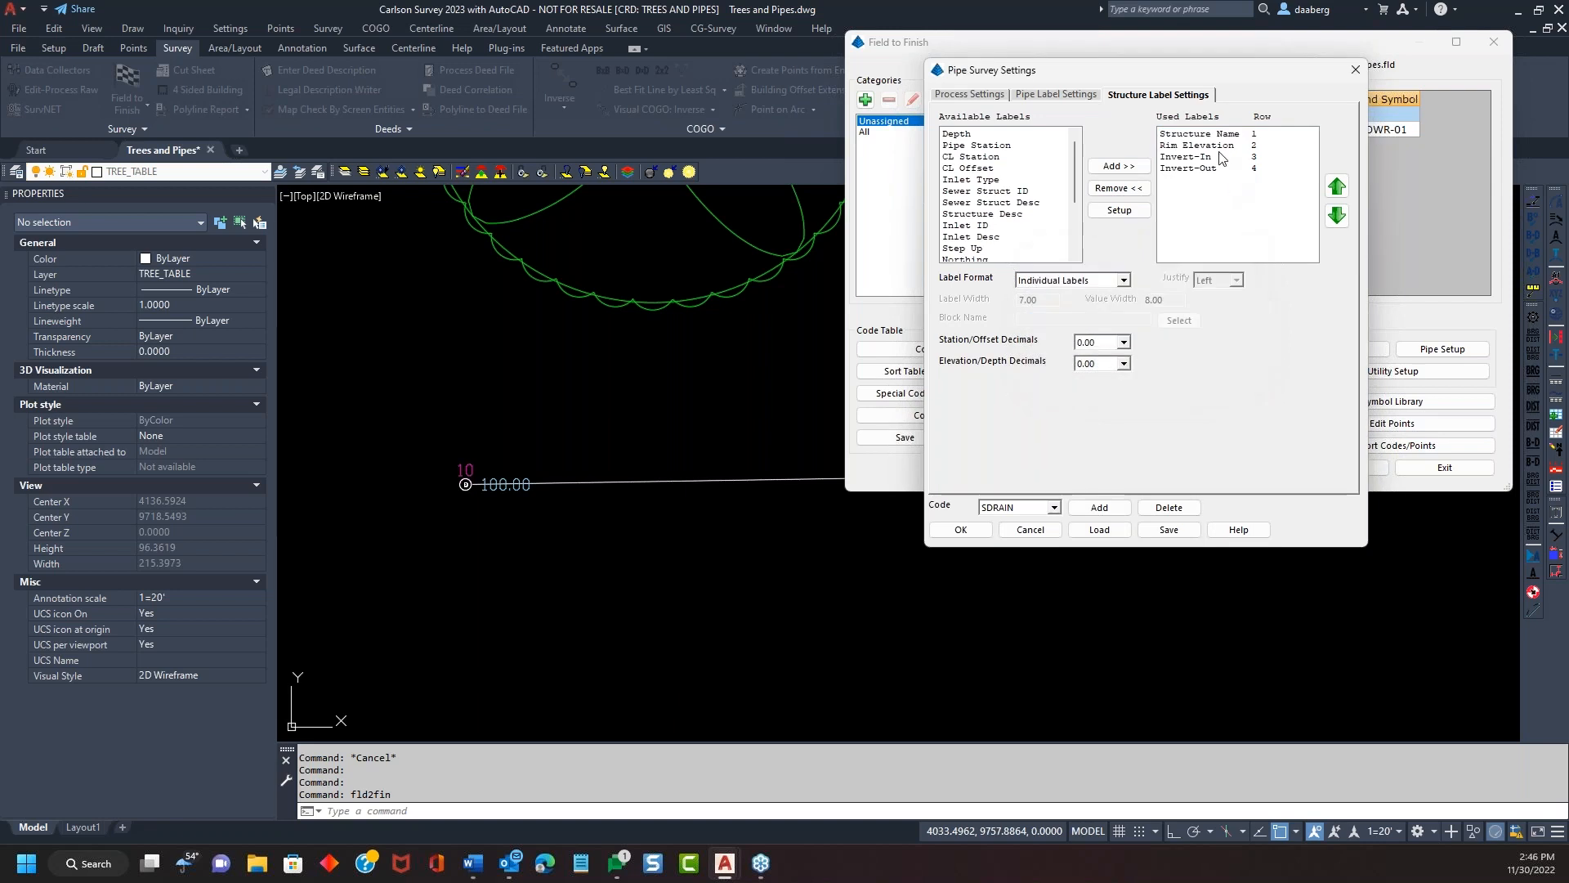
pyautogui.doubleClick(1220, 146)
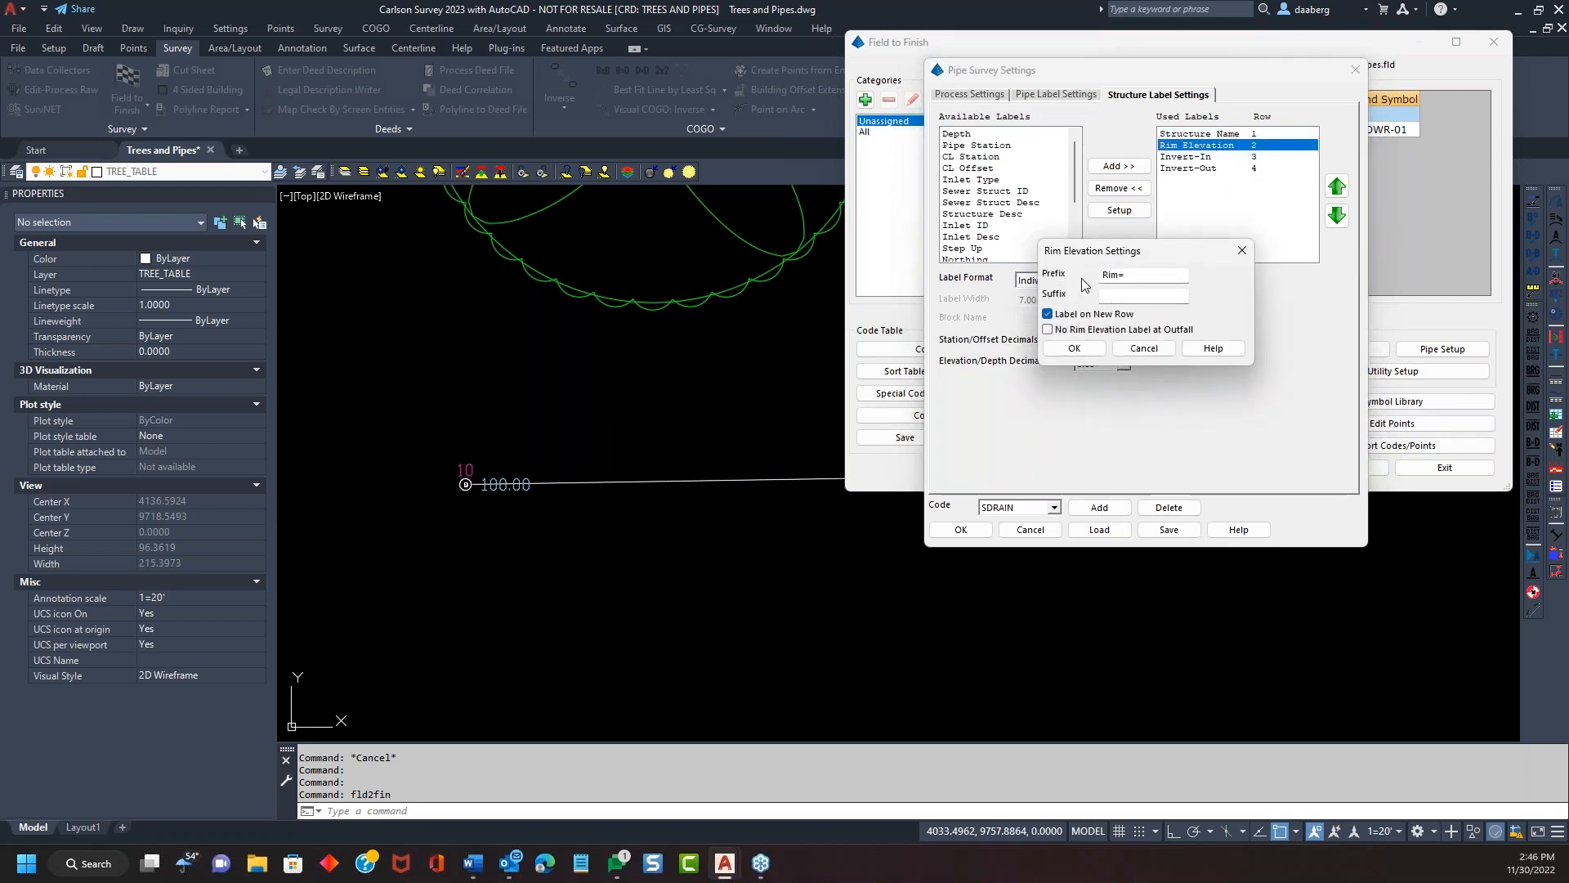
pyautogui.click(1144, 350)
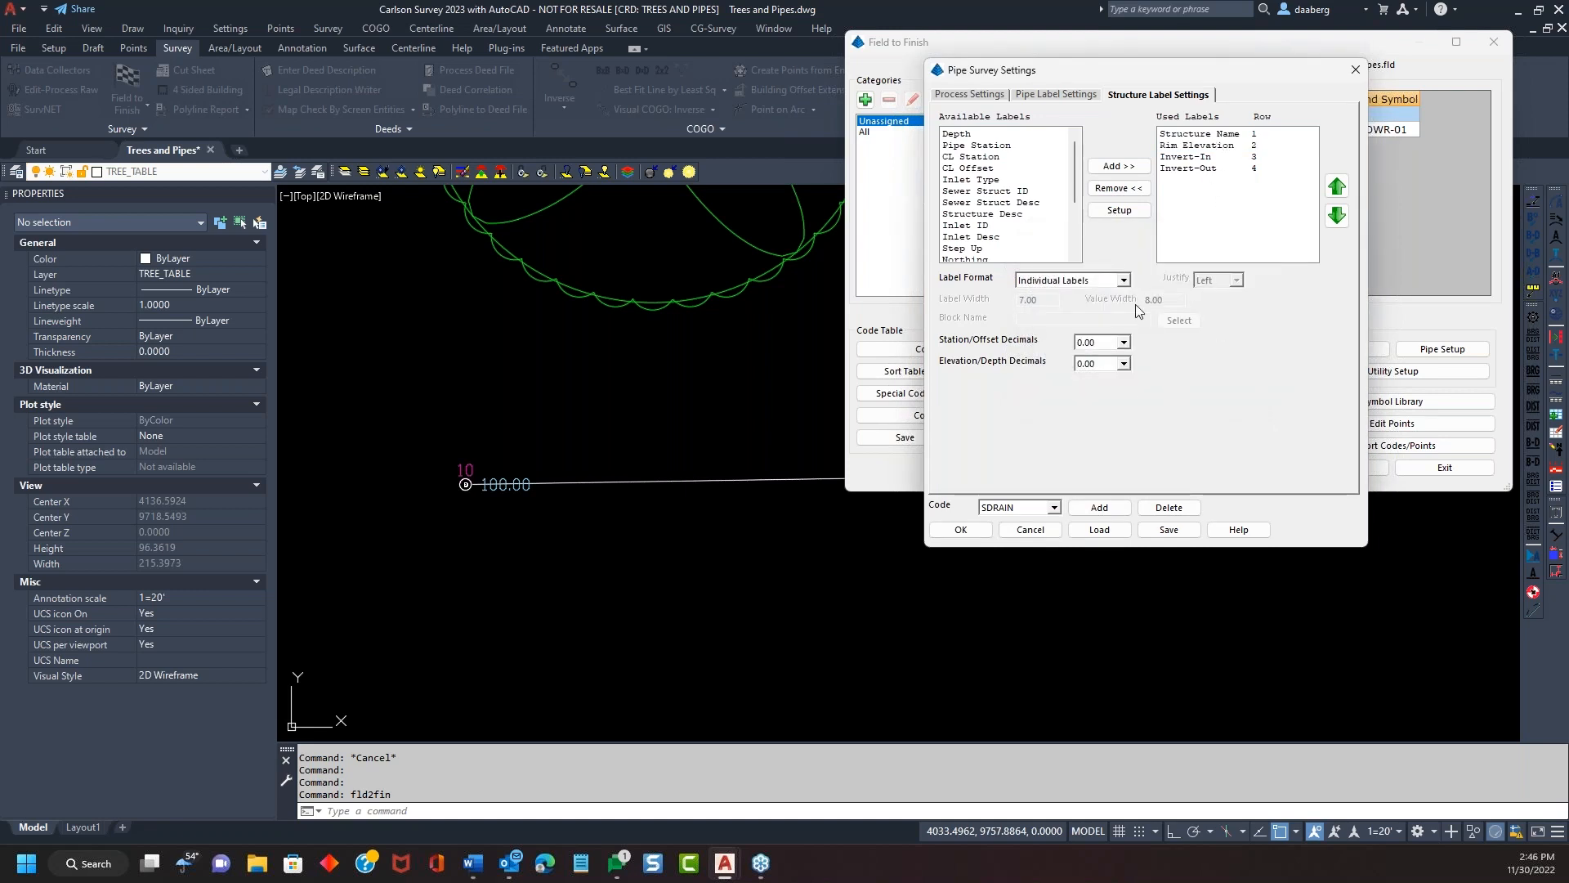
pyautogui.click(1124, 280)
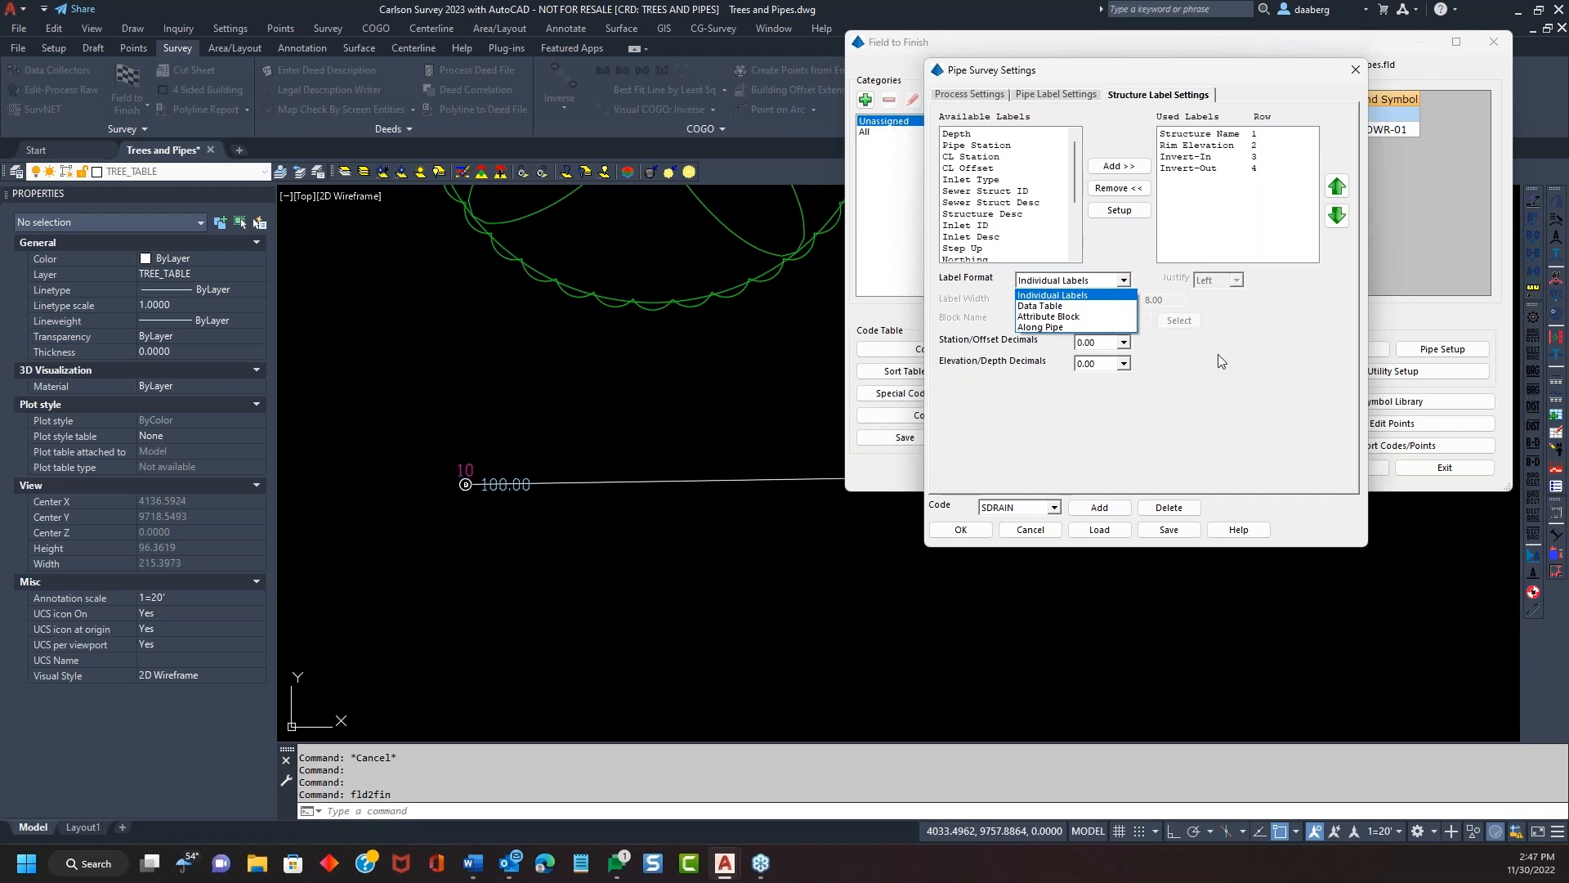
pyautogui.click(1206, 375)
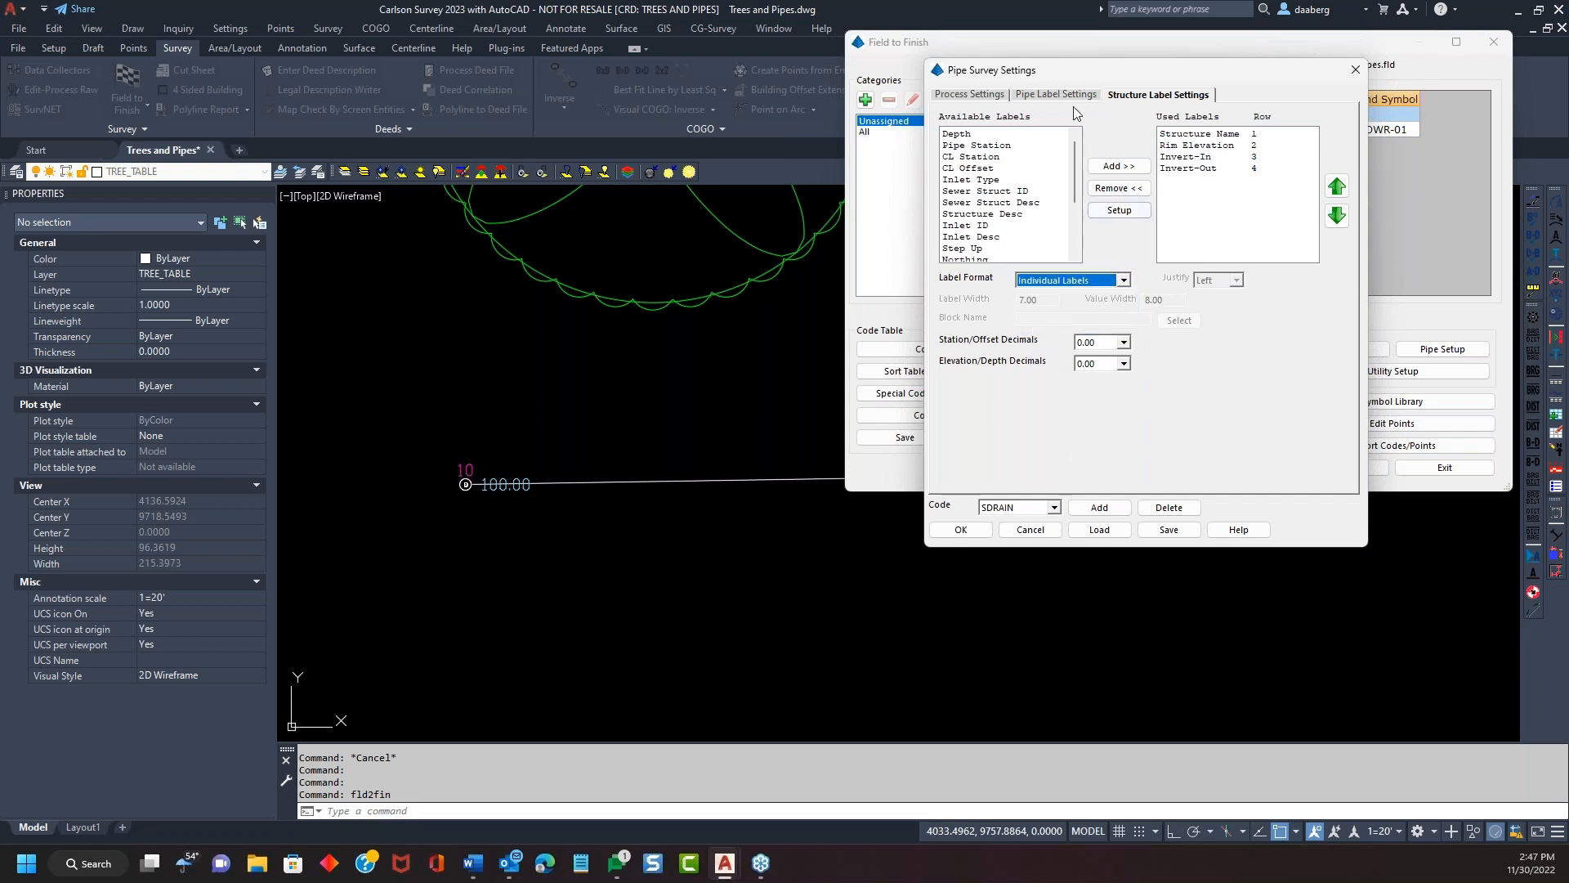
pyautogui.click(963, 96)
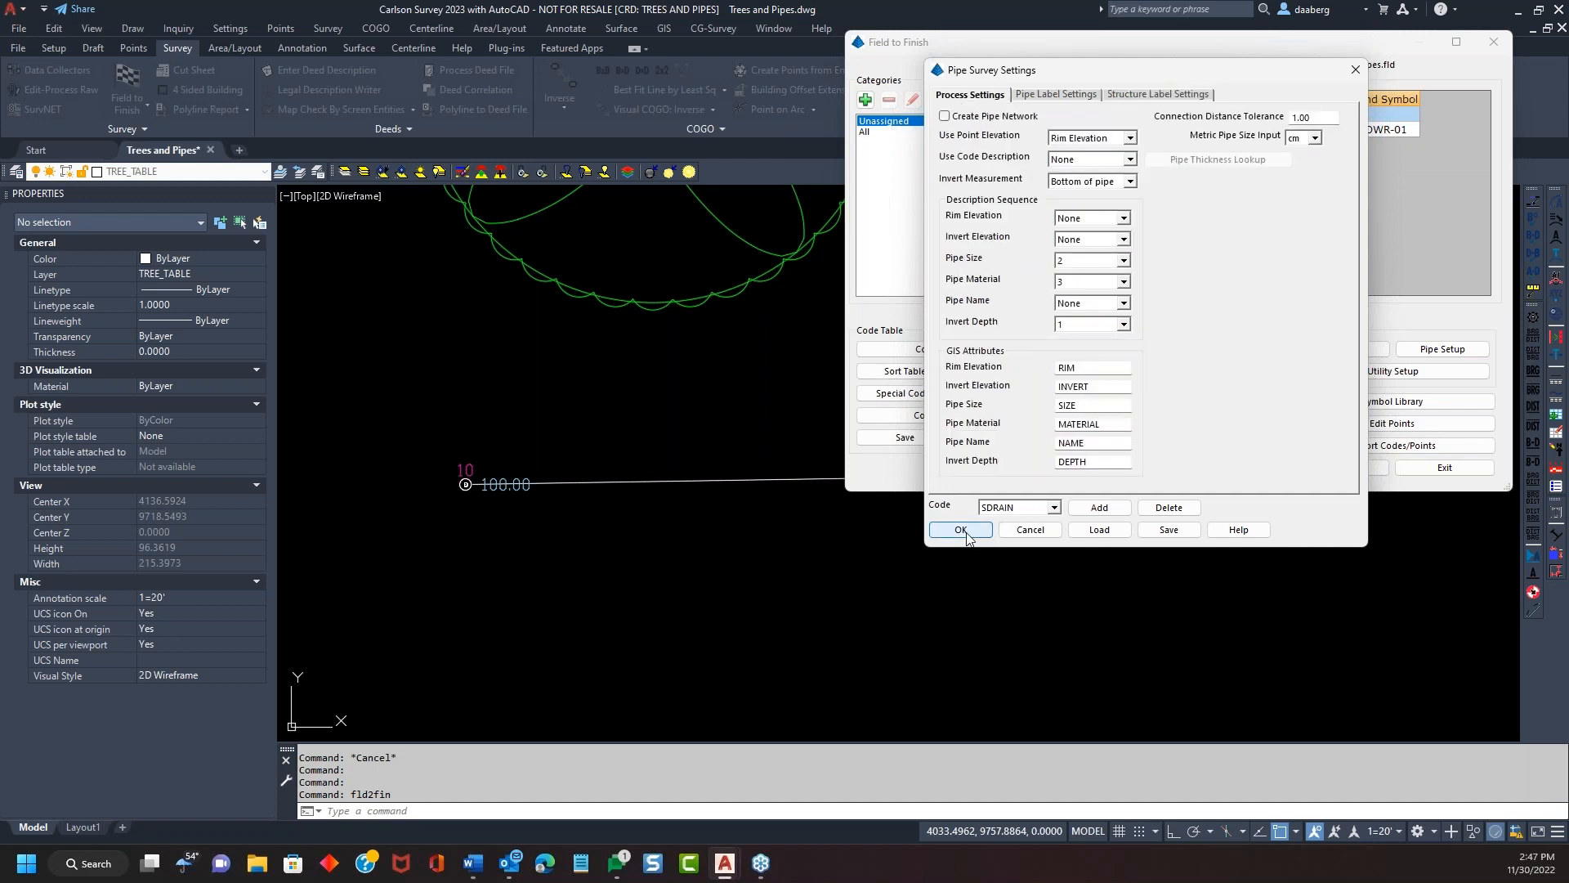
pyautogui.click(961, 531)
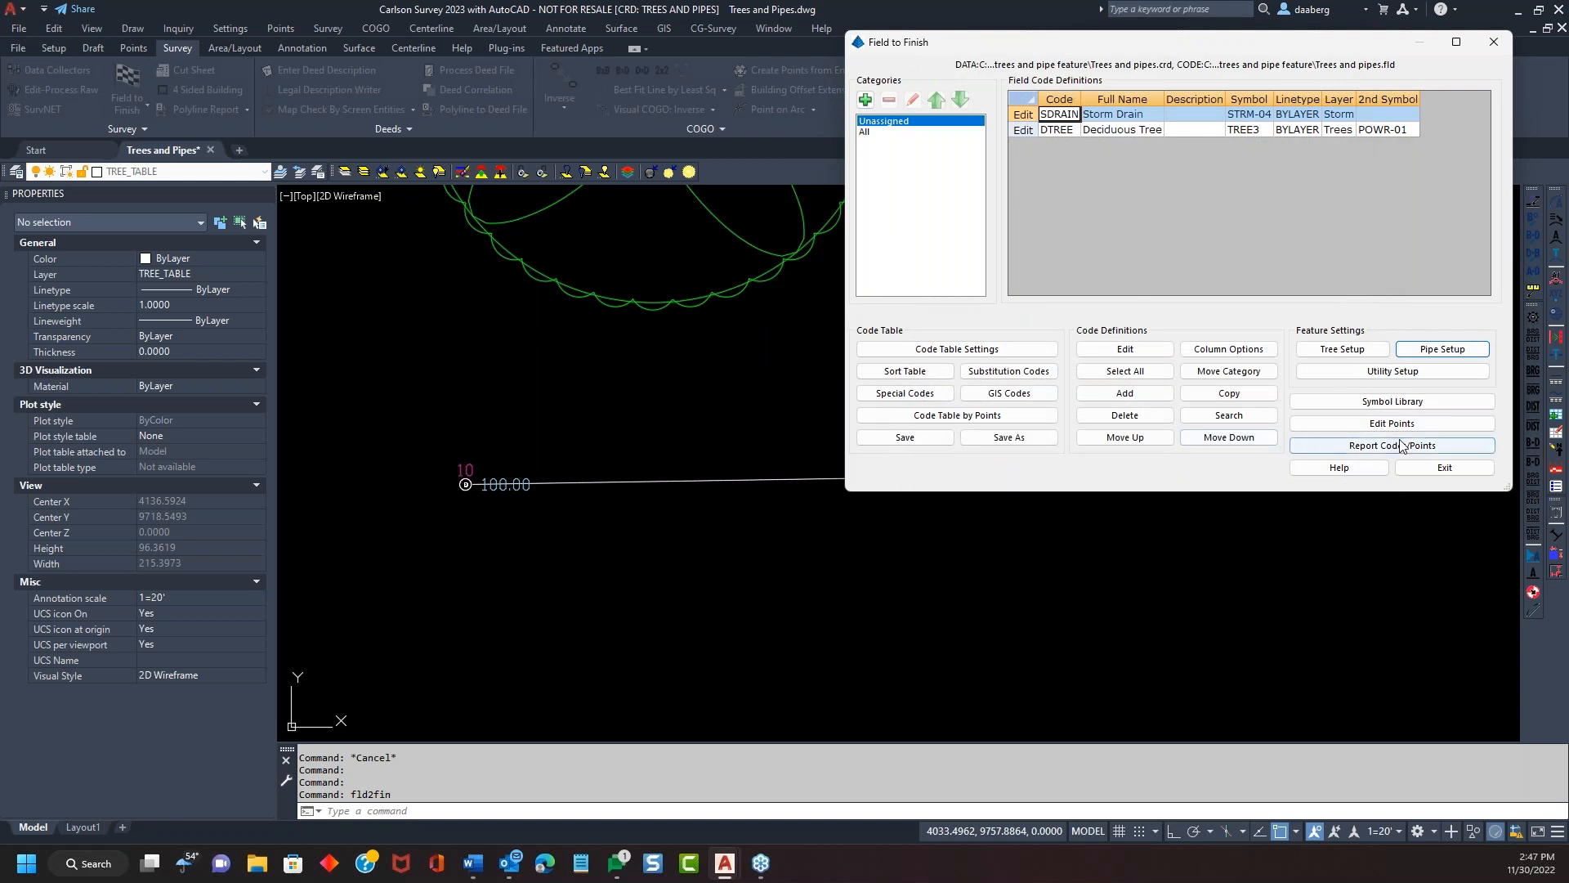
# Step: Change point 10's description to SDRAIN 5 12 RCP, then save and close the coordinate data sheet
pyautogui.click(1406, 425)
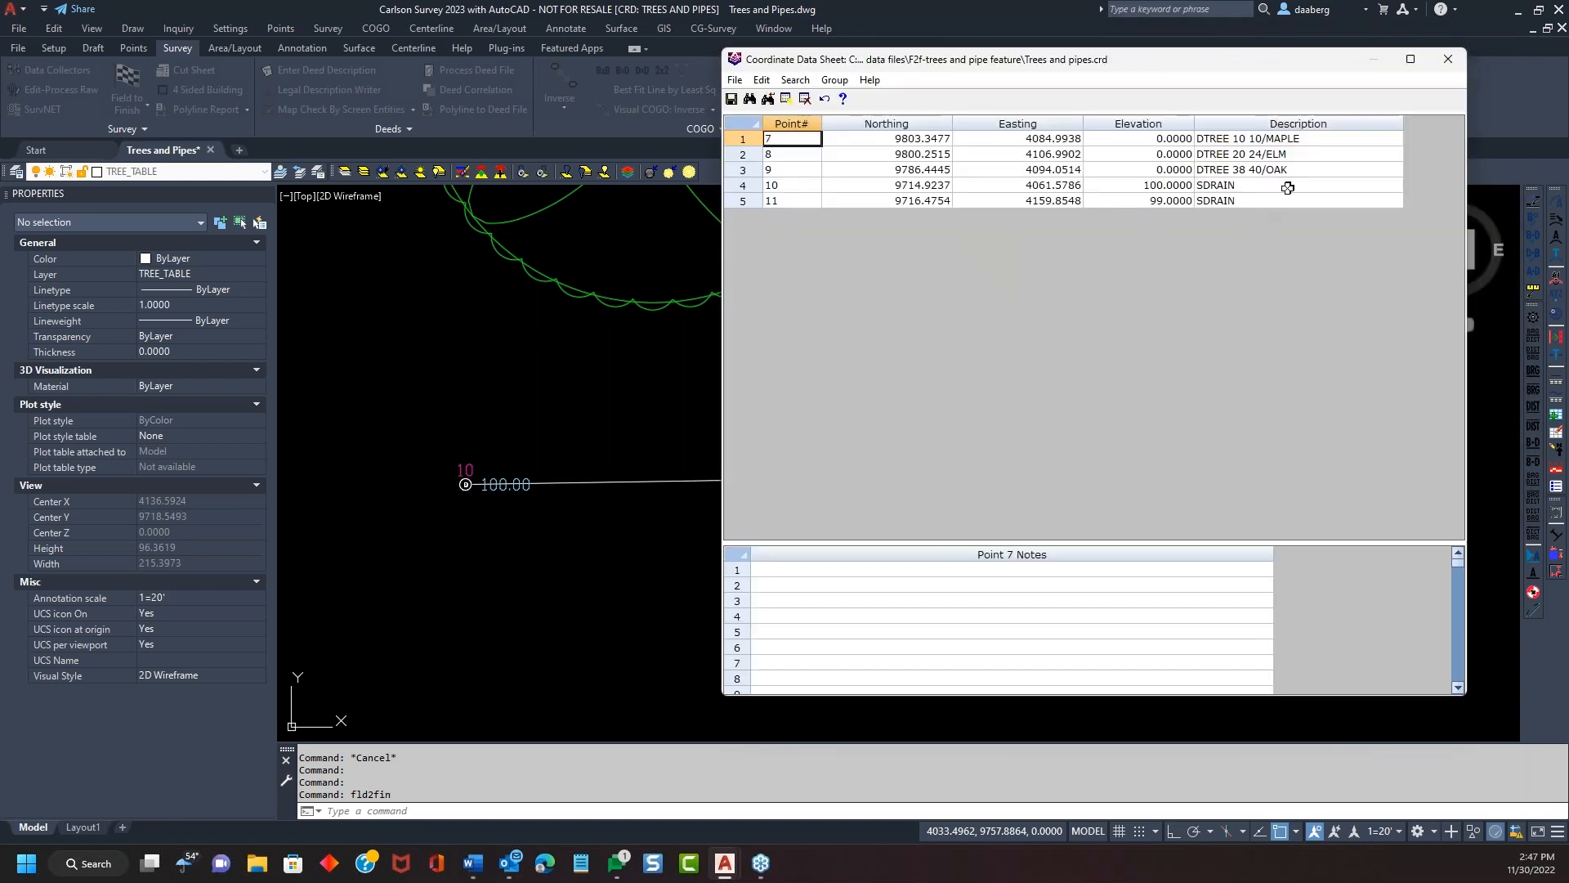
pyautogui.doubleClick(1278, 186)
pyautogui.click(1257, 187)
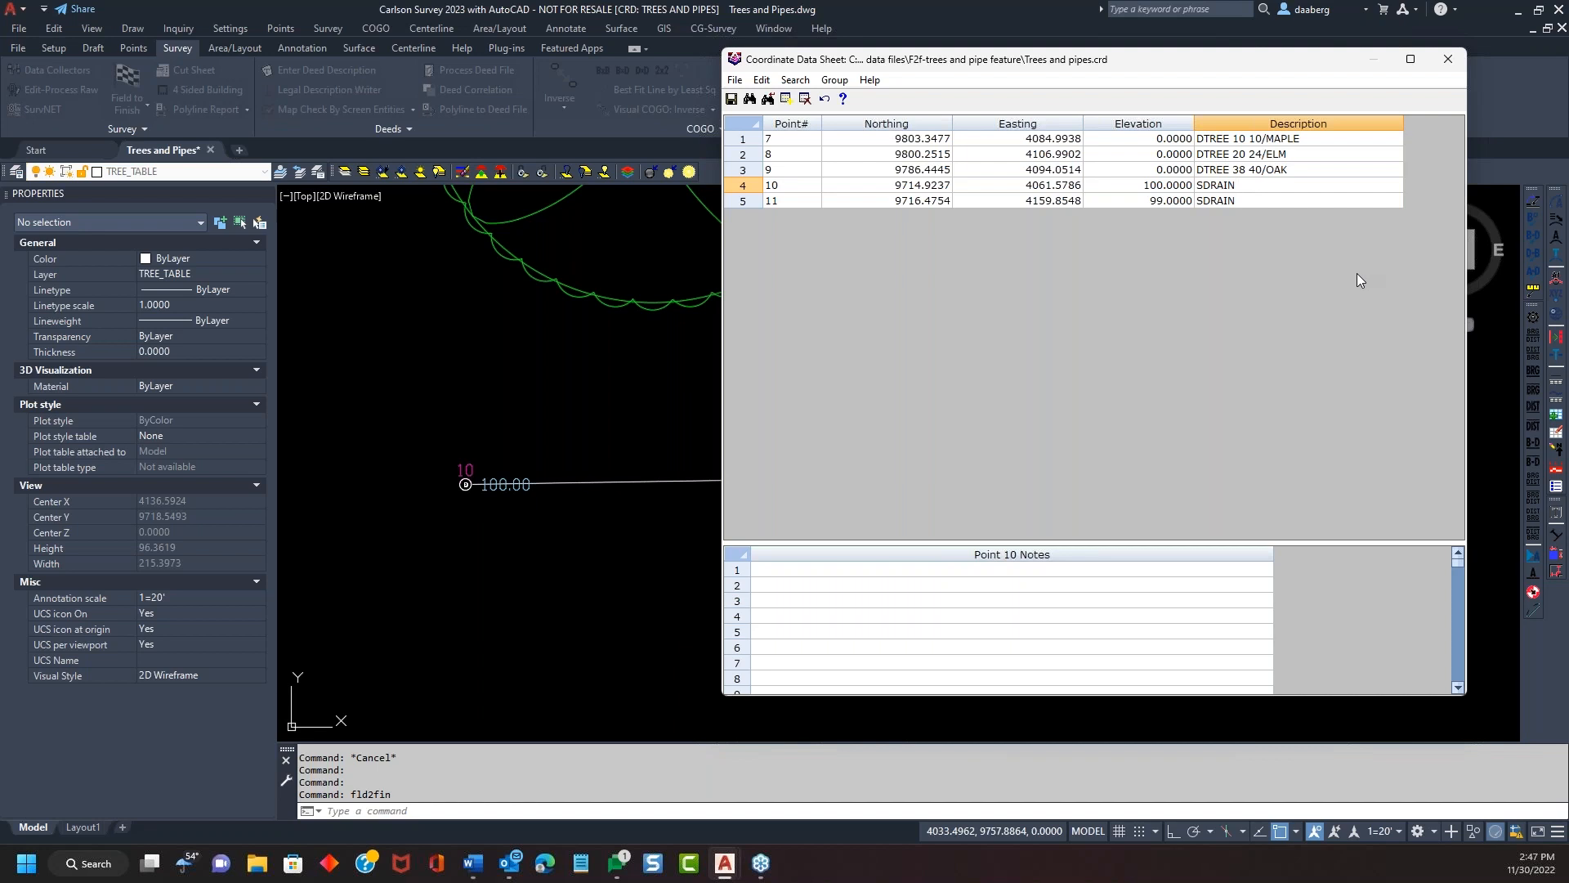
pyautogui.write('5')
pyautogui.write('12')
pyautogui.click(1266, 200)
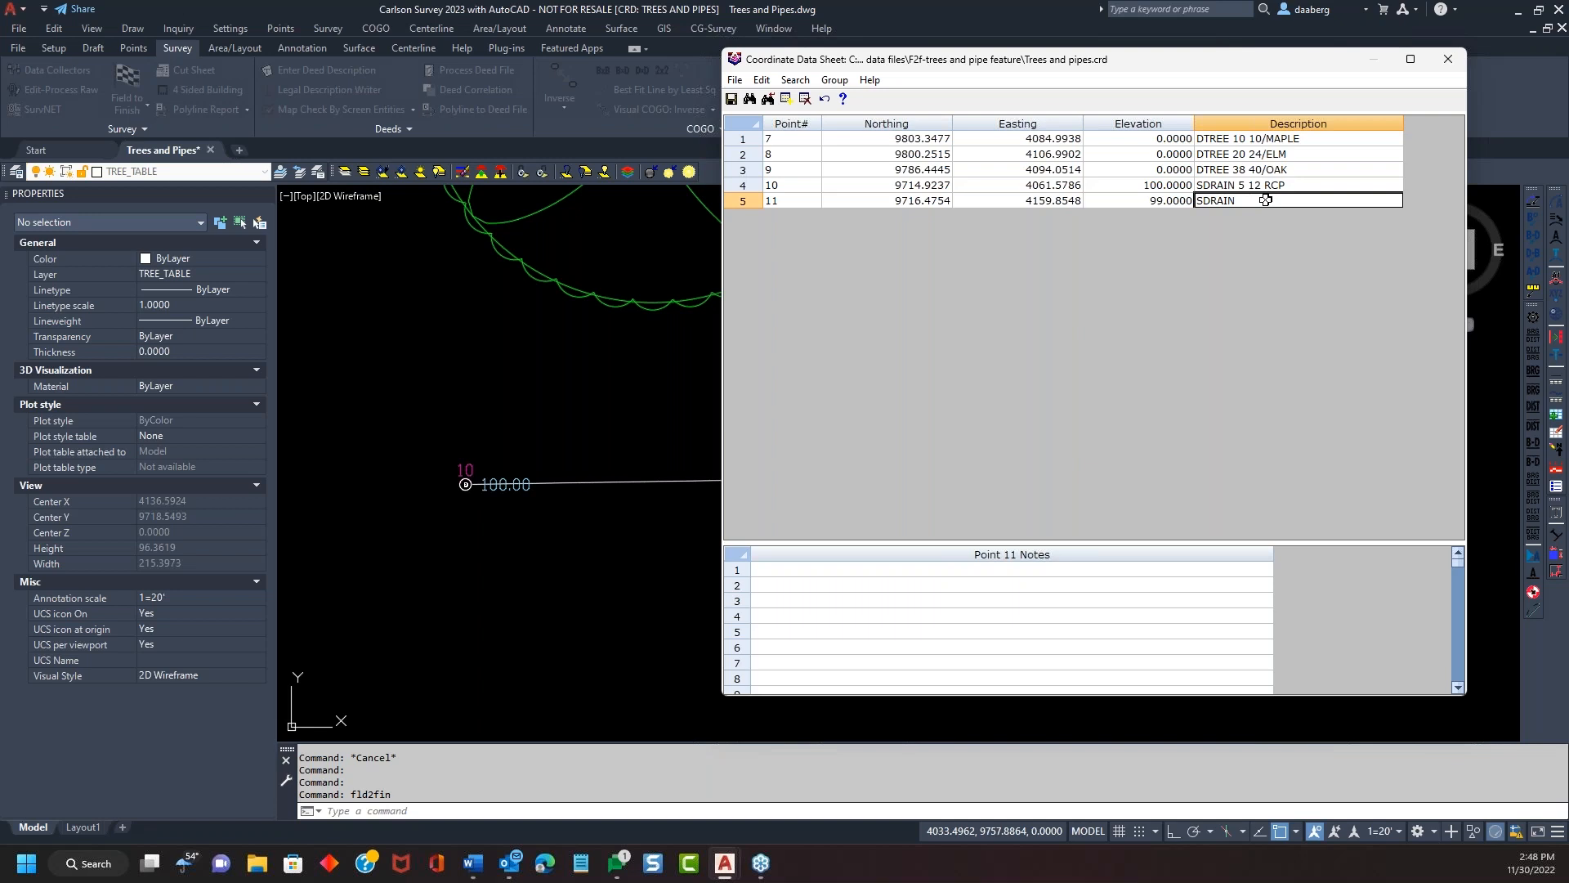
pyautogui.click(732, 99)
pyautogui.click(1125, 407)
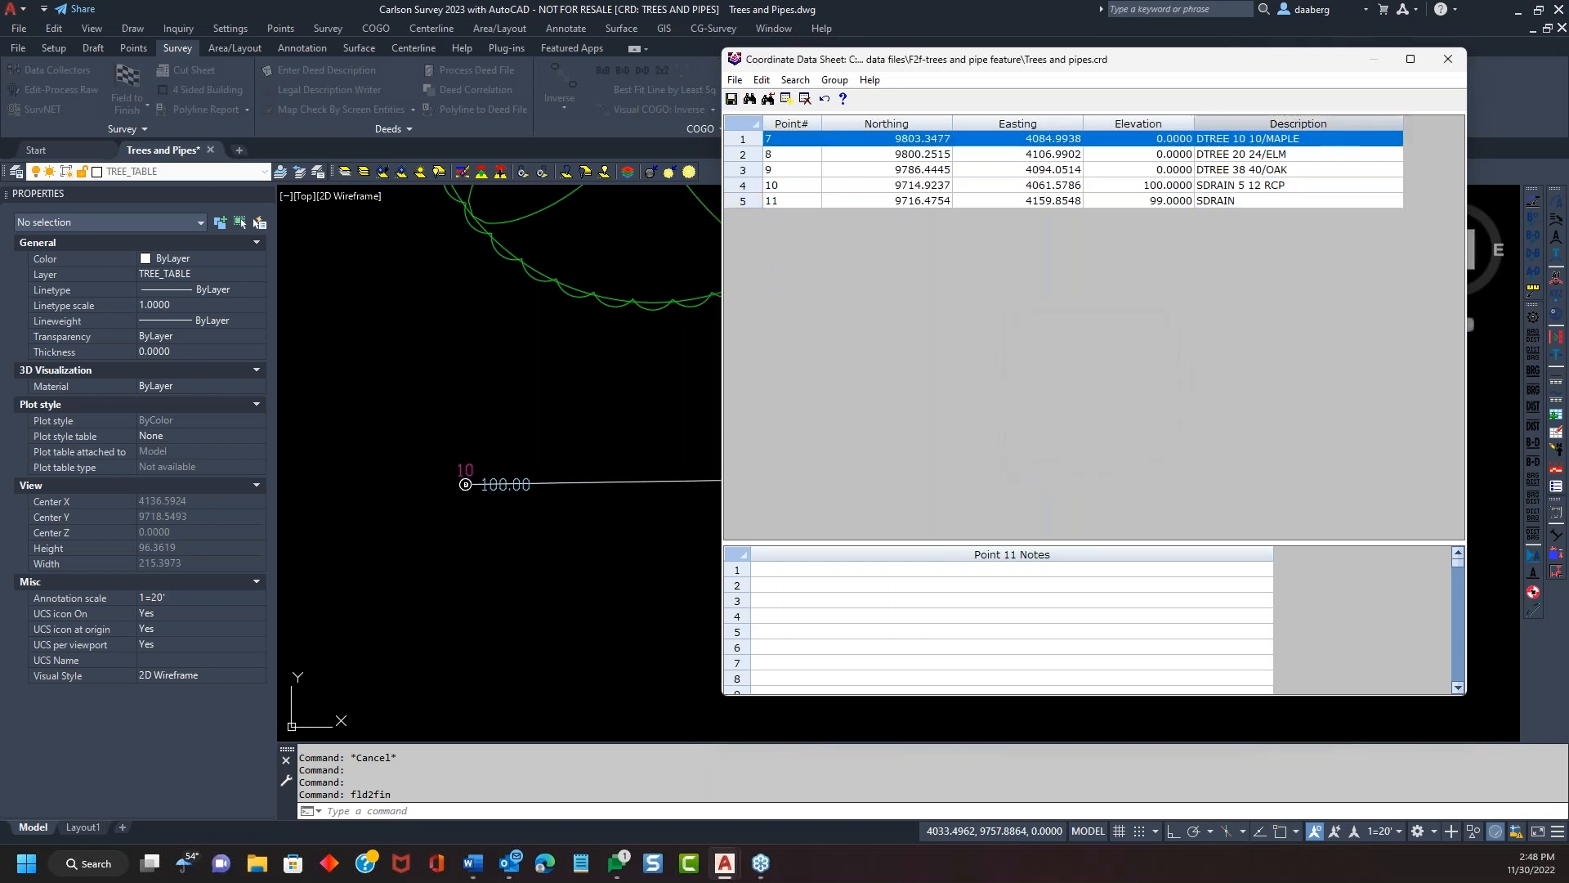
pyautogui.click(1448, 60)
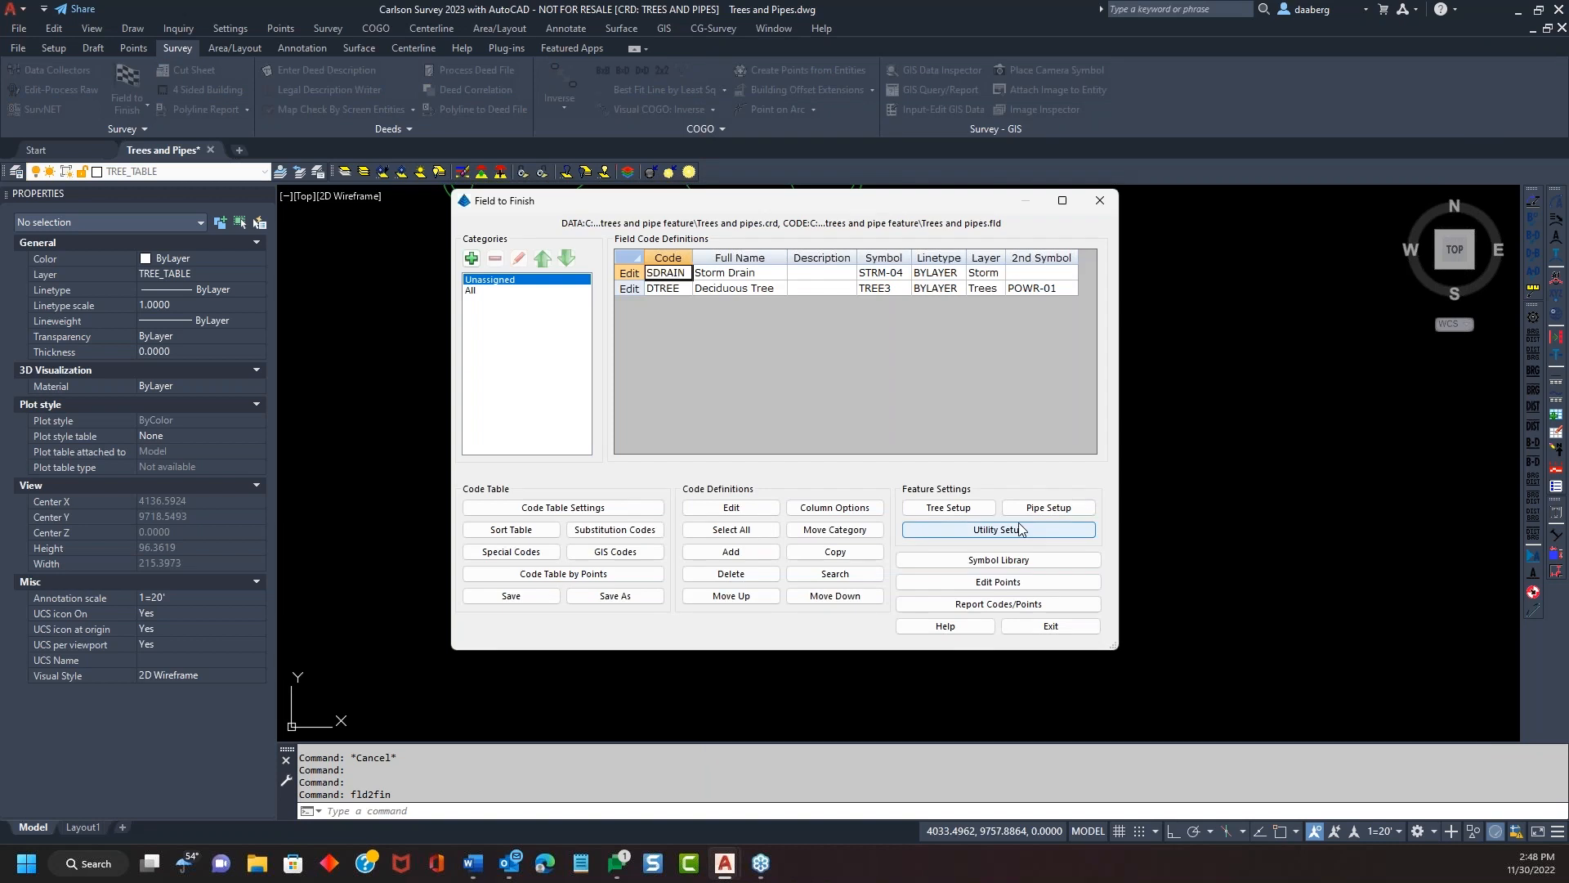
# Step: Check the pipe size suffix and the SDRAIN pipe label settings, then close the pipe survey settings
pyautogui.click(1047, 507)
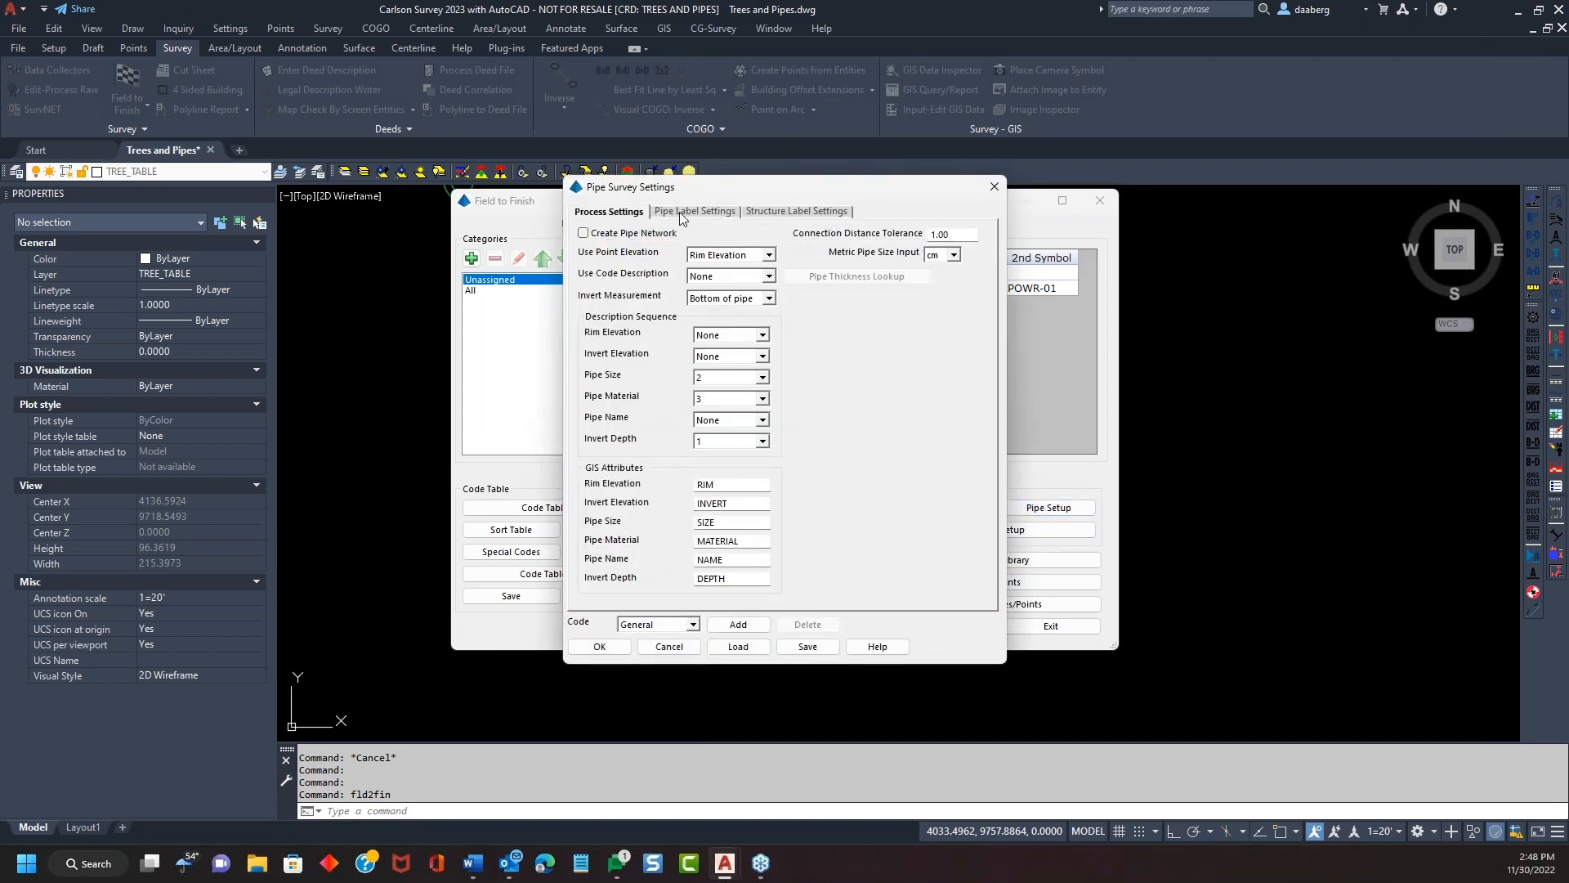
pyautogui.click(681, 212)
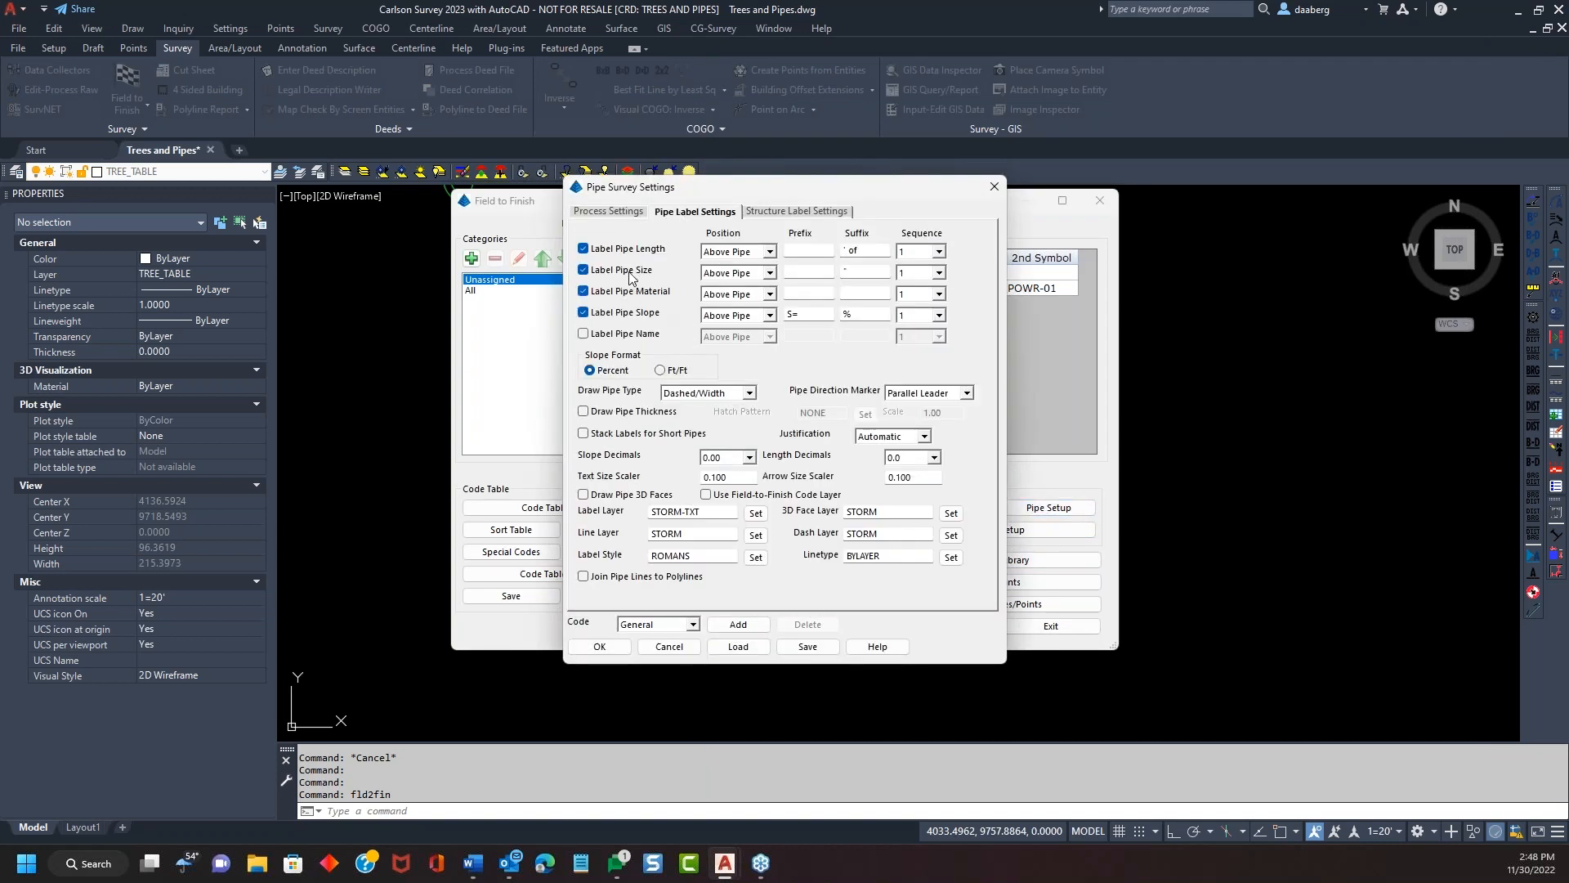
pyautogui.click(862, 271)
pyautogui.click(695, 621)
pyautogui.click(658, 646)
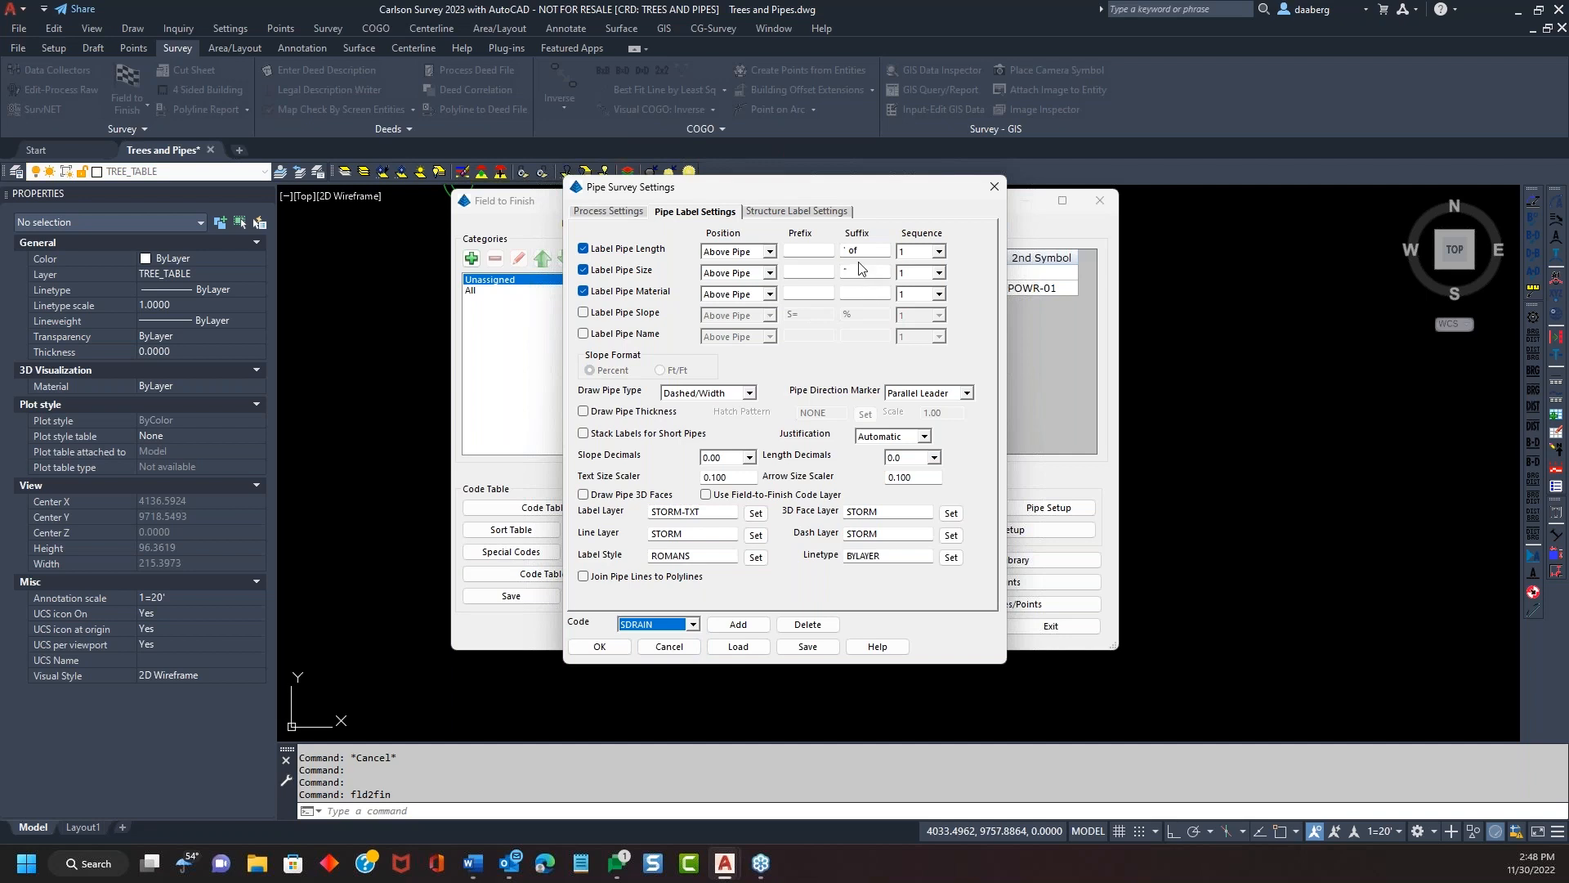
pyautogui.click(600, 646)
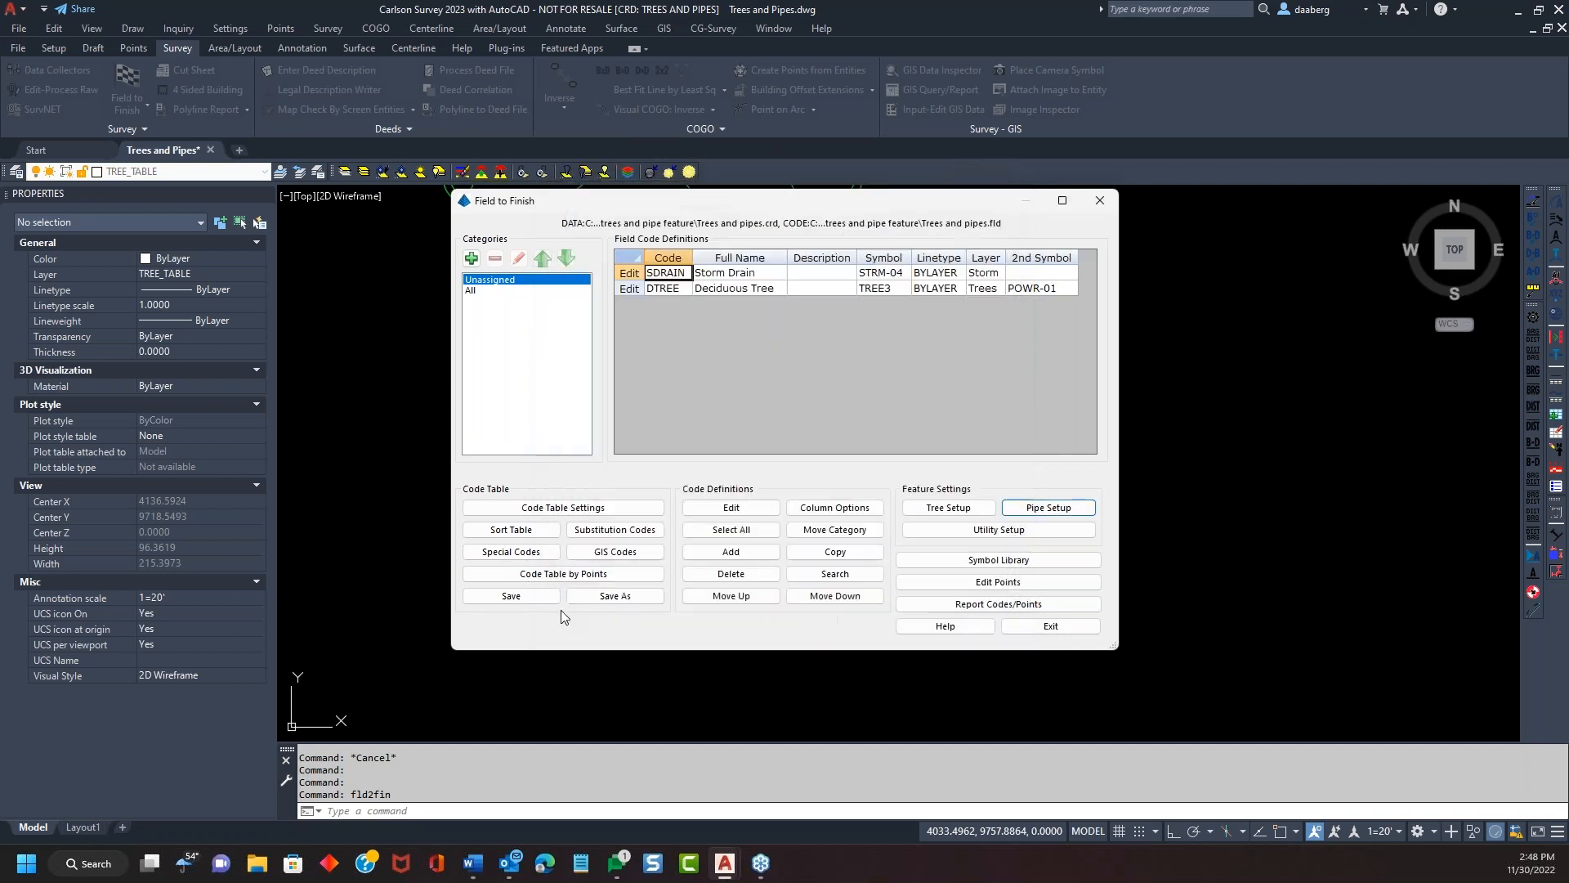
# Step: Save the changed code definitions, redraw points 10-11 with Field to Finish and inspect the labelled pipe
pyautogui.click(1030, 630)
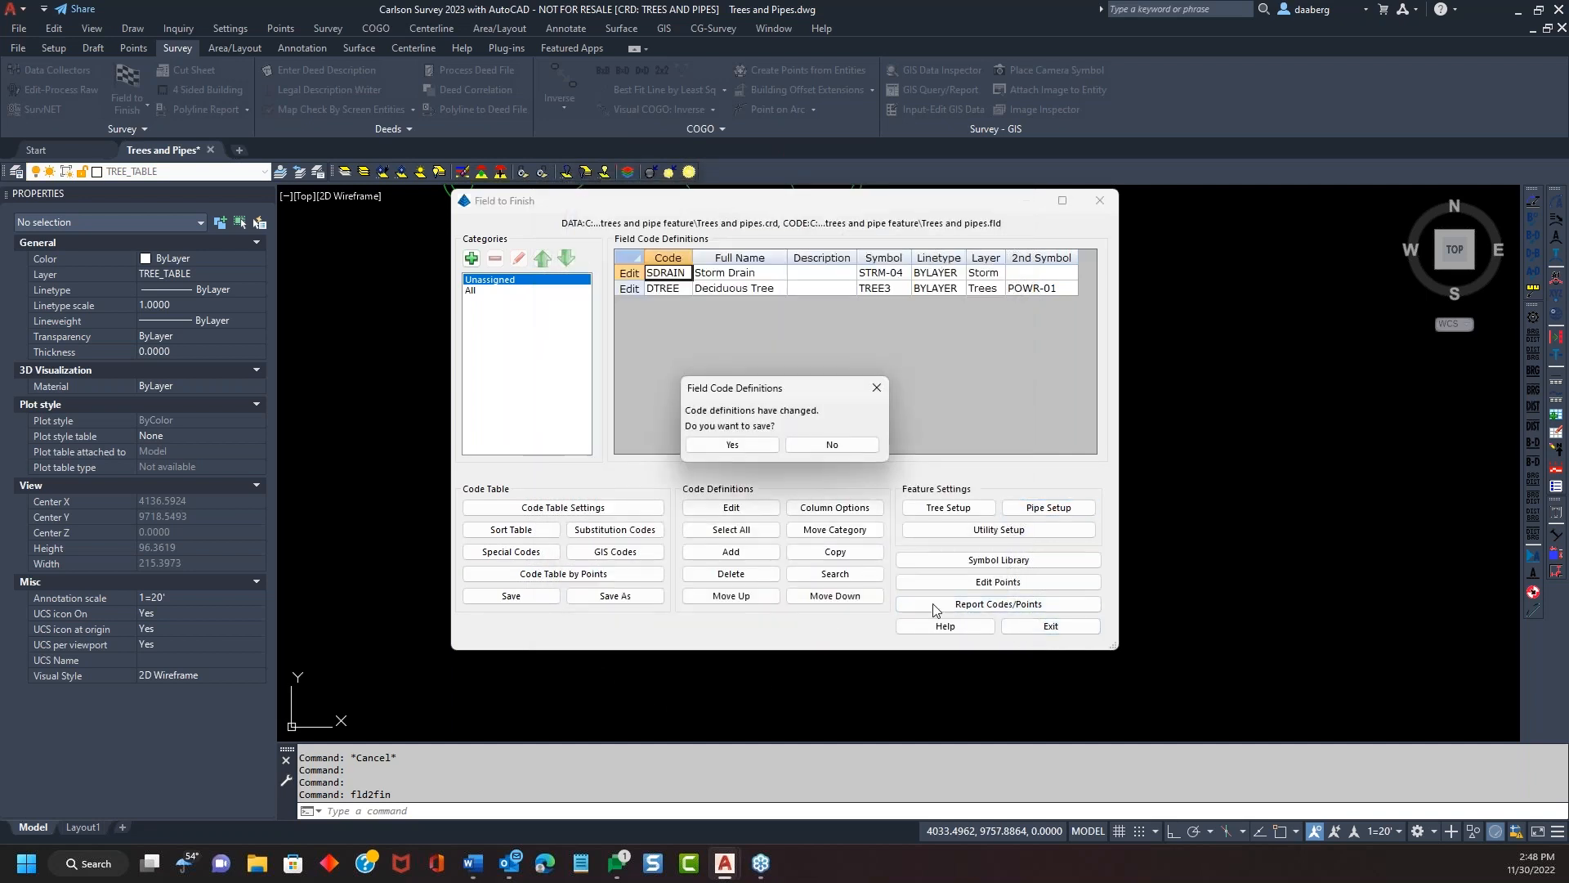
pyautogui.click(751, 452)
pyautogui.moveTo(801, 262); pyautogui.dragTo(1123, 141)
pyautogui.click(940, 466)
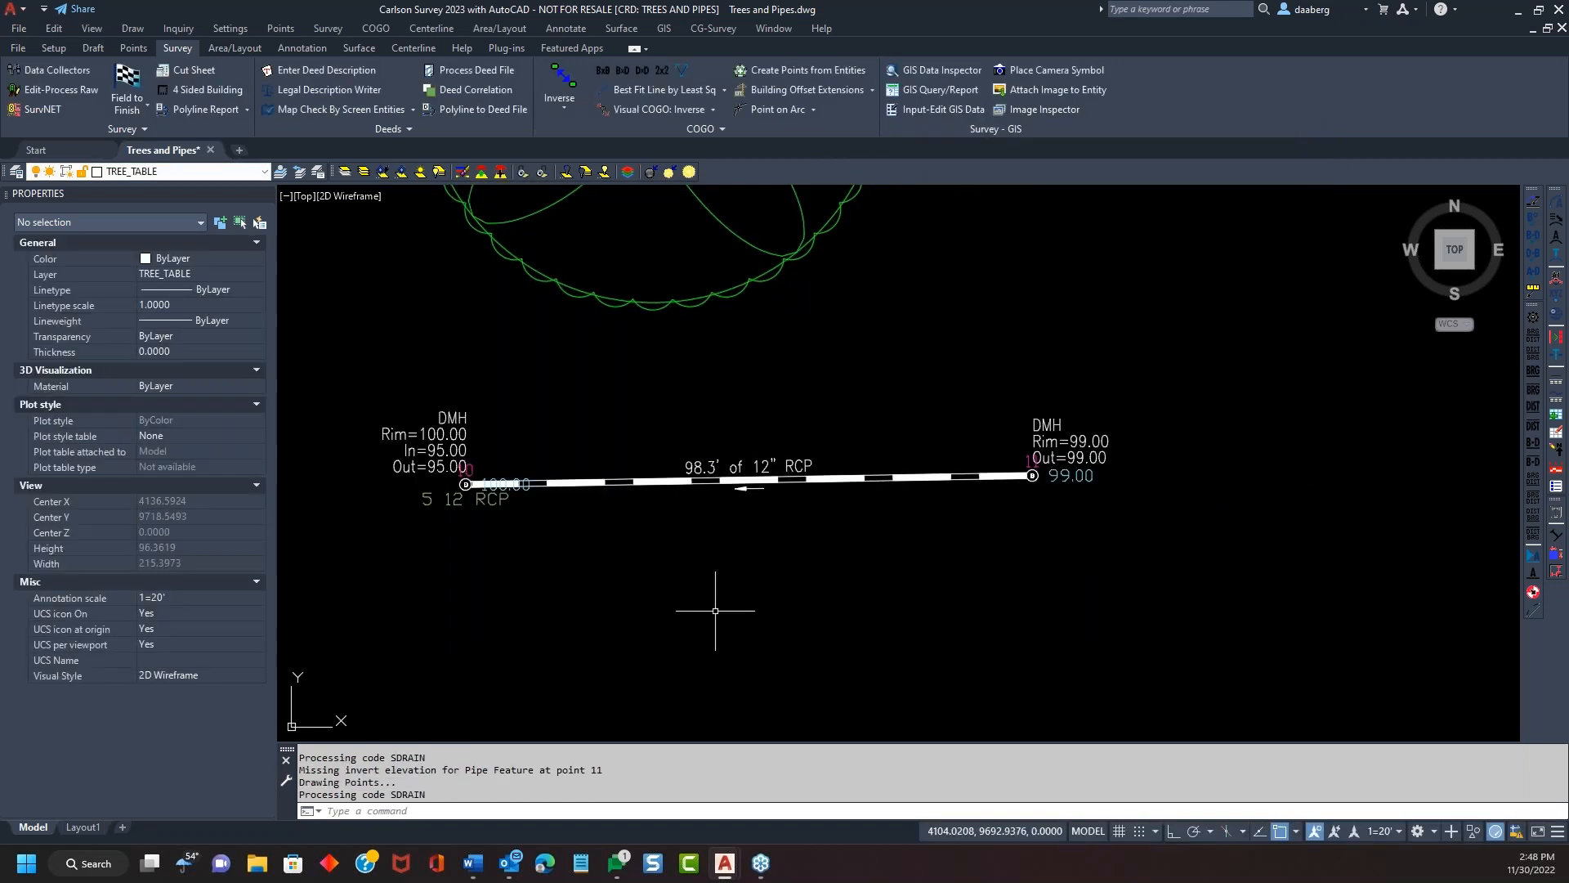
pyautogui.scroll(4, 507, 554)
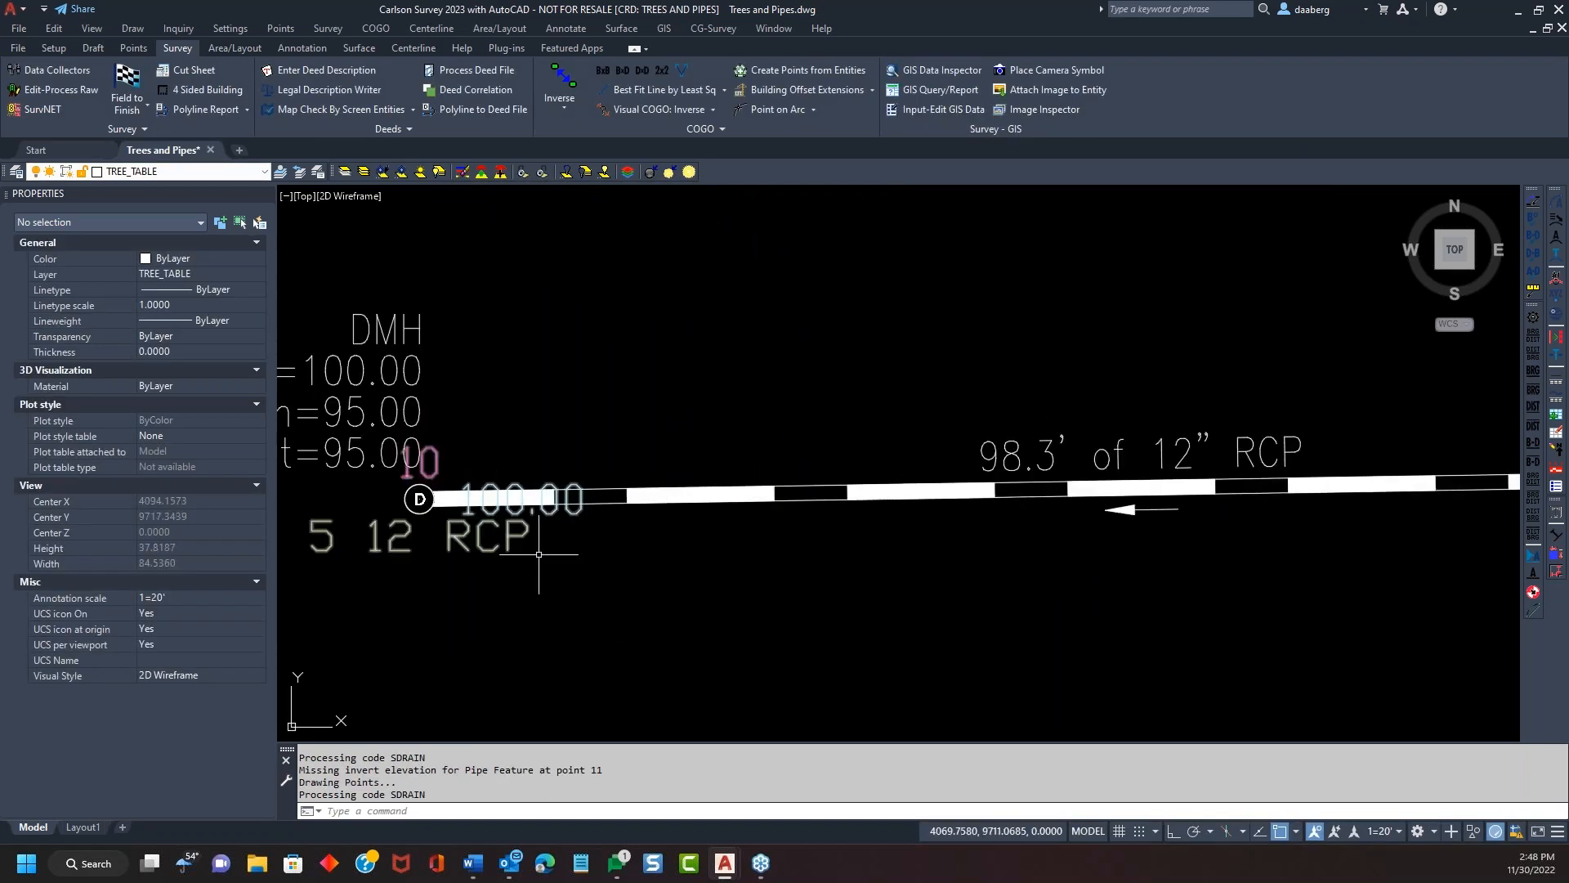
pyautogui.scroll(-2, 556, 548)
# Step: Reopen SDRAIN's pipe label settings, review the draw pipe types, keep Dashed/Width and accept the settings
pyautogui.press('Return')
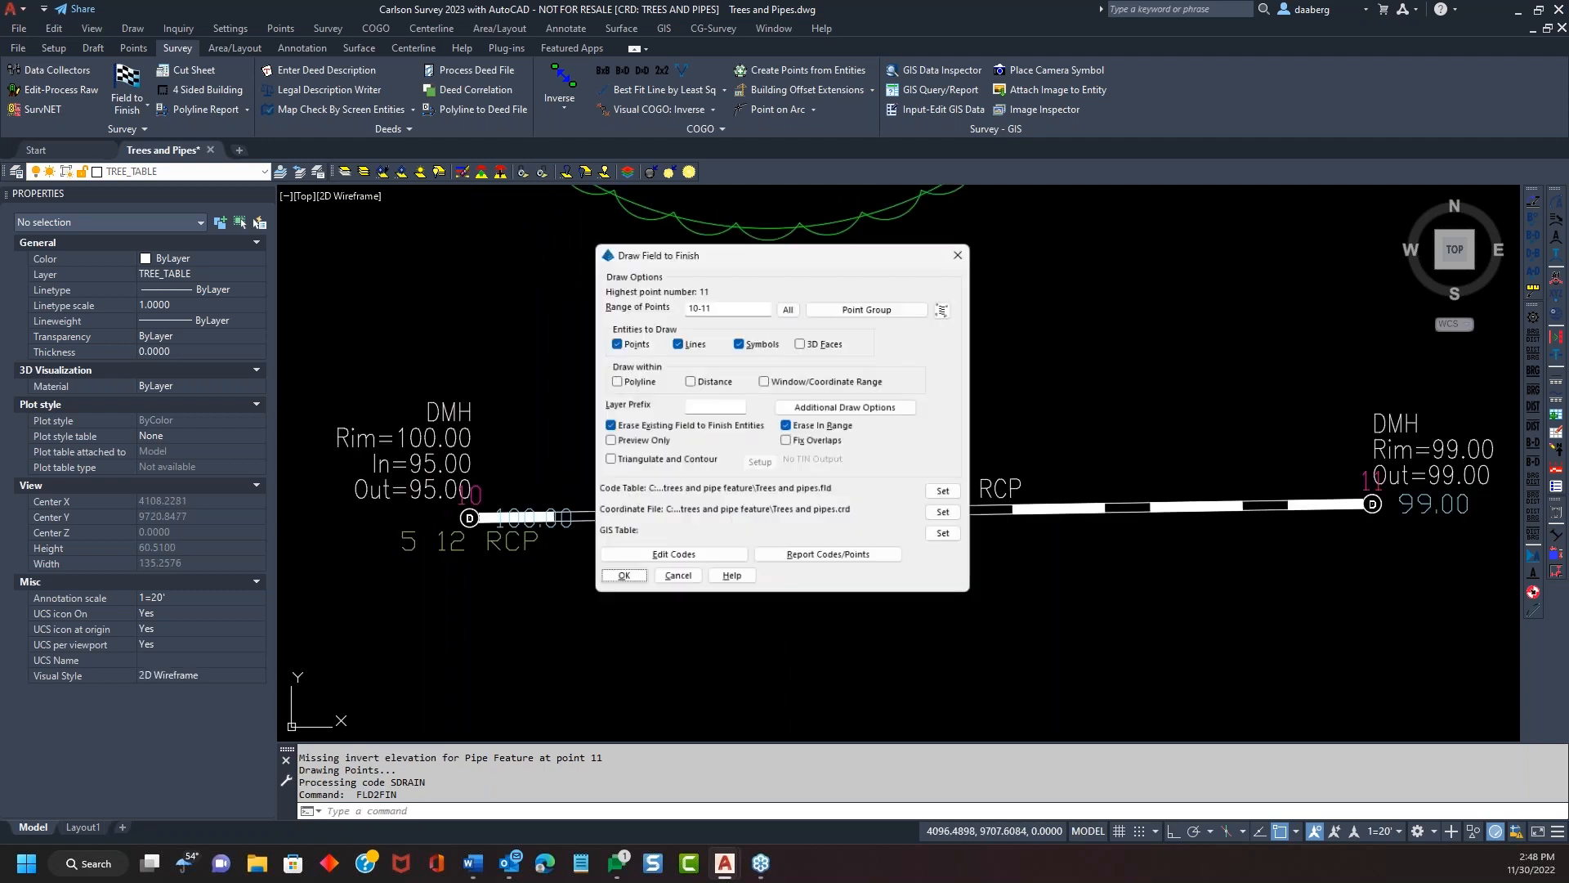
pyautogui.click(730, 562)
pyautogui.click(1051, 507)
pyautogui.click(670, 624)
pyautogui.click(670, 649)
pyautogui.click(698, 211)
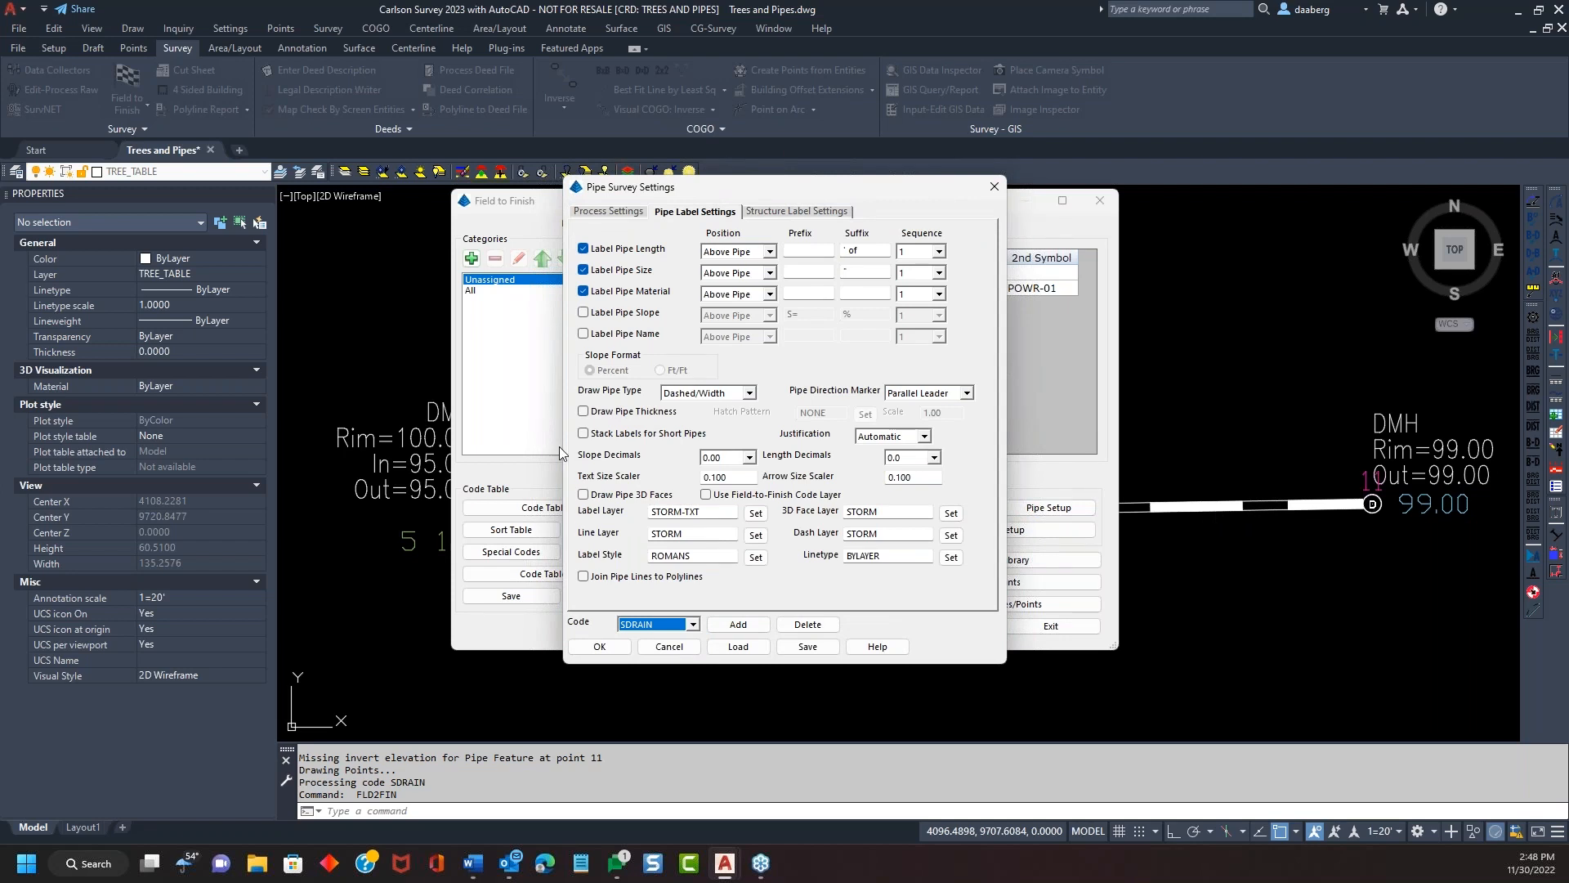
pyautogui.click(748, 393)
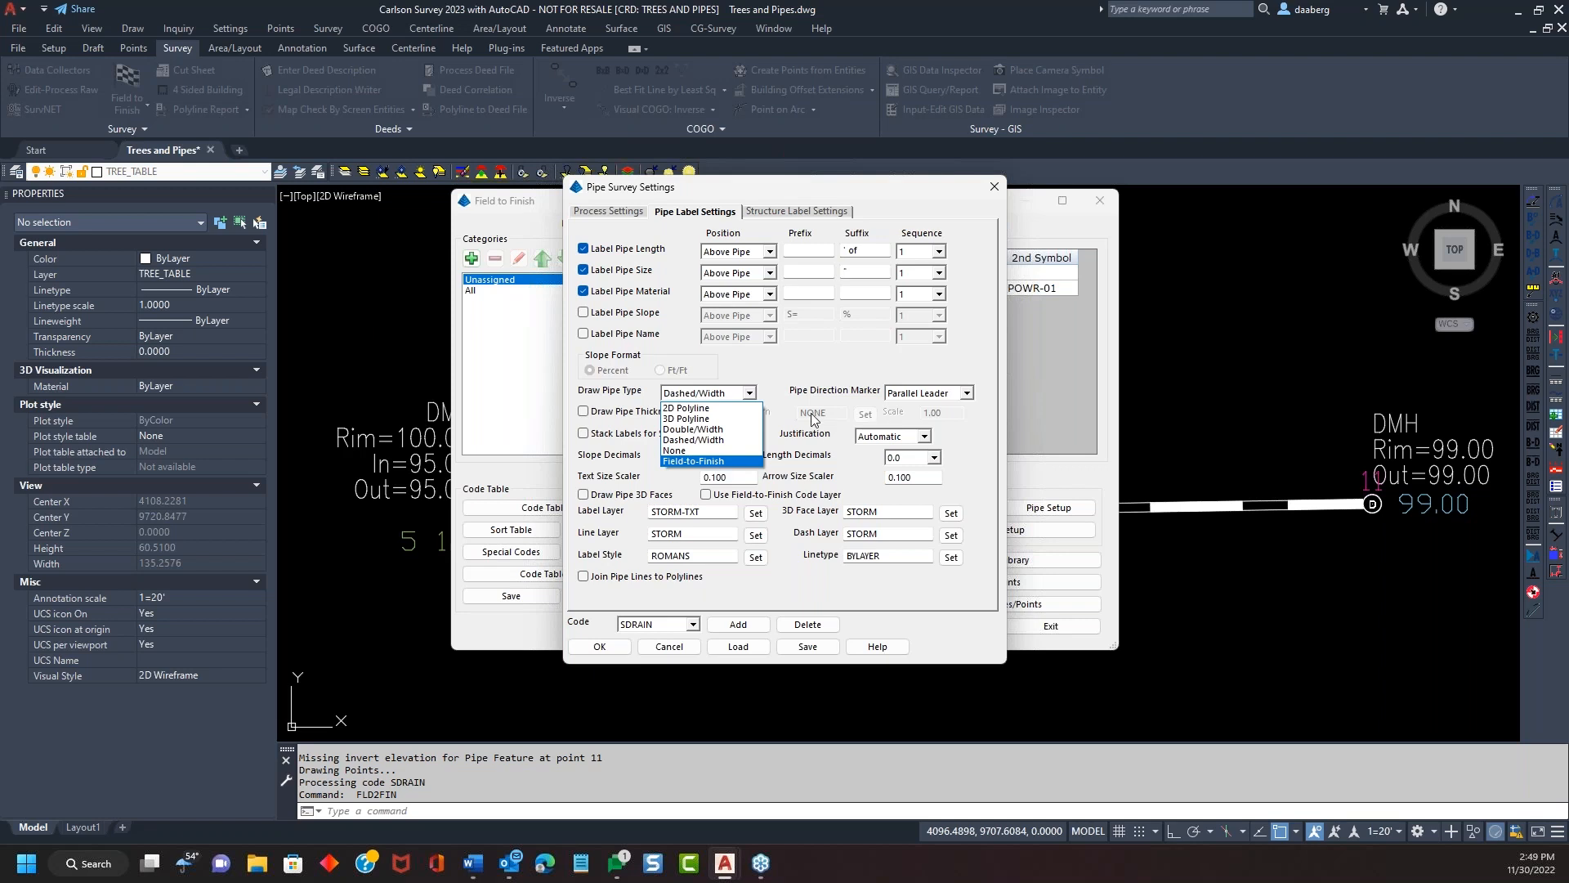
pyautogui.click(727, 441)
pyautogui.click(599, 647)
pyautogui.moveTo(842, 197); pyautogui.dragTo(898, 67)
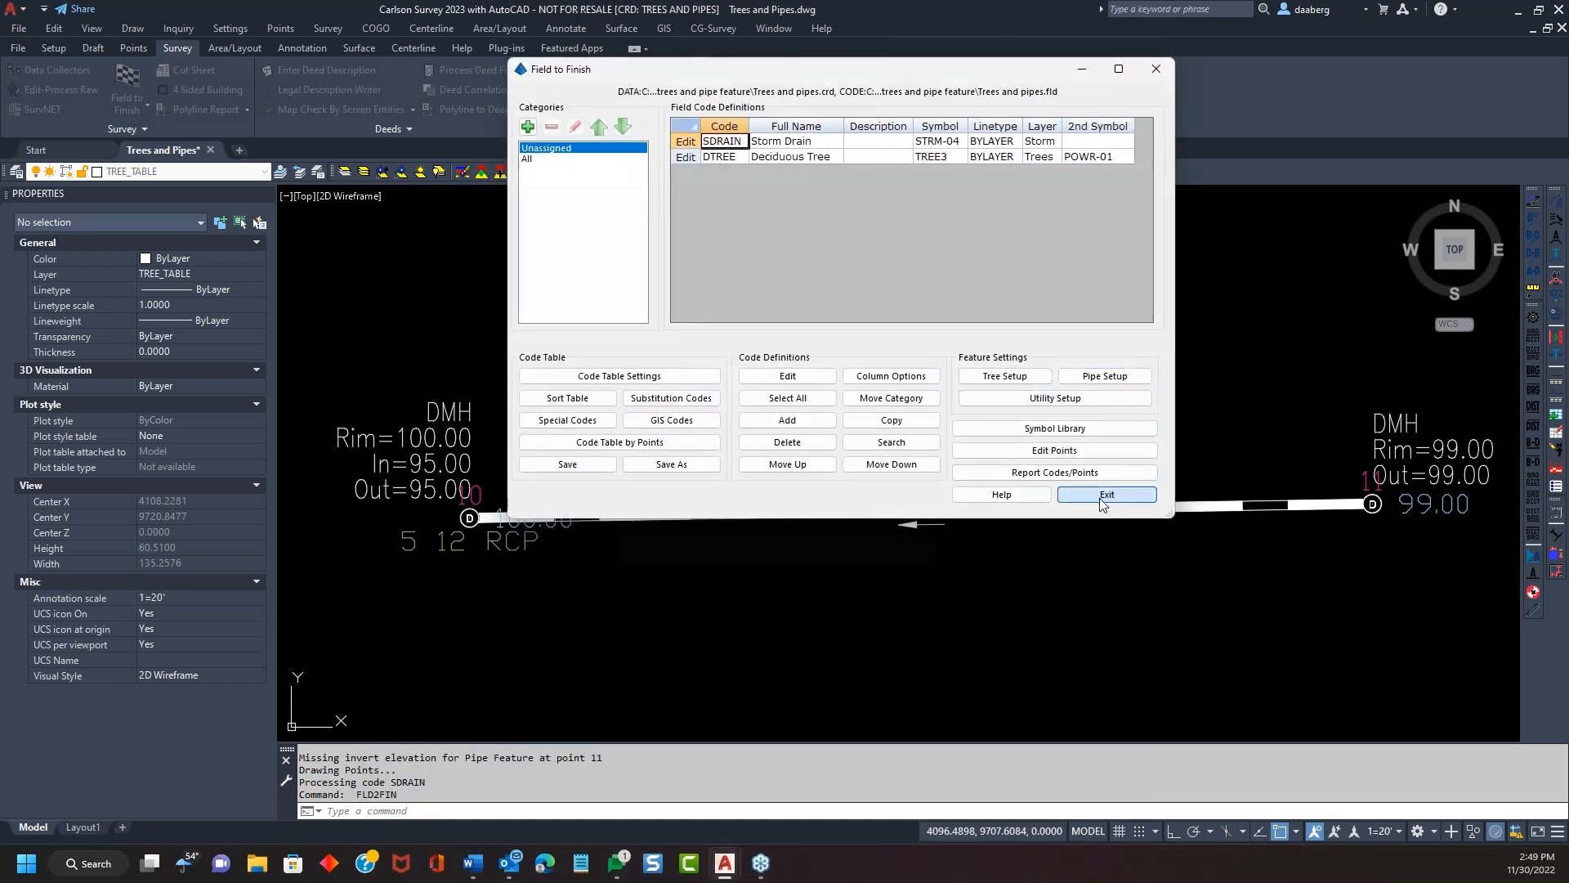
# Step: Leave the code definitions, set point 11's CRD file description to SDRAIN 5 and redraw points 10-11 with Field to Finish
pyautogui.click(1107, 495)
pyautogui.click(675, 587)
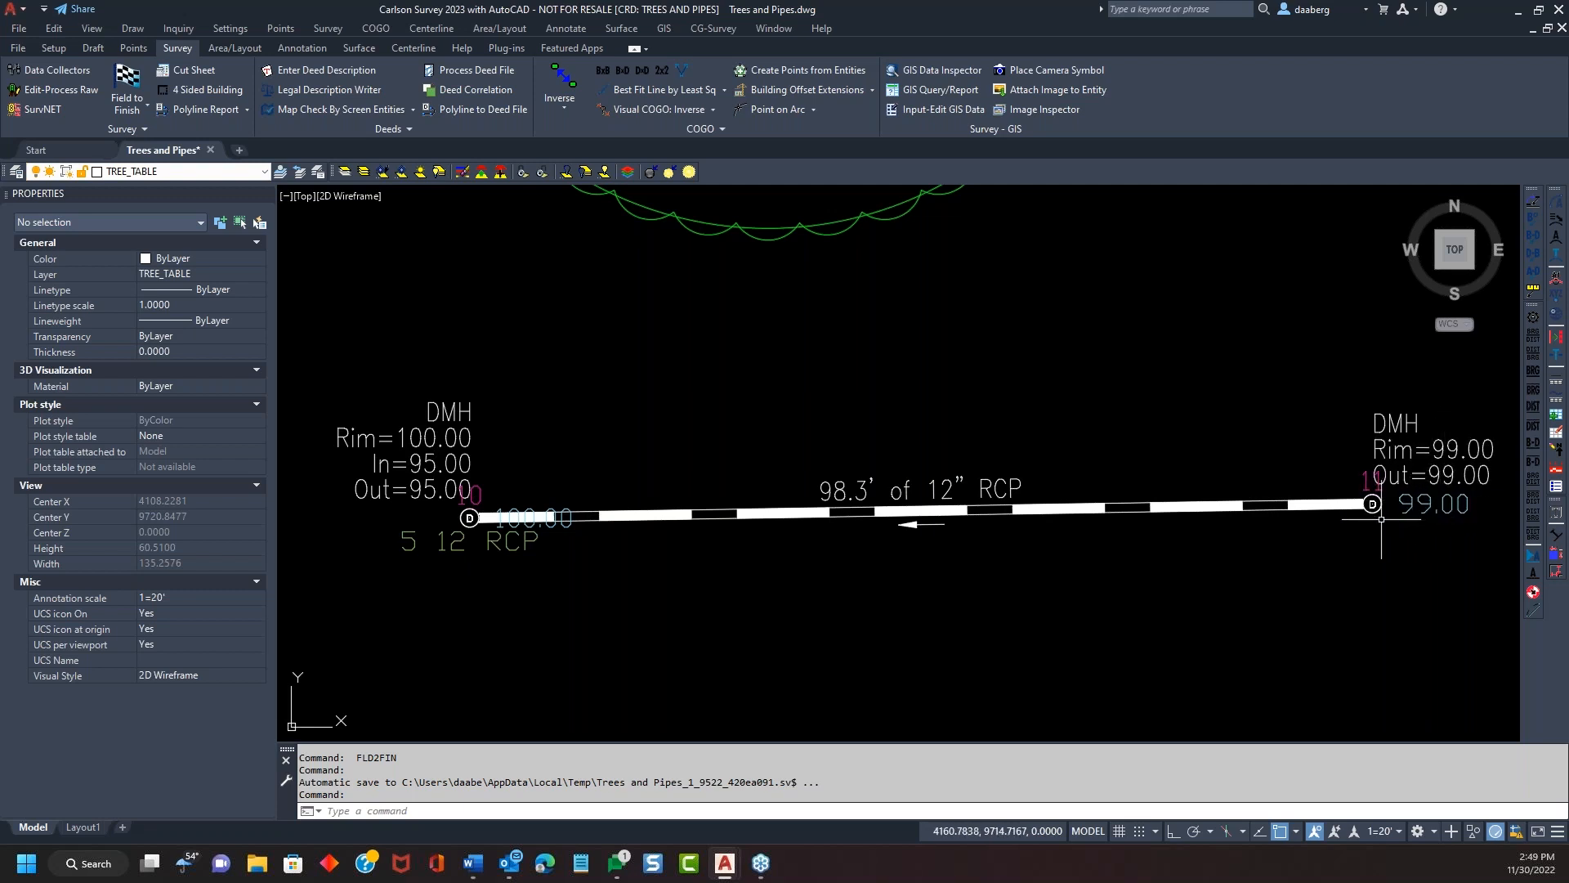
pyautogui.doubleClick(1367, 489)
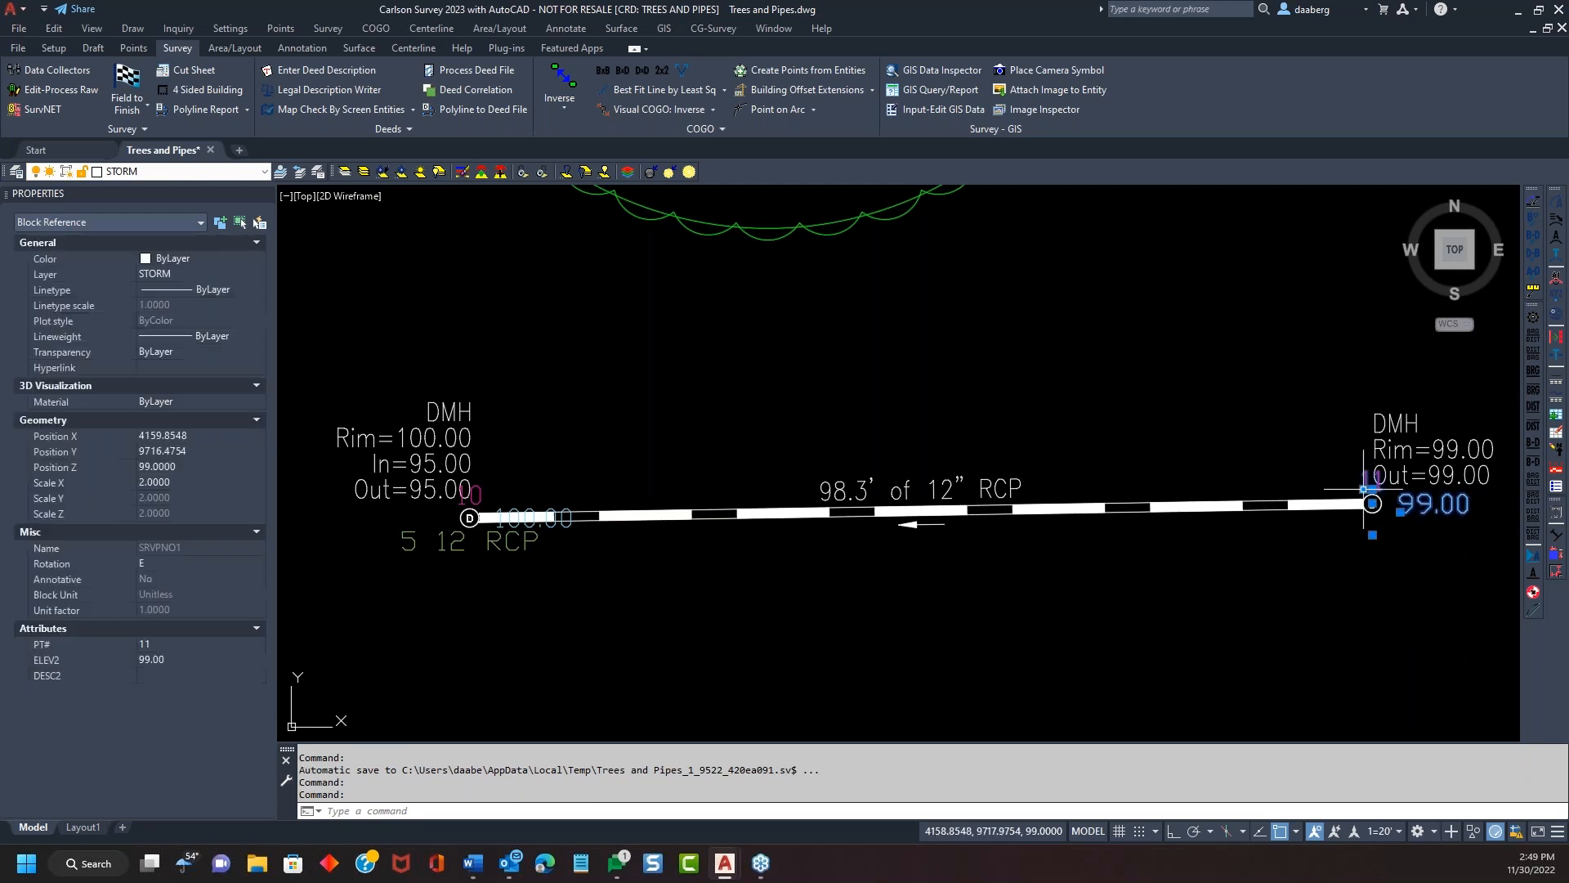
pyautogui.click(408, 171)
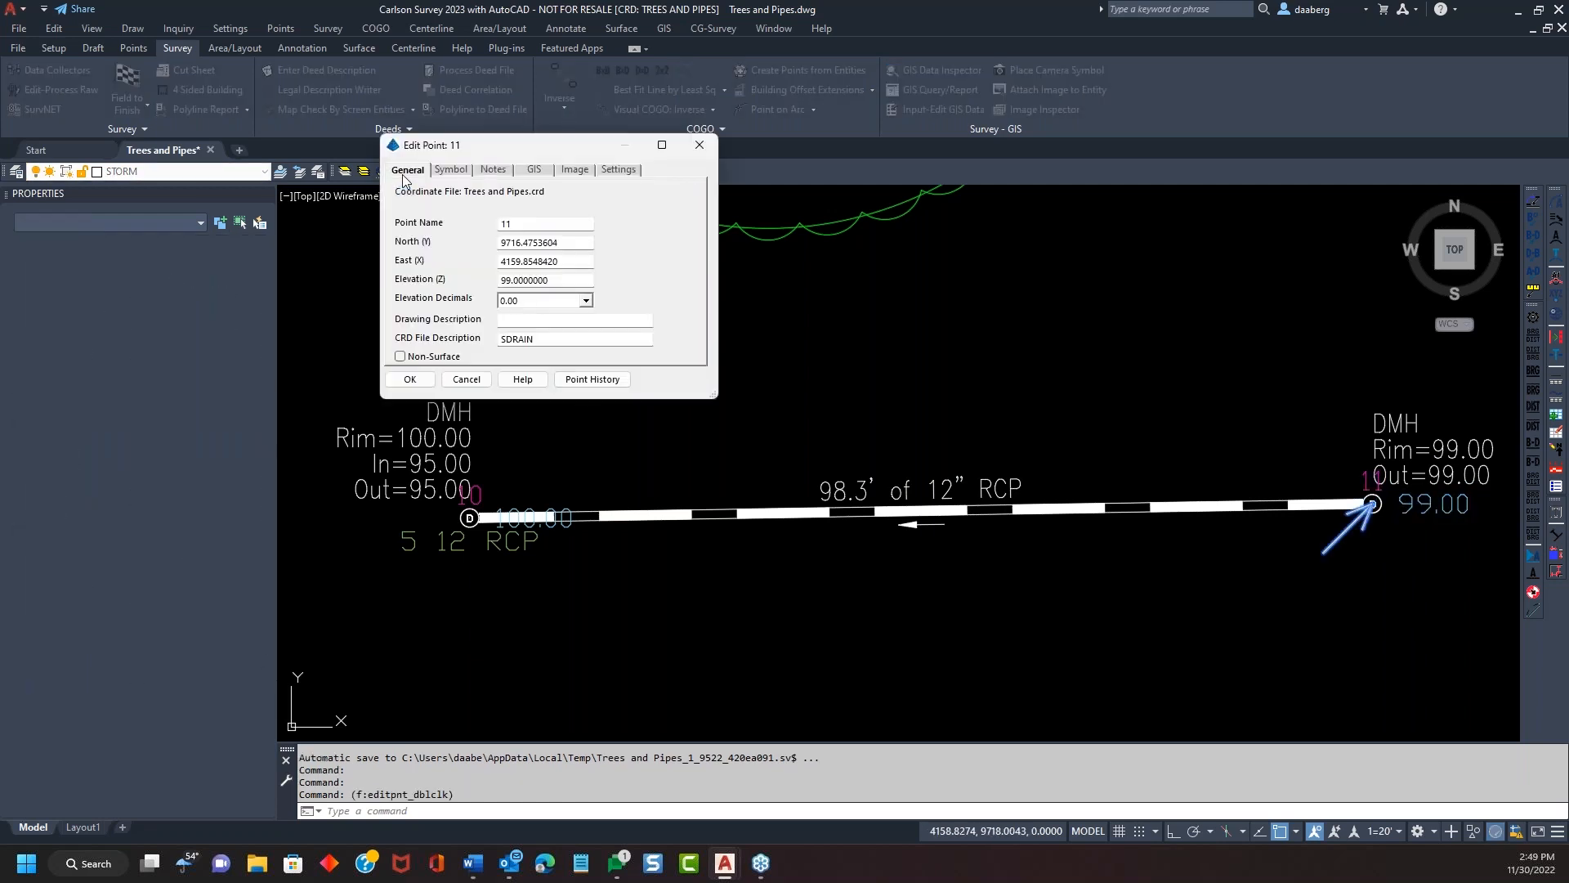
pyautogui.click(554, 339)
pyautogui.click(418, 380)
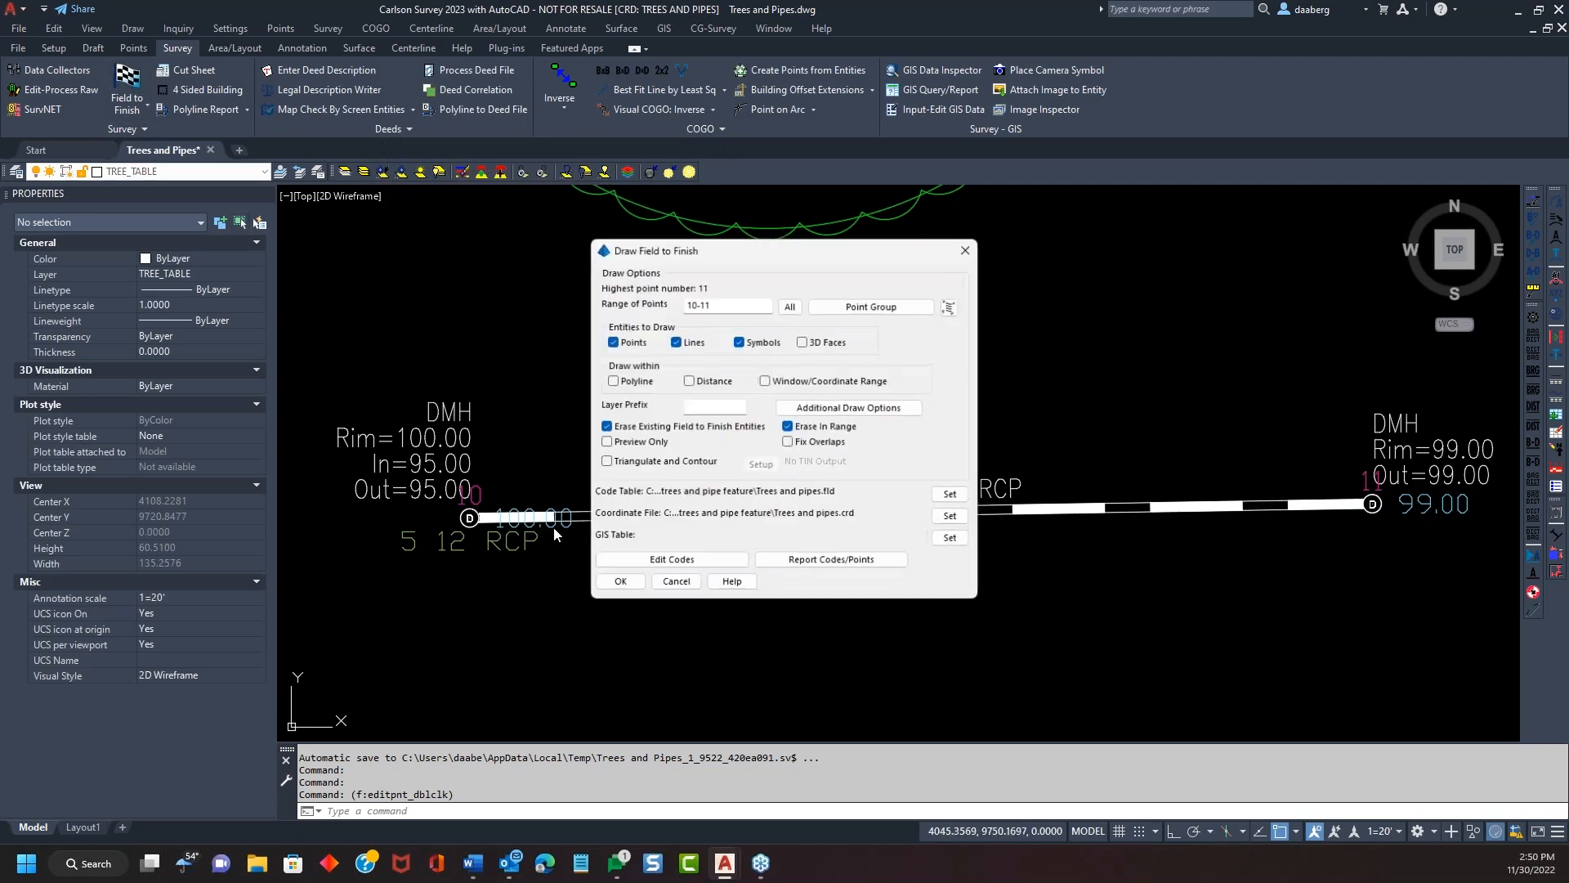
pyautogui.click(611, 589)
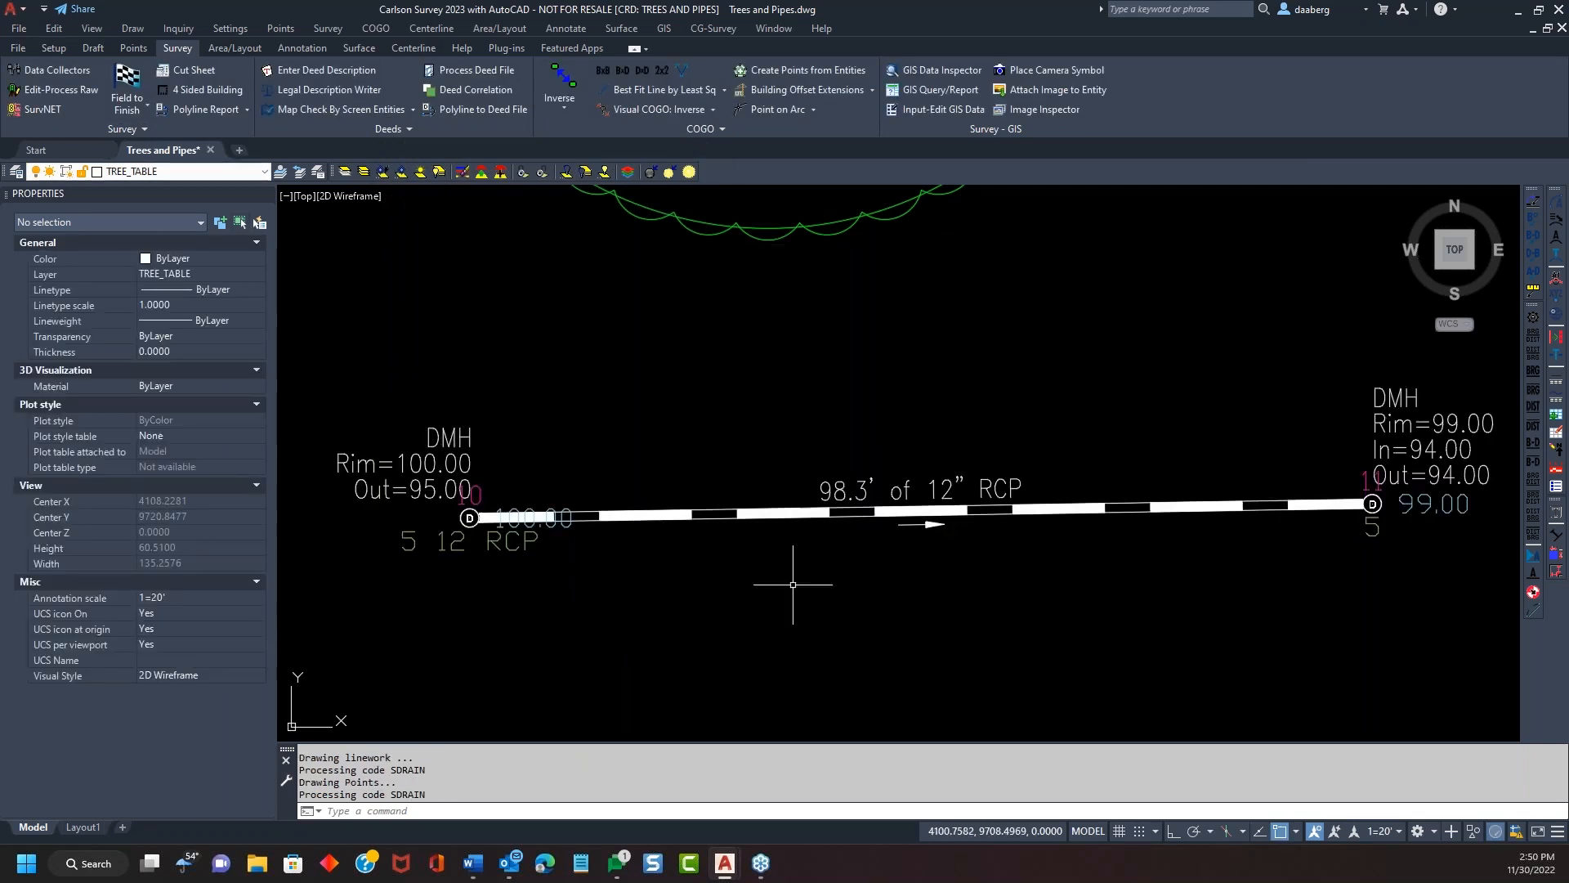
# Step: Examine the redrawn pipe's flow arrow and the rim and invert labels at both manholes
pyautogui.moveTo(1269, 565); pyautogui.dragTo(1182, 540, button='middle')
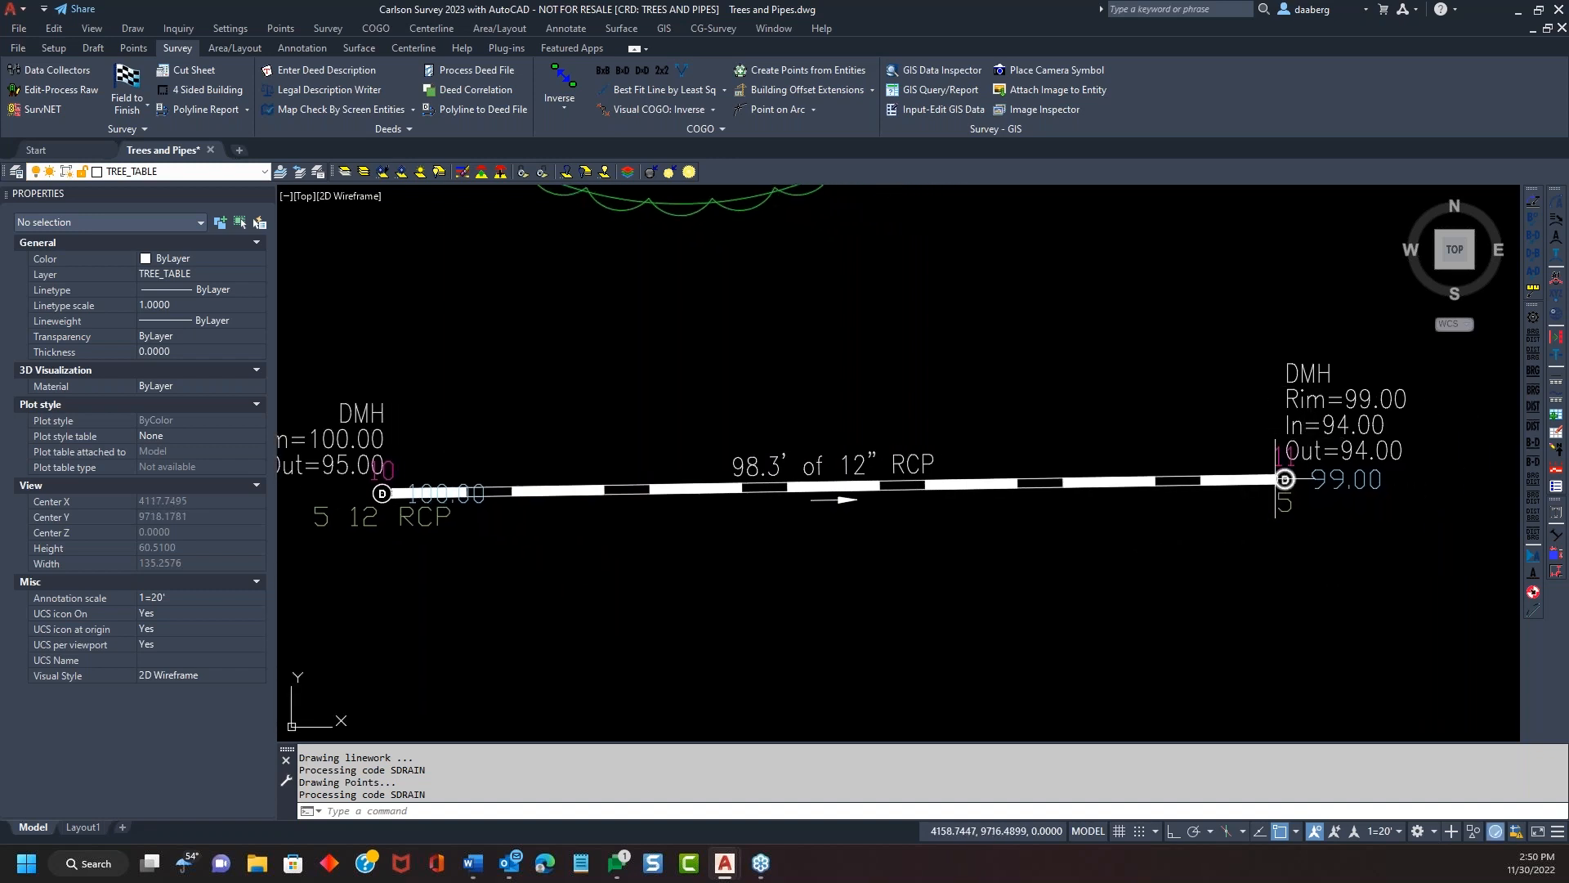
pyautogui.scroll(-2, 922, 542)
pyautogui.scroll(2, 1136, 503)
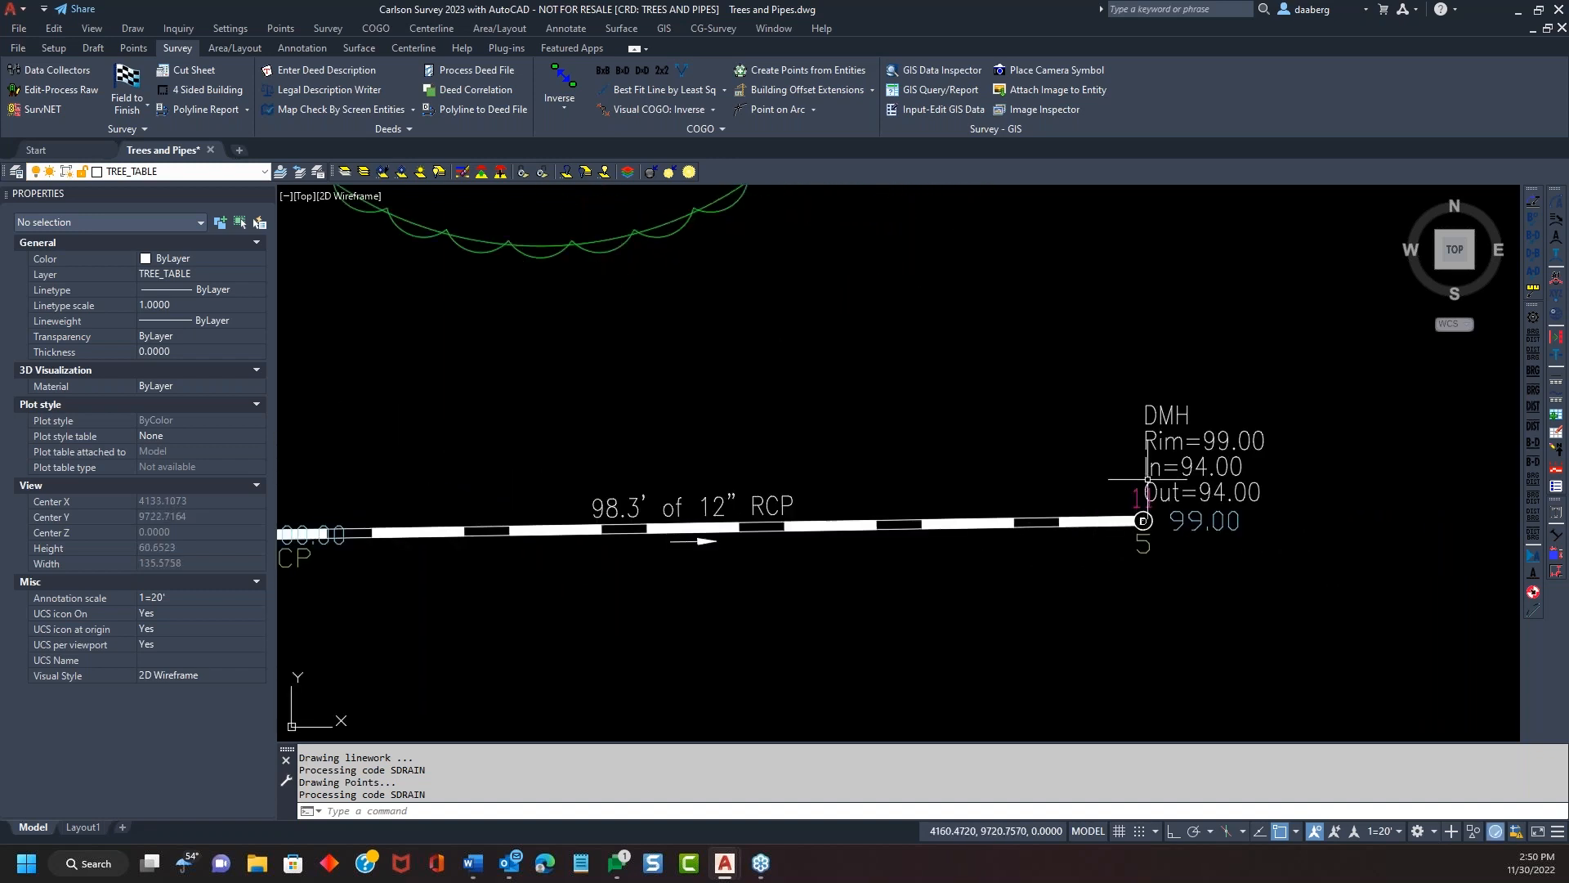
pyautogui.scroll(2, 716, 599)
pyautogui.scroll(-4, 932, 582)
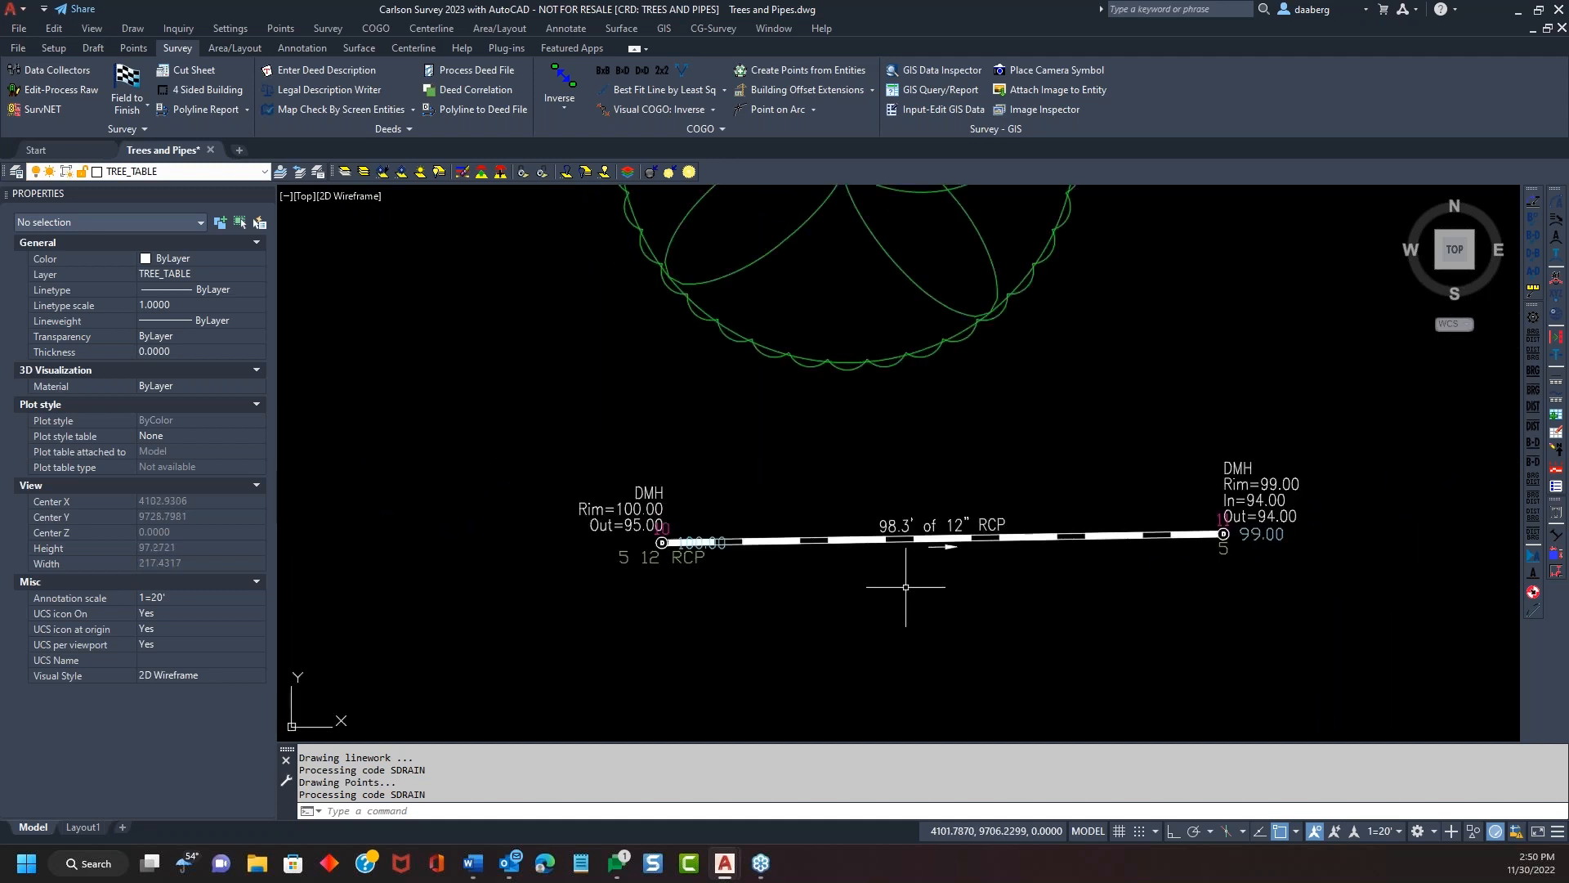
pyautogui.scroll(2, 850, 597)
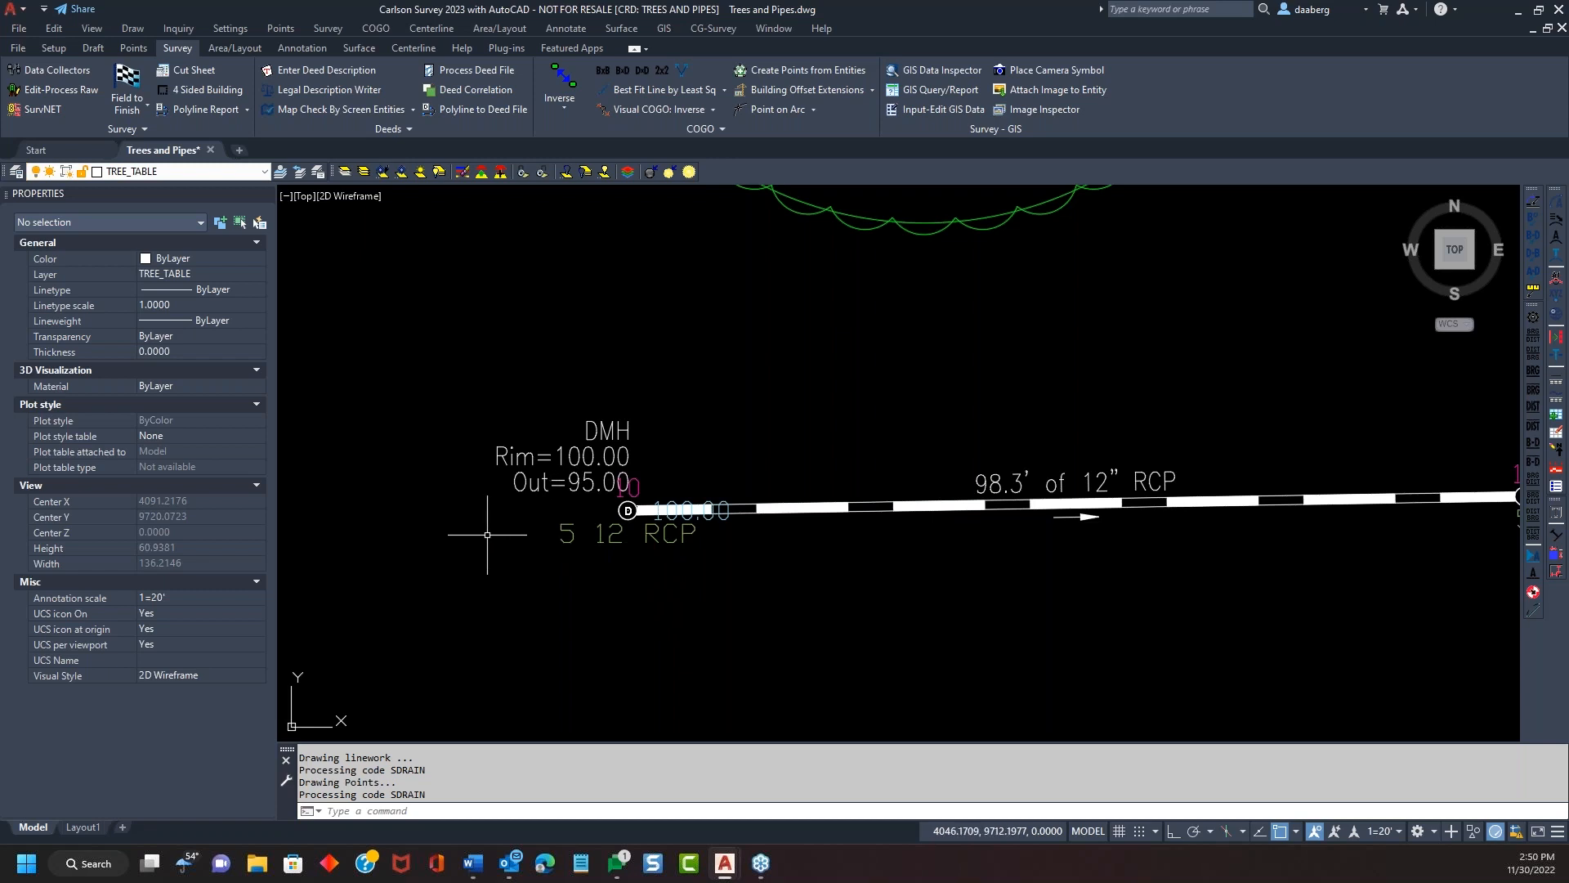
pyautogui.scroll(-2, 487, 534)
pyautogui.moveTo(683, 578); pyautogui.dragTo(494, 545, button='middle')
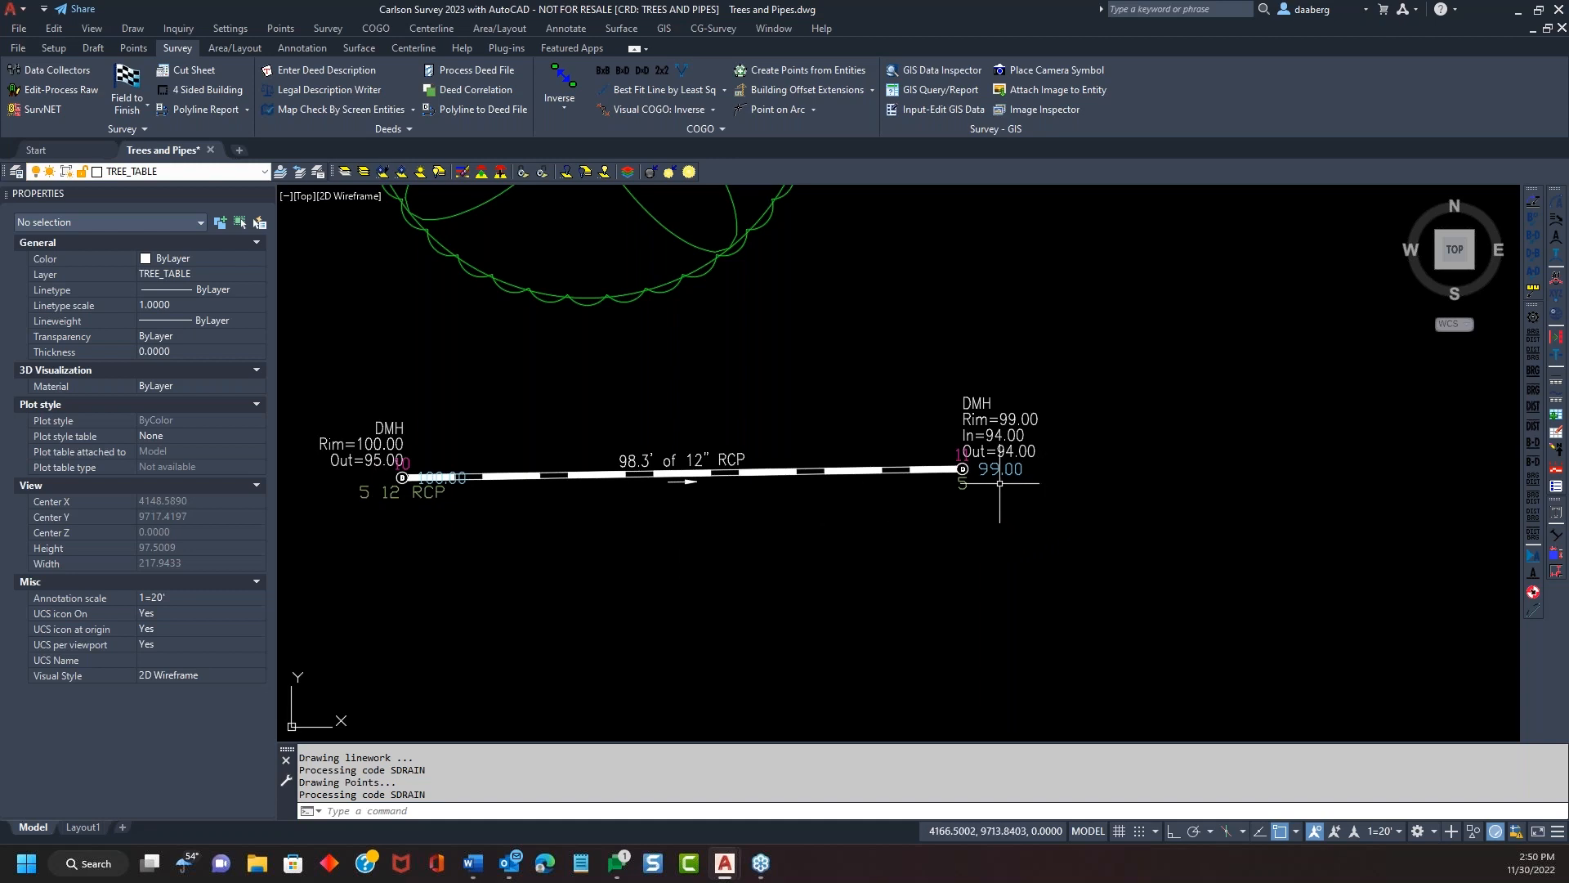
pyautogui.moveTo(745, 550)
pyautogui.mouseDown(button='middle')
pyautogui.moveTo(609, 550)
pyautogui.moveTo(665, 555)
pyautogui.mouseUp(button='middle')
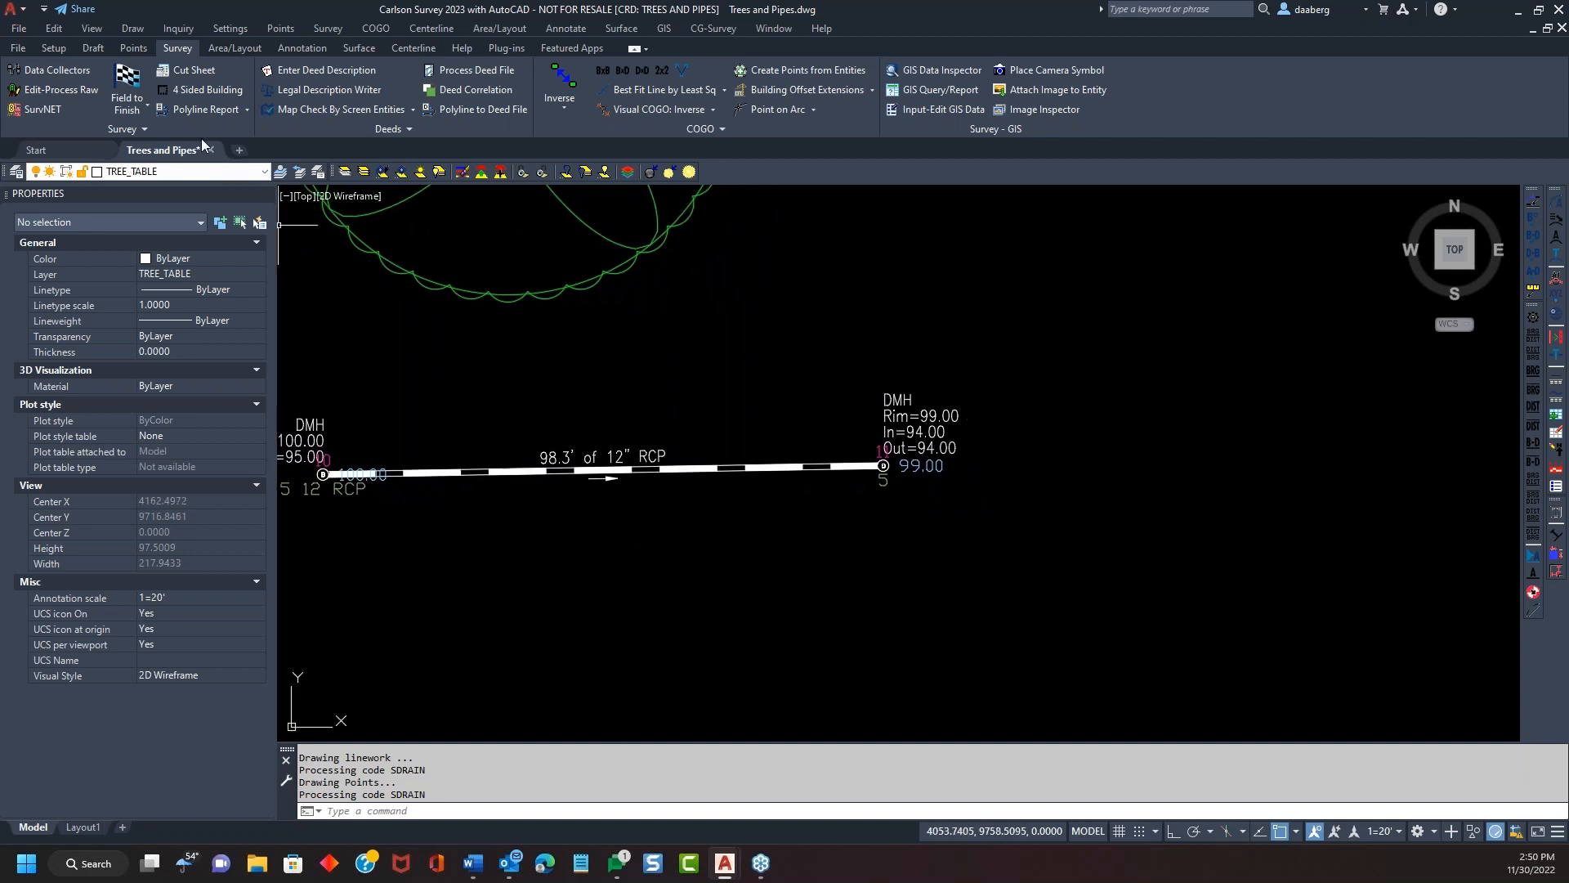
# Step: Create a point to the east of point 11 with elevation 98 and description SDRAIN 5, ending the point command
pyautogui.click(133, 48)
pyautogui.click(161, 86)
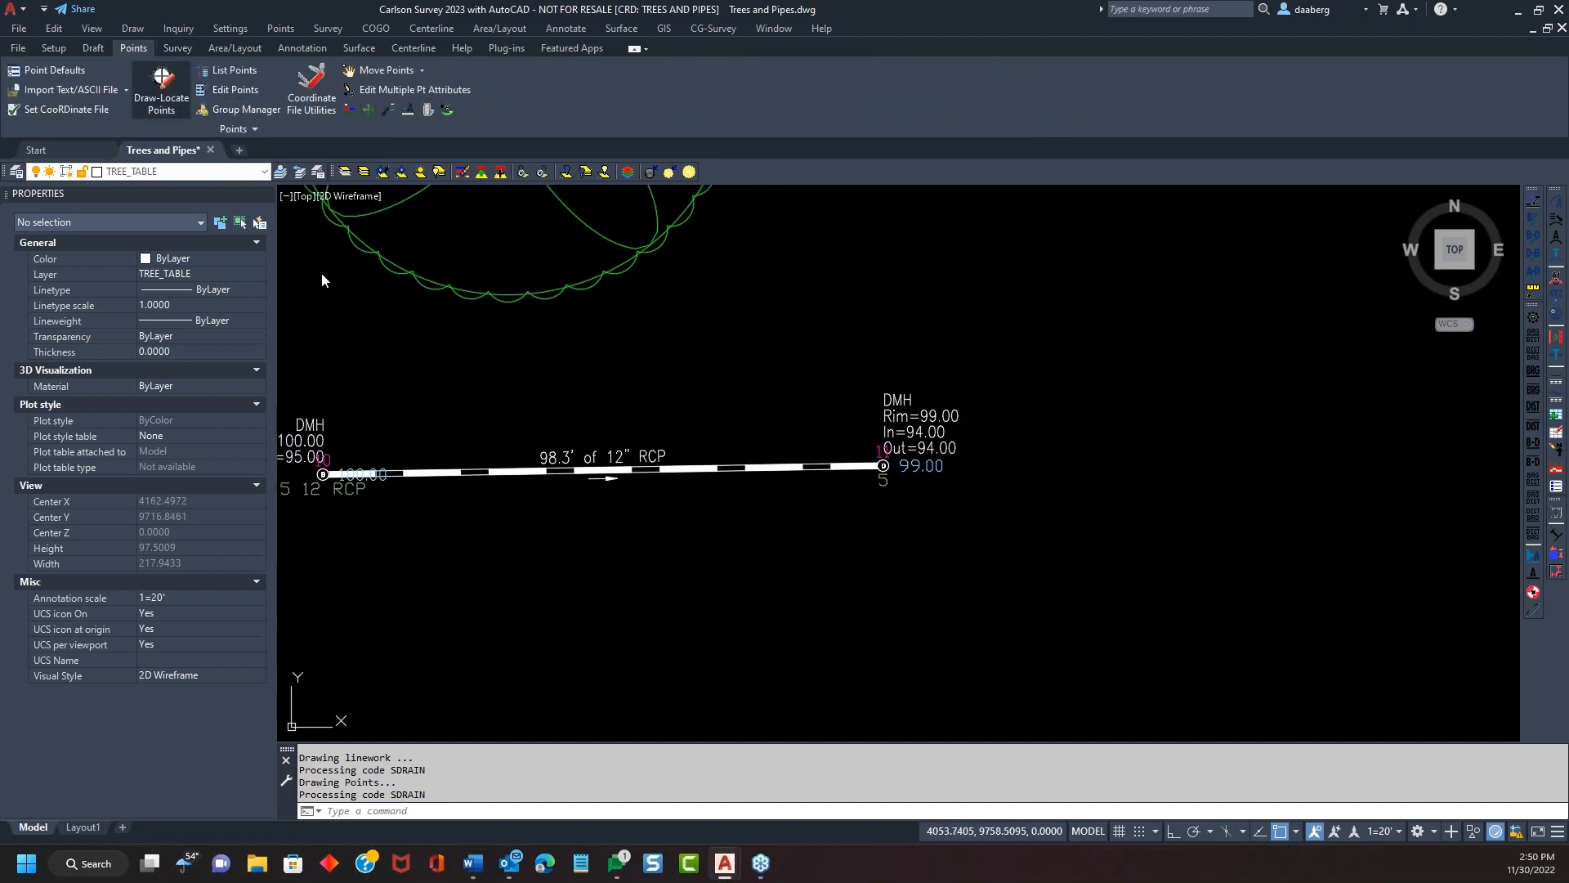
pyautogui.click(768, 626)
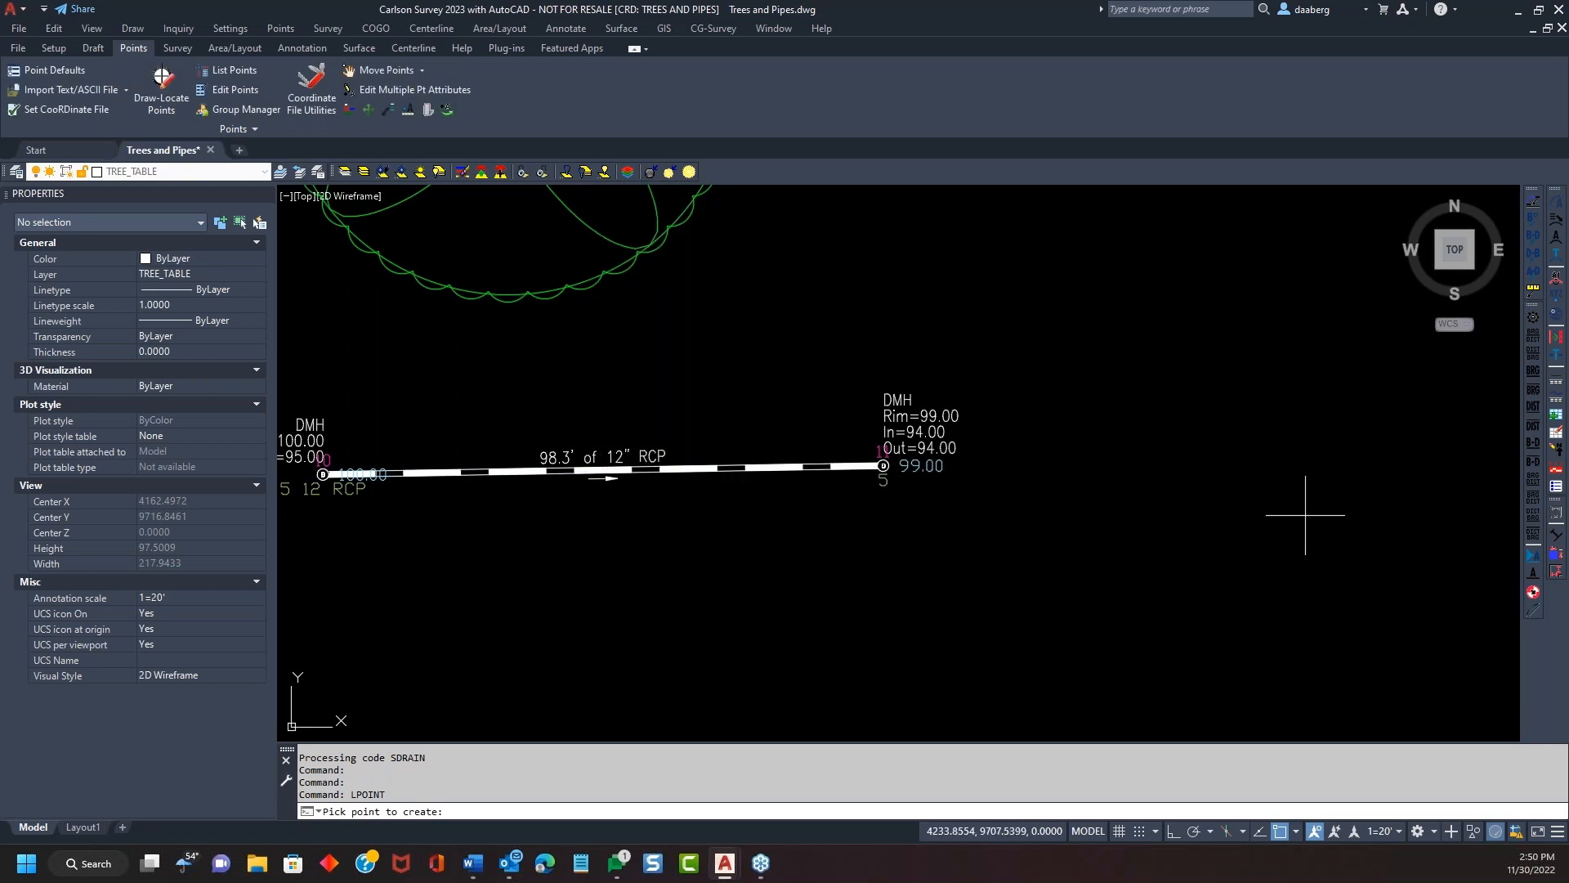
pyautogui.click(1316, 509)
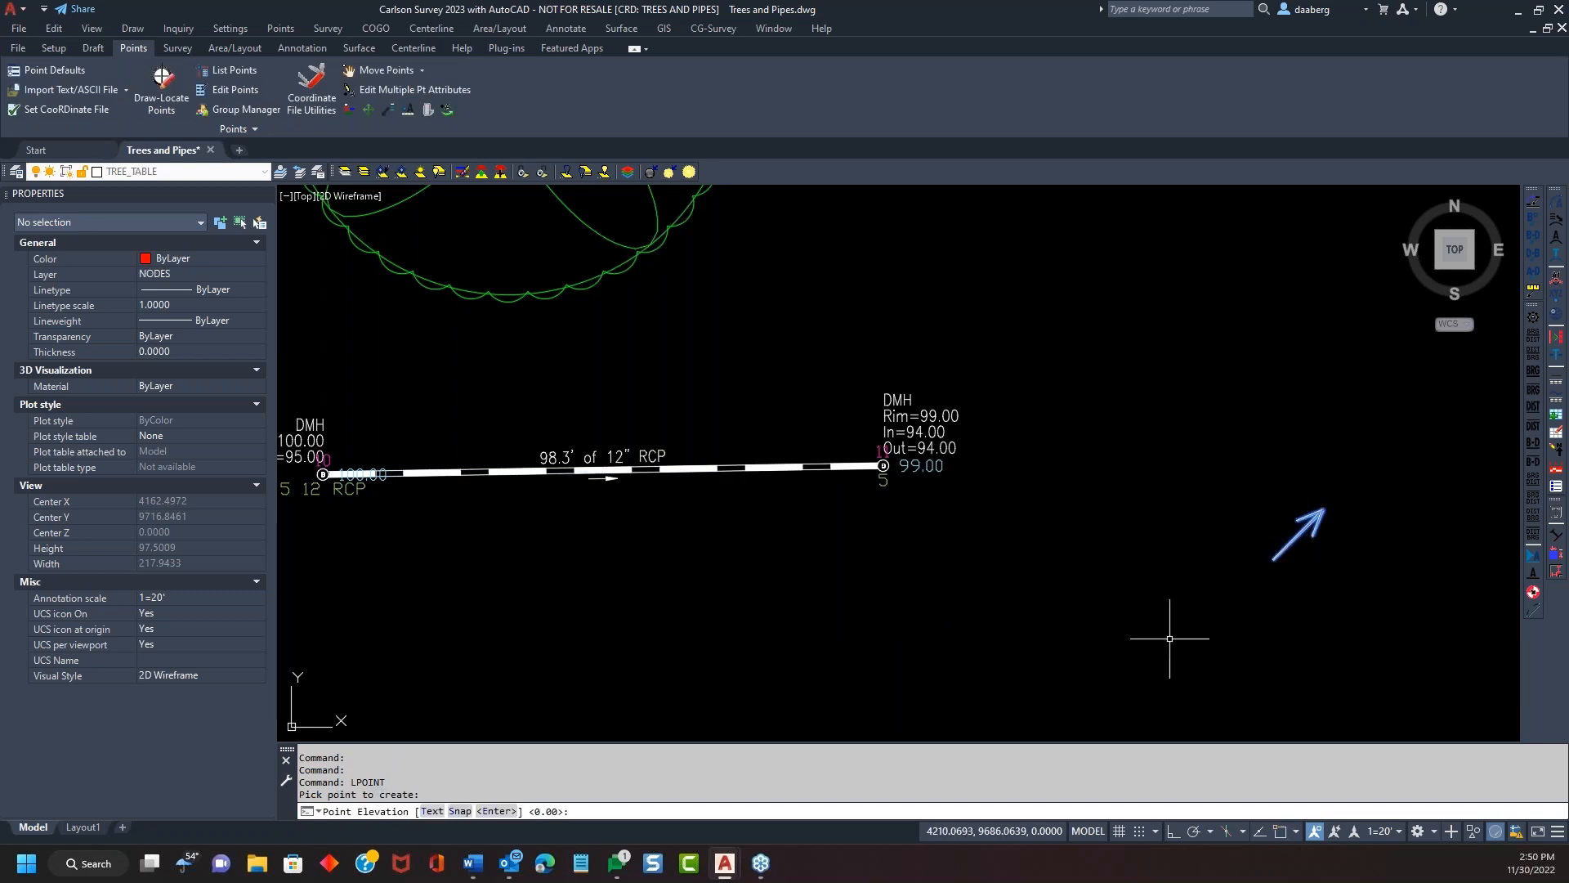
pyautogui.press('Return')
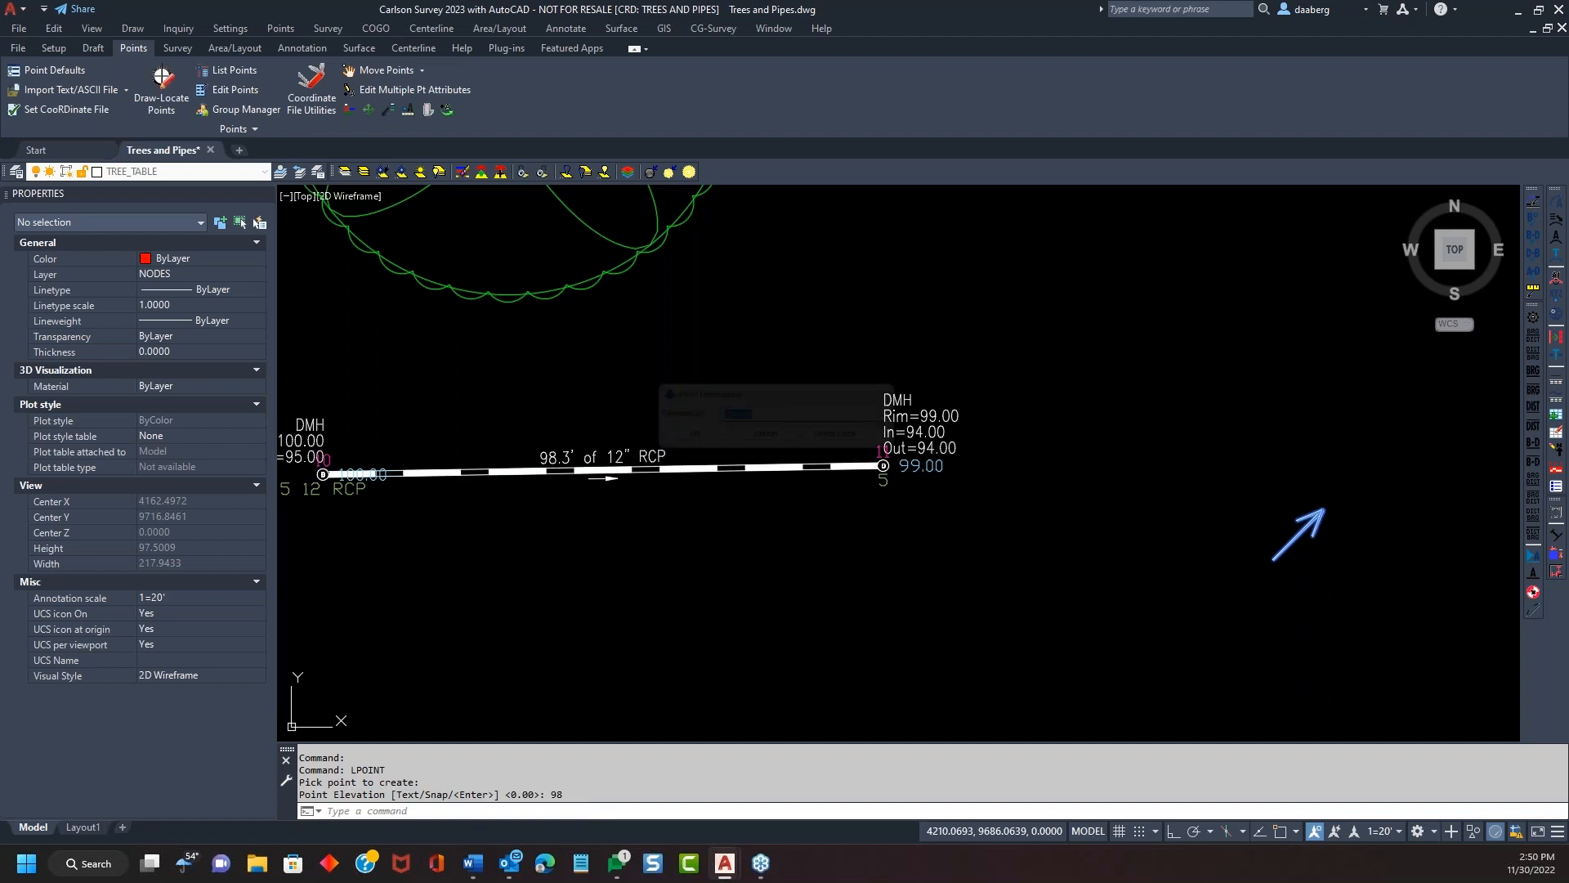
pyautogui.moveTo(824, 394); pyautogui.dragTo(915, 245)
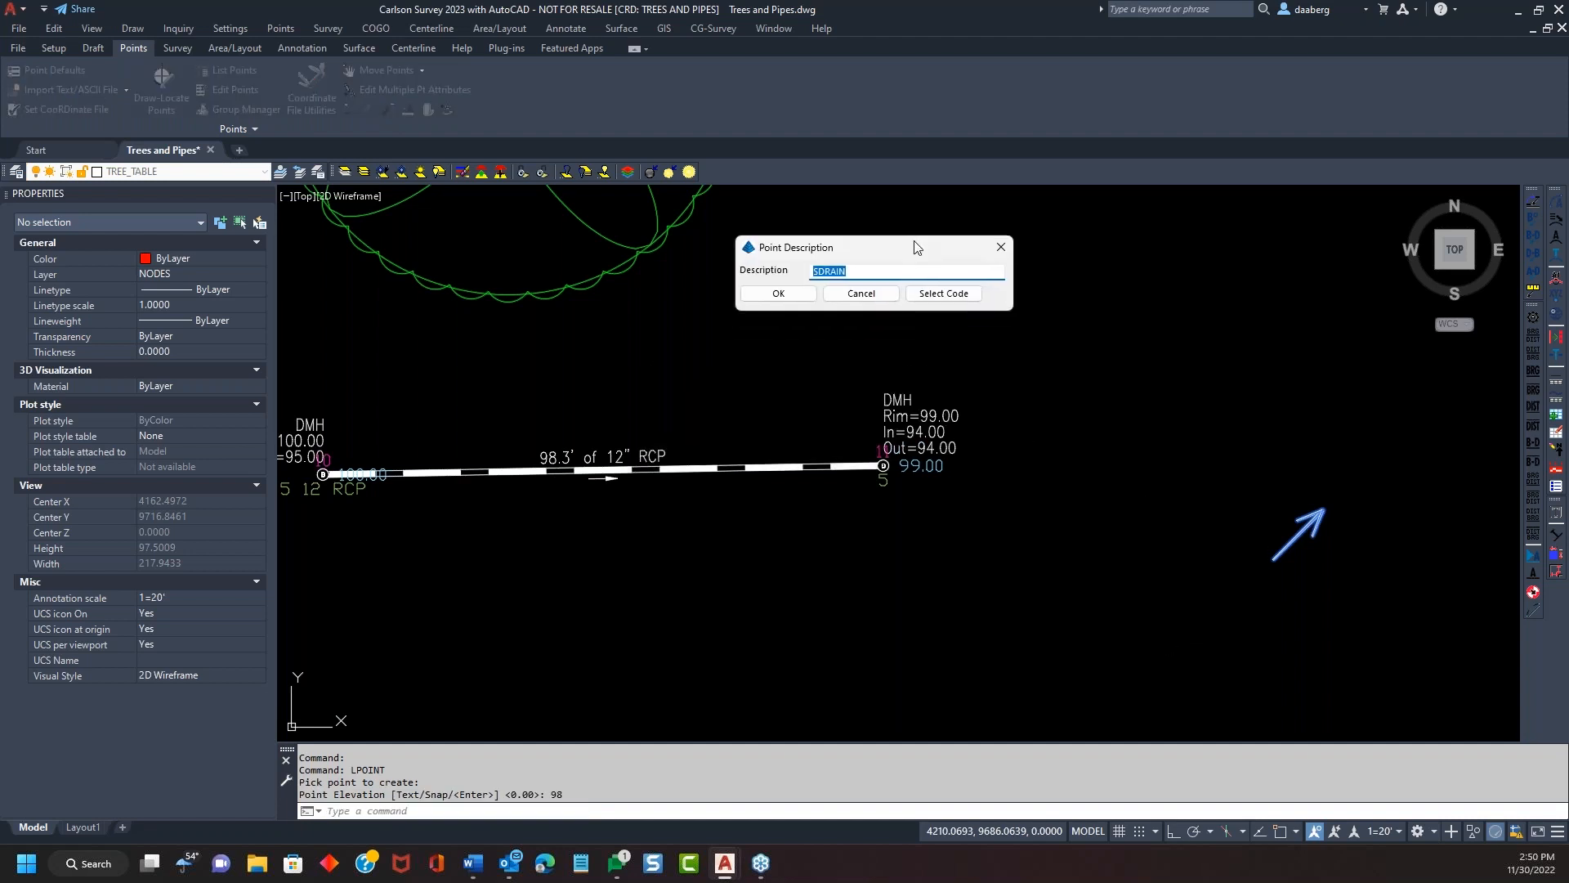
pyautogui.click(877, 269)
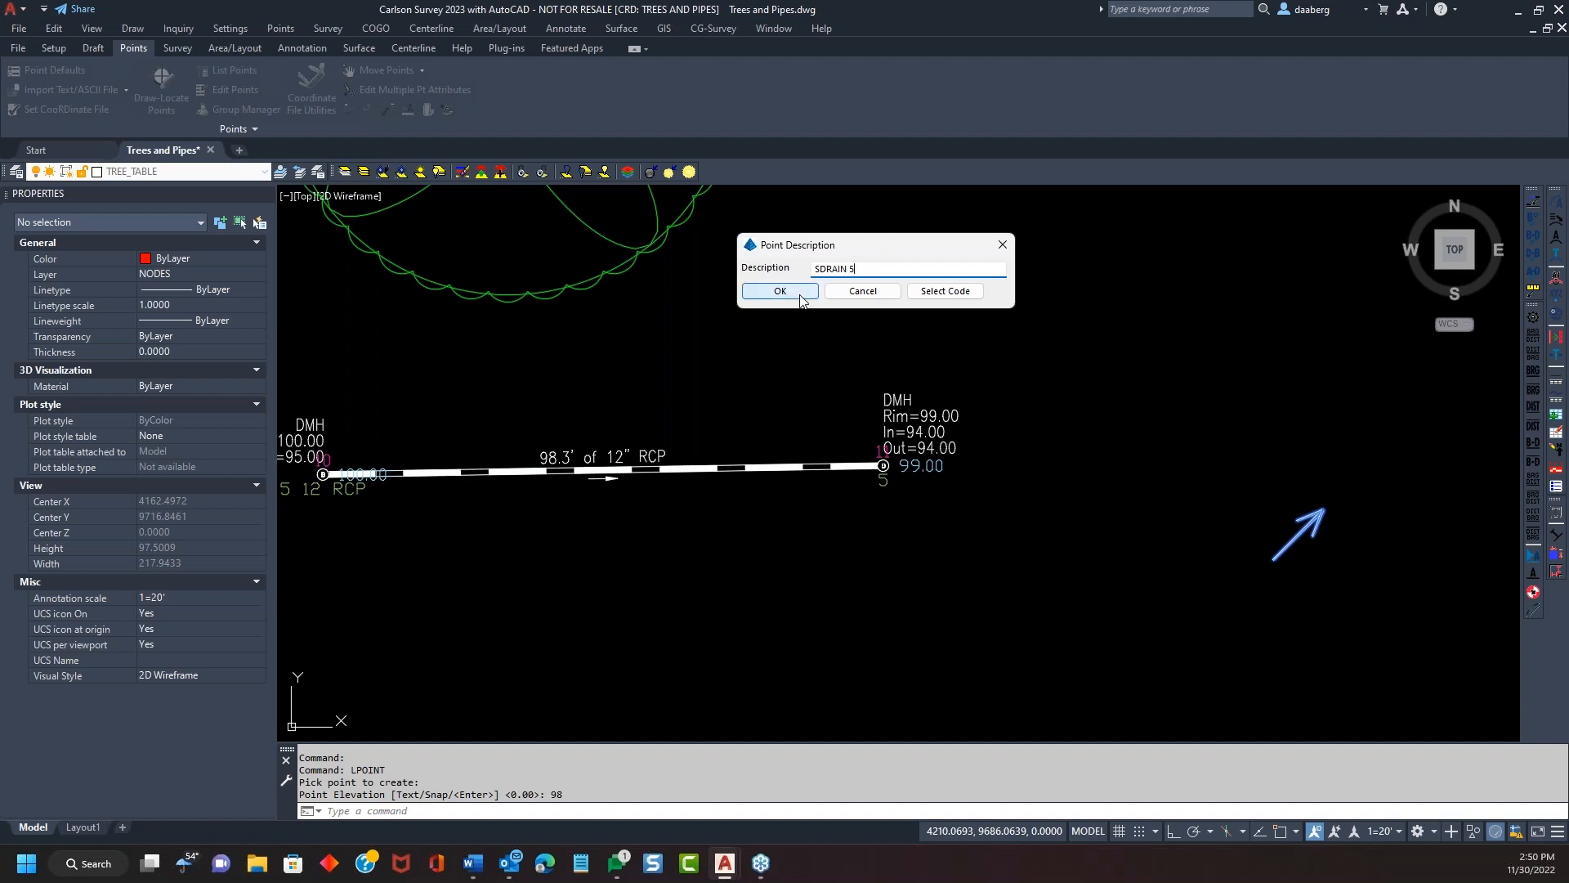
pyautogui.click(780, 291)
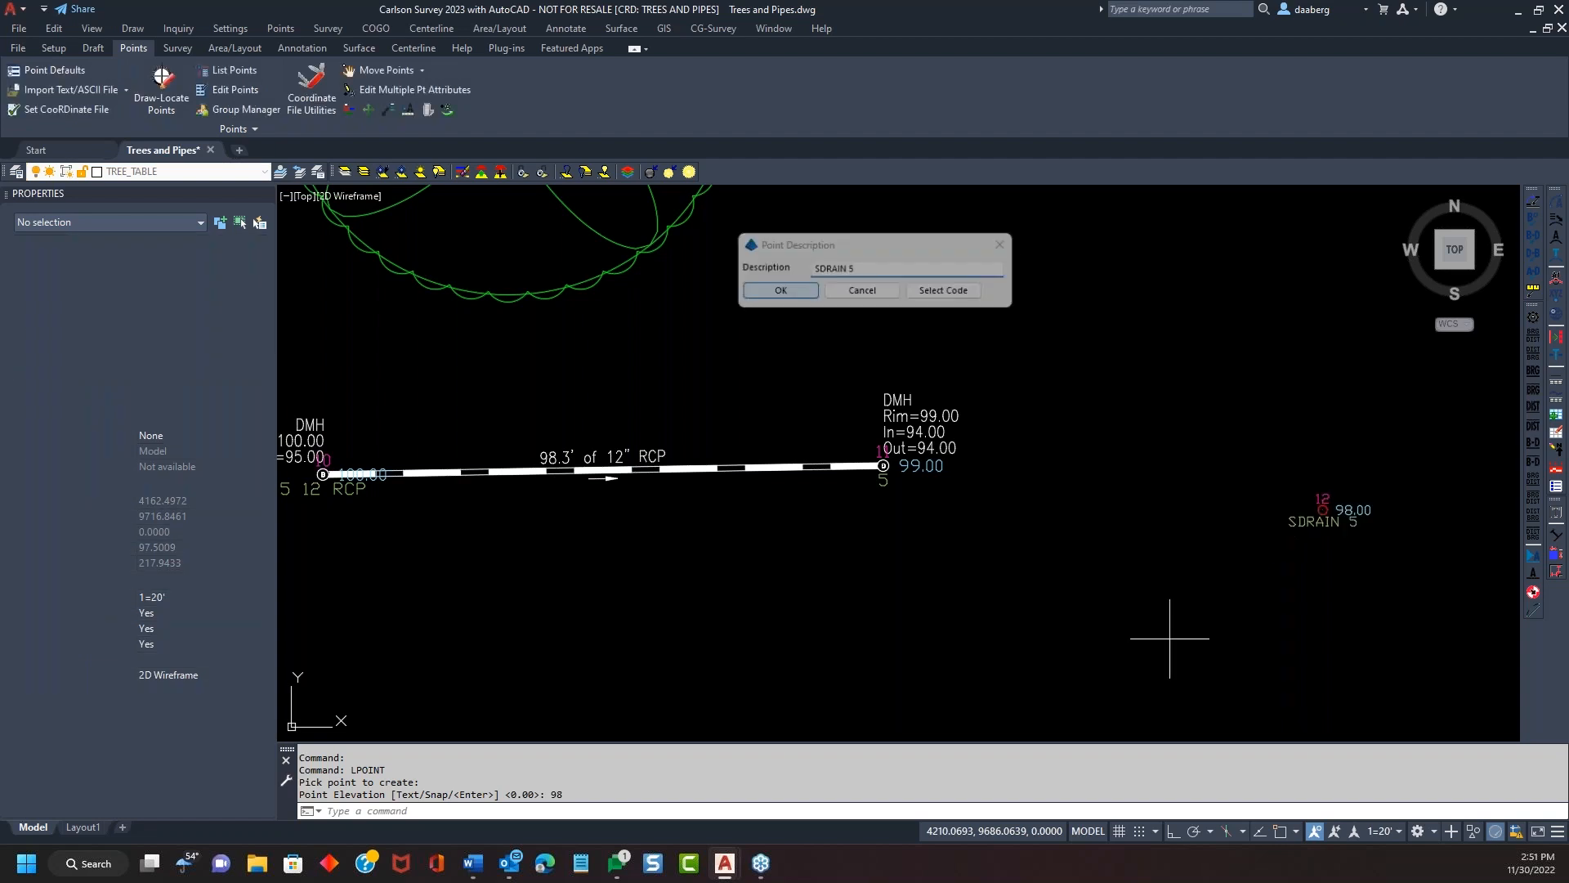
pyautogui.click(177, 48)
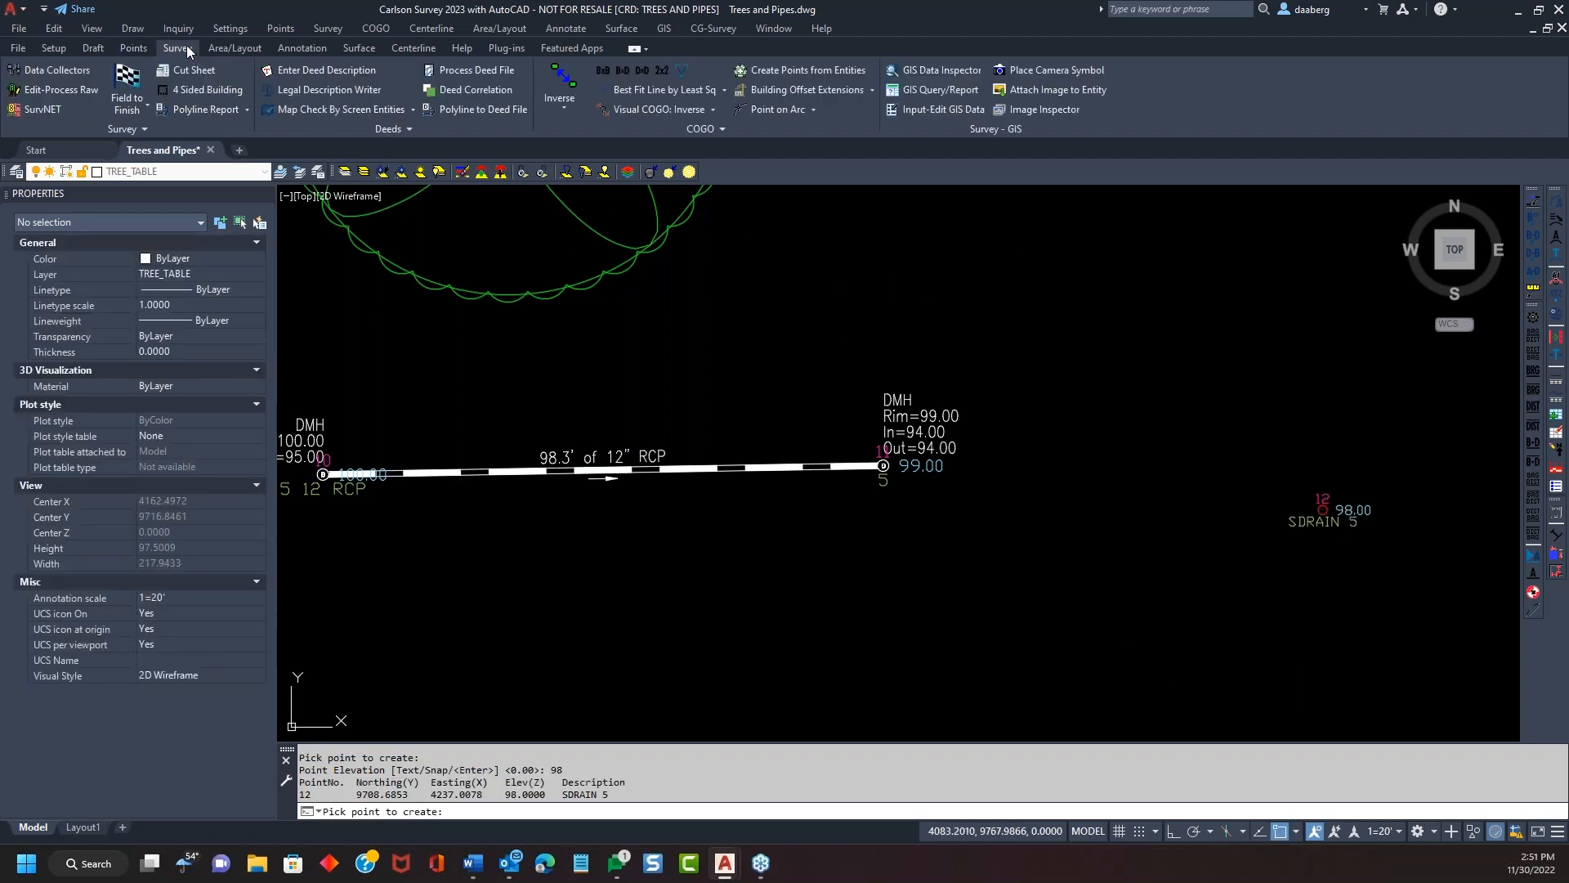
pyautogui.press('Escape')
# Step: Extend the Field to Finish point range to 10-12 and draw the second pipe run
pyautogui.click(126, 82)
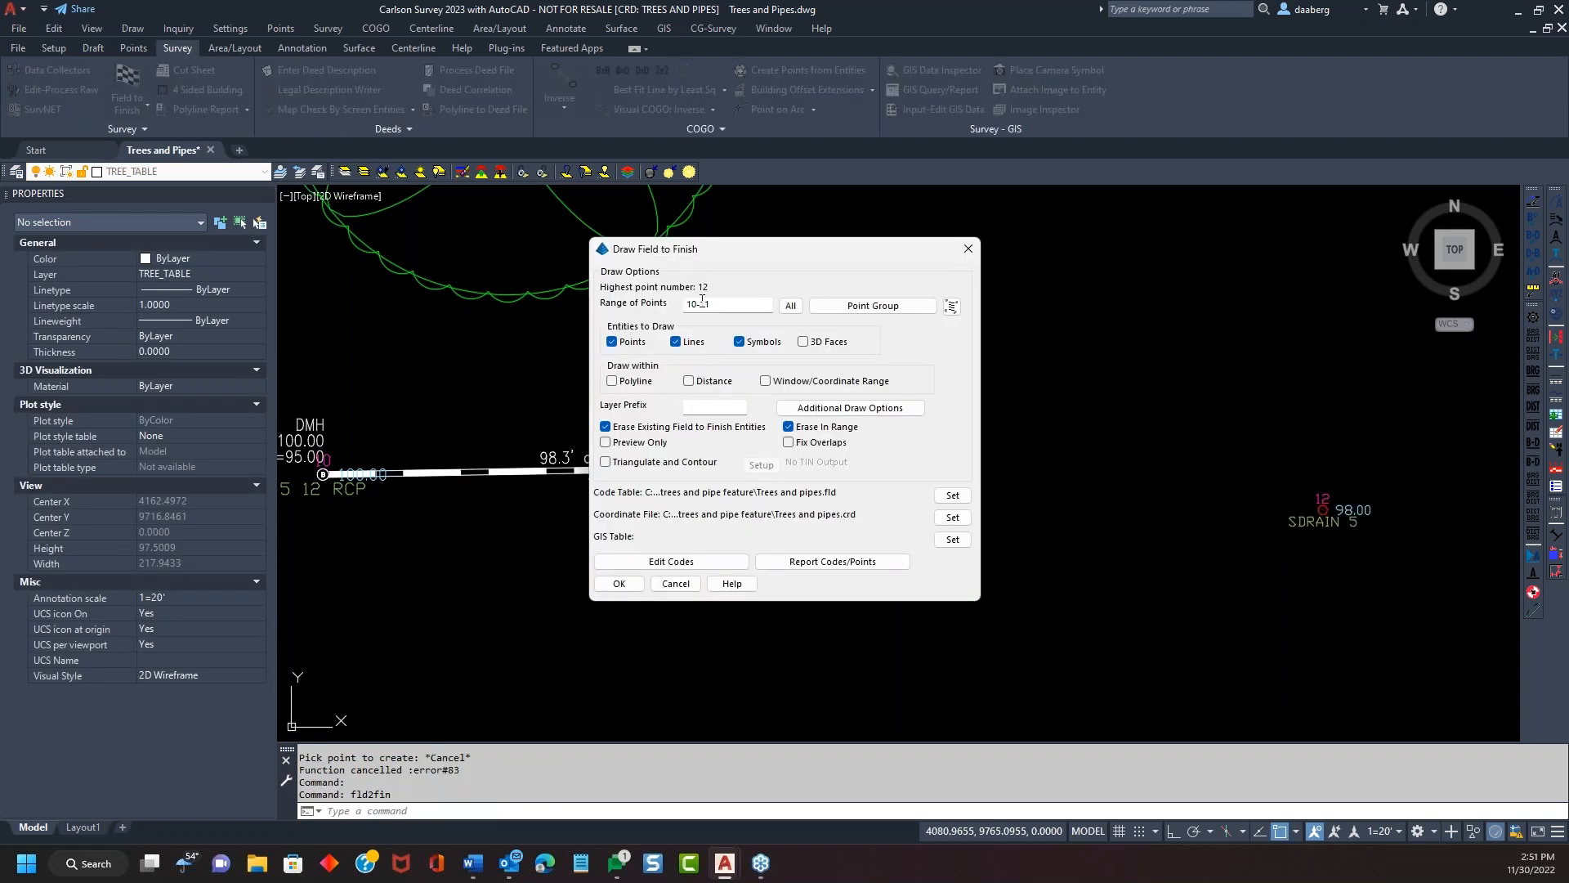
pyautogui.moveTo(705, 303); pyautogui.dragTo(733, 302)
pyautogui.write('2')
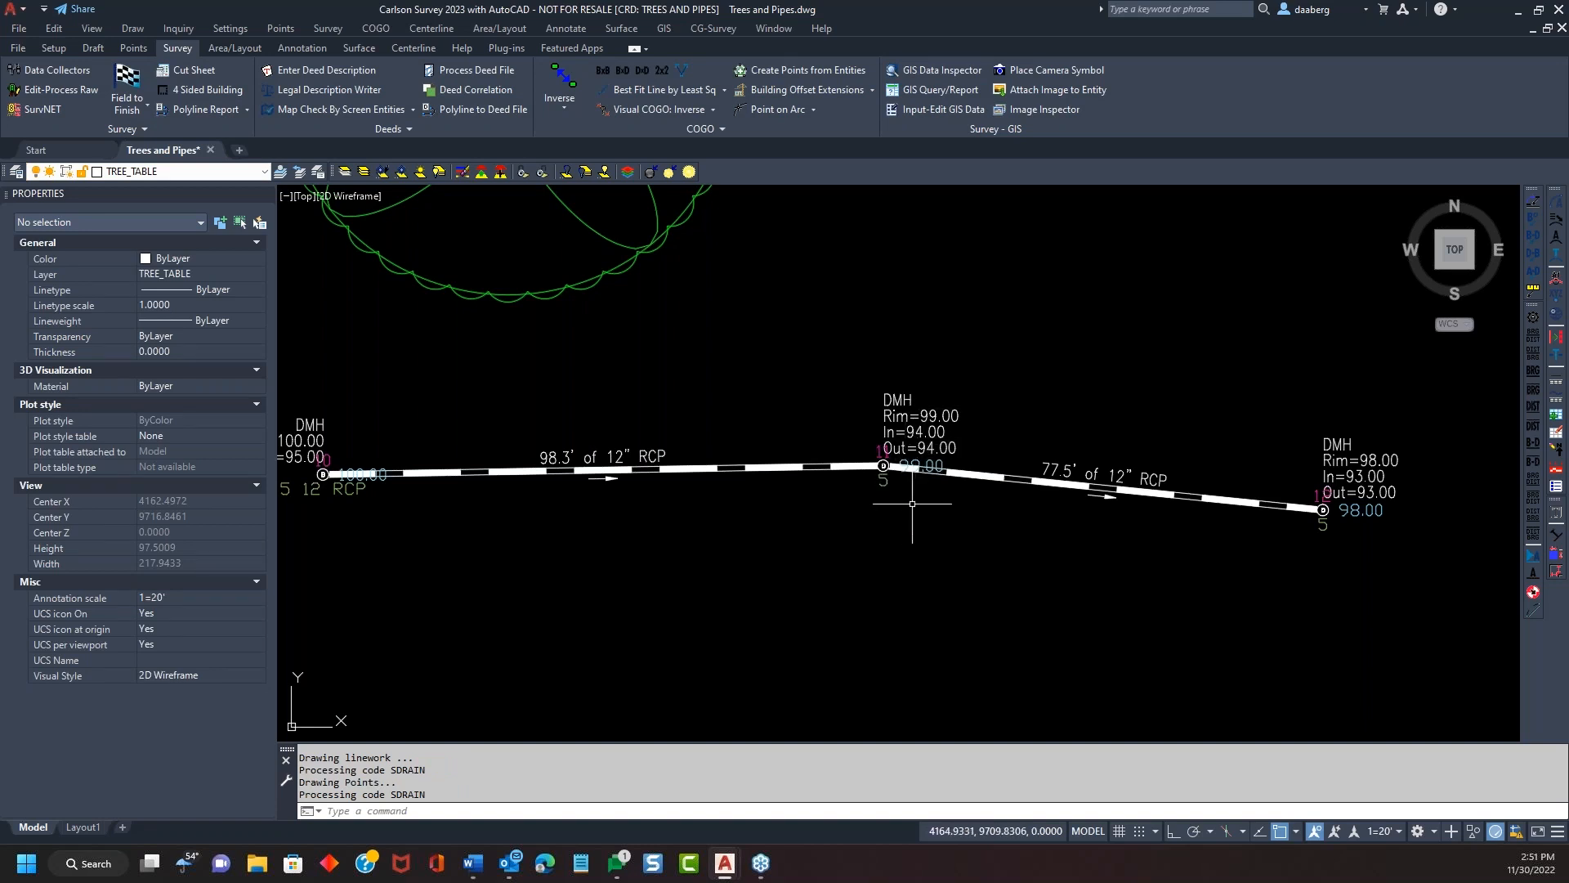
# Step: Change point 11's CRD file description to SDRAIN 5,5.2 for separate inlet and outlet inverts
pyautogui.doubleClick(887, 479)
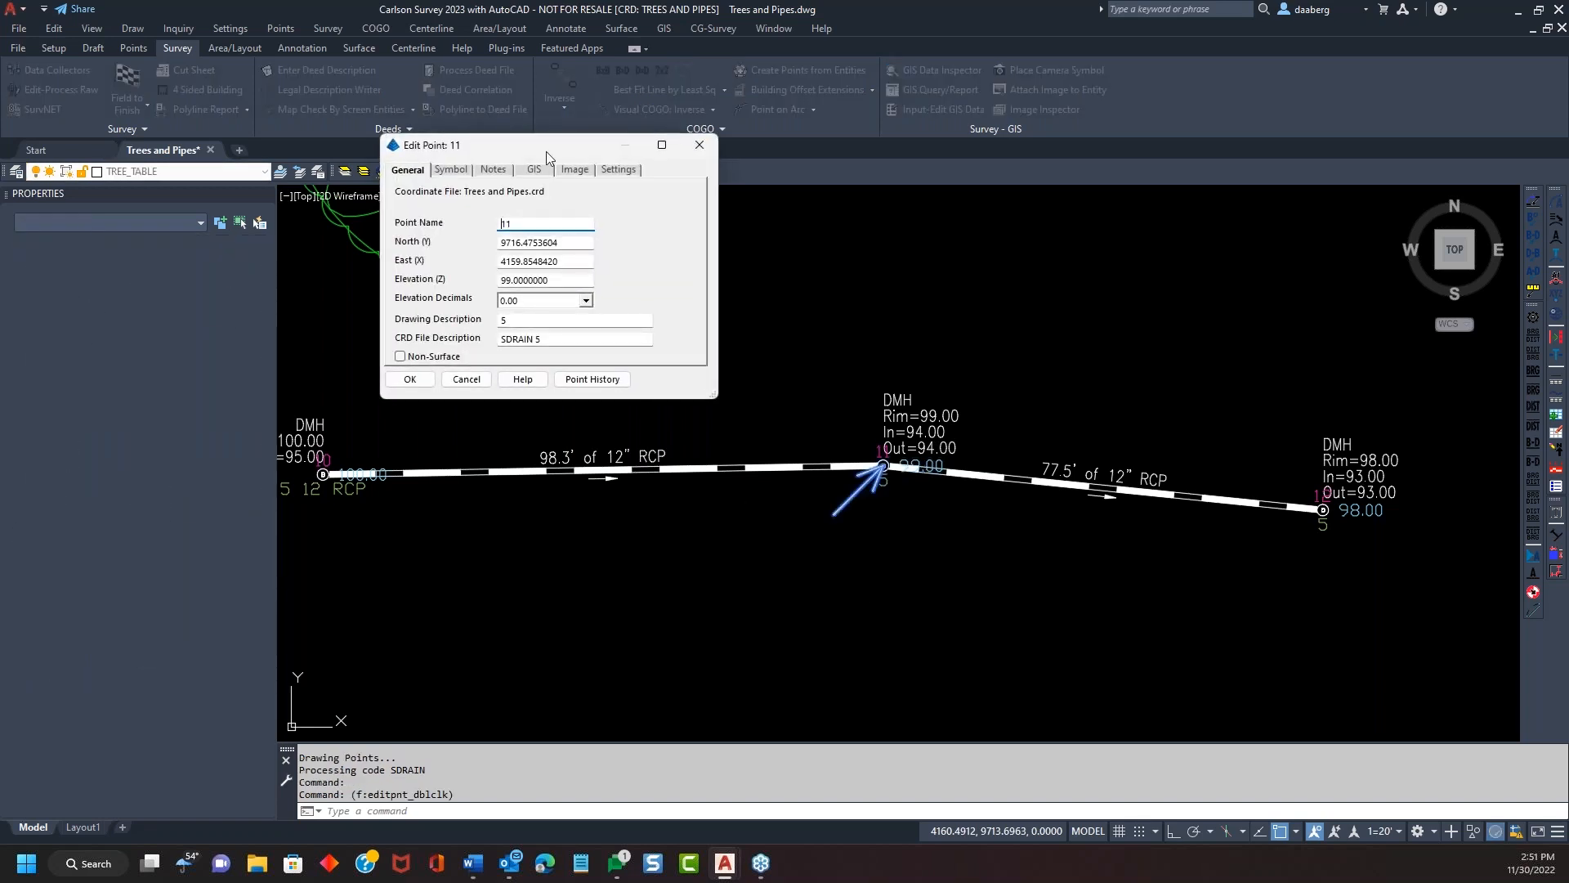
pyautogui.click(603, 250)
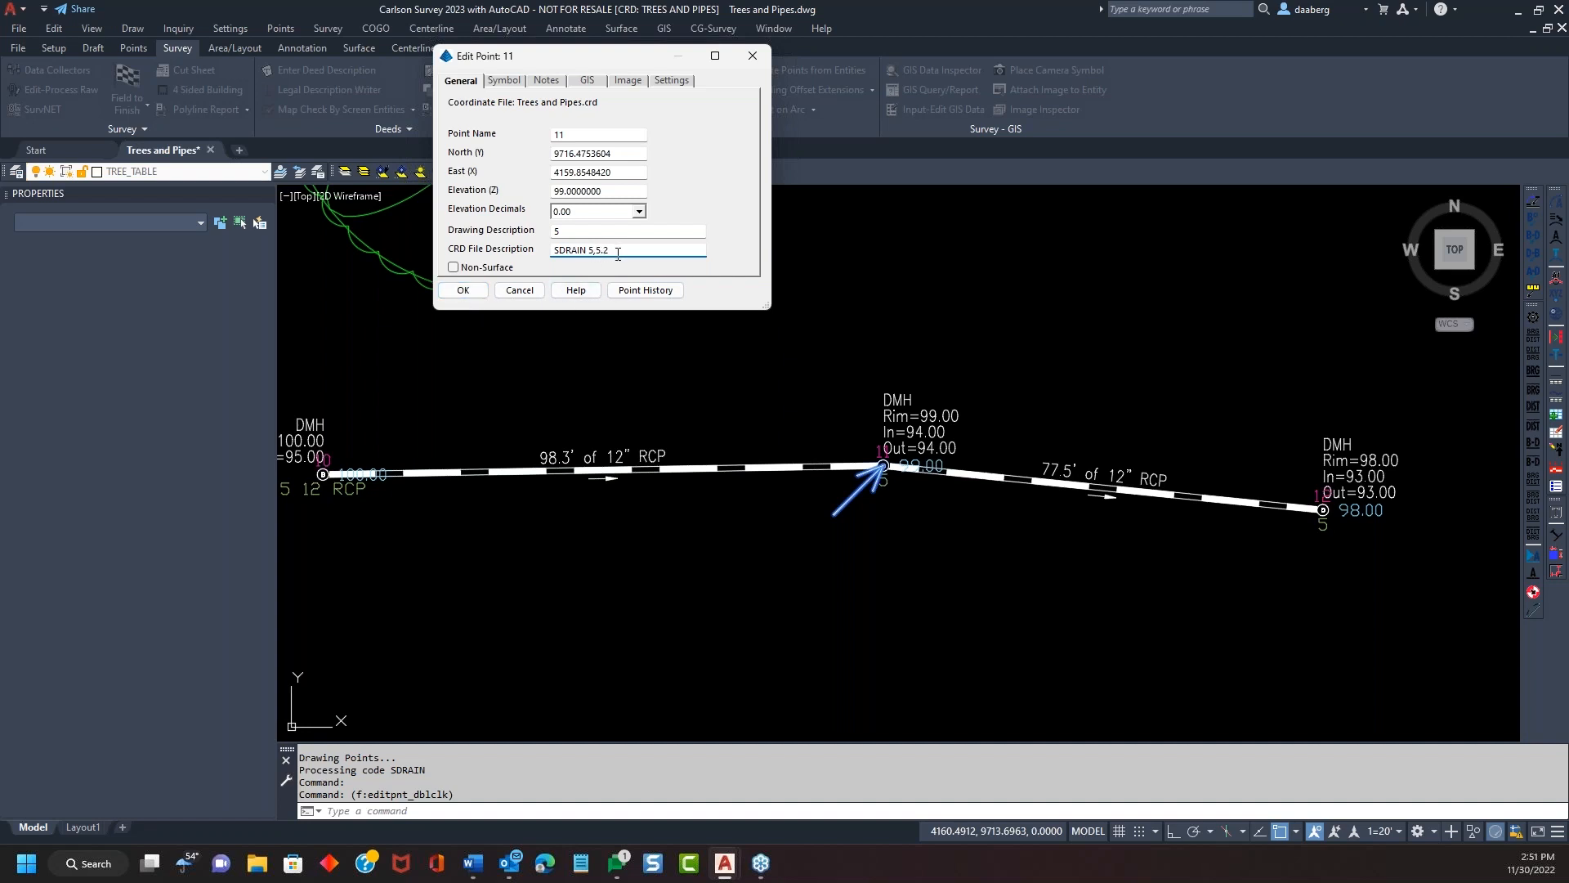
pyautogui.click(463, 290)
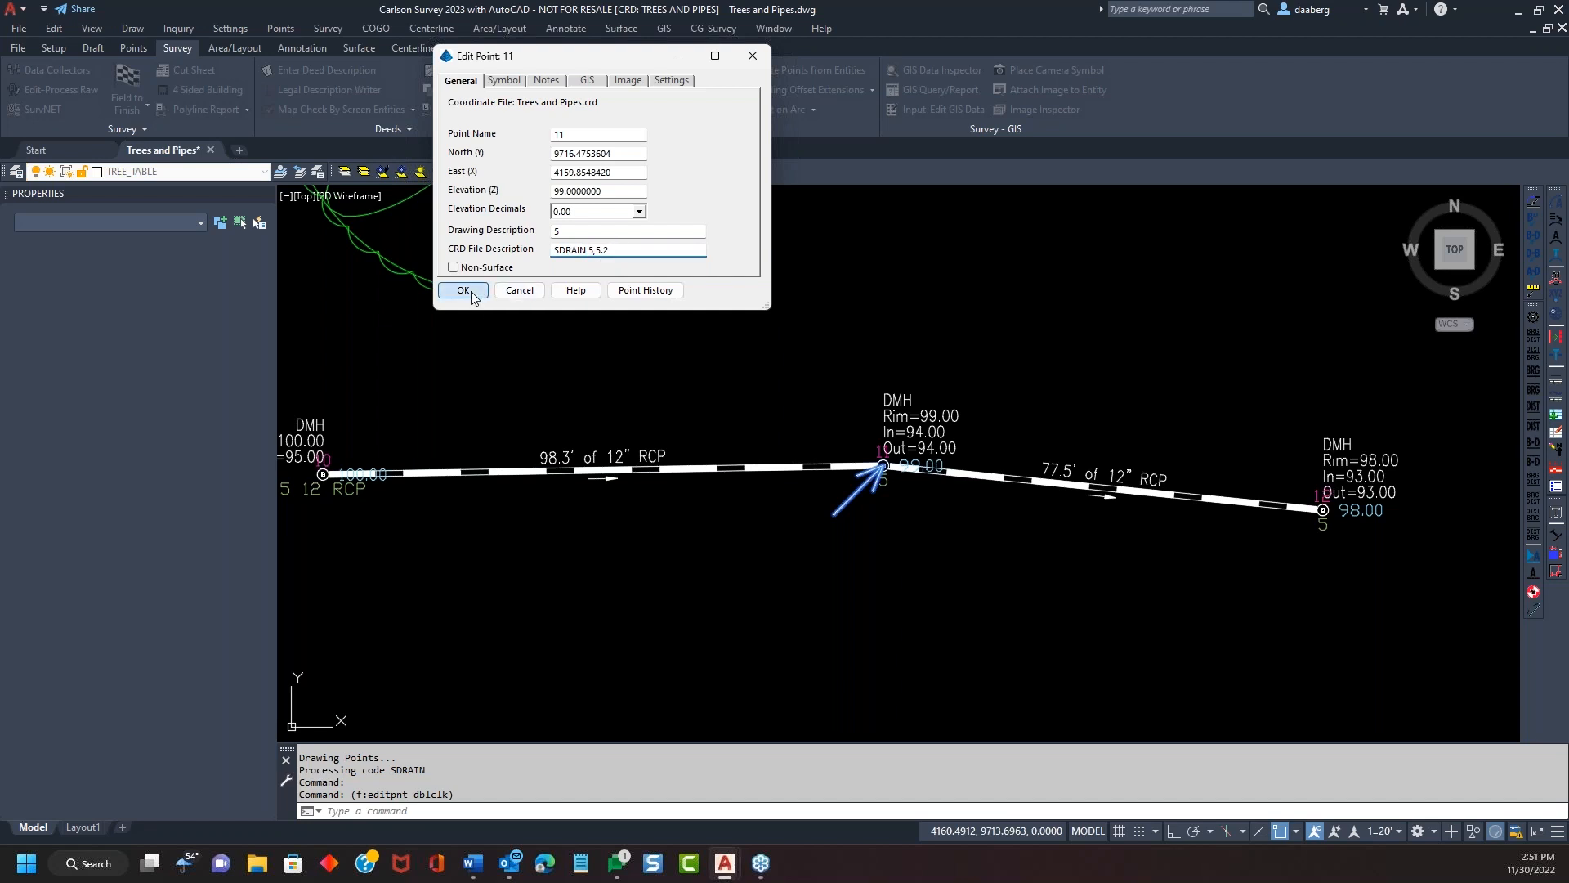
# Step: Redraw points 10-12 with Field to Finish and inspect the invert labels at the middle manhole
pyautogui.click(129, 80)
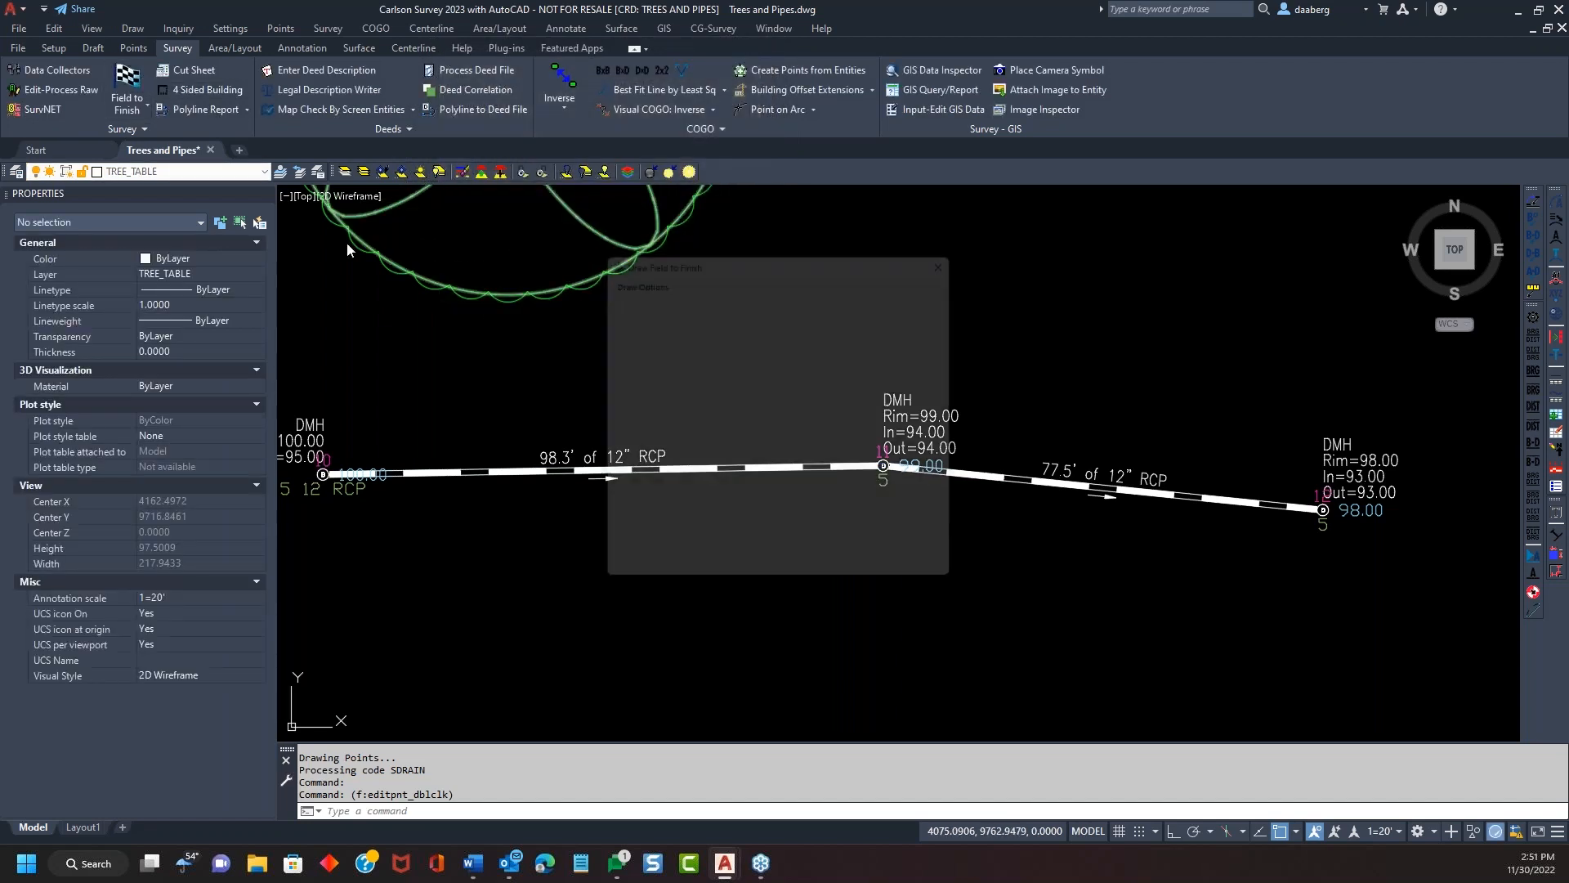
pyautogui.click(617, 583)
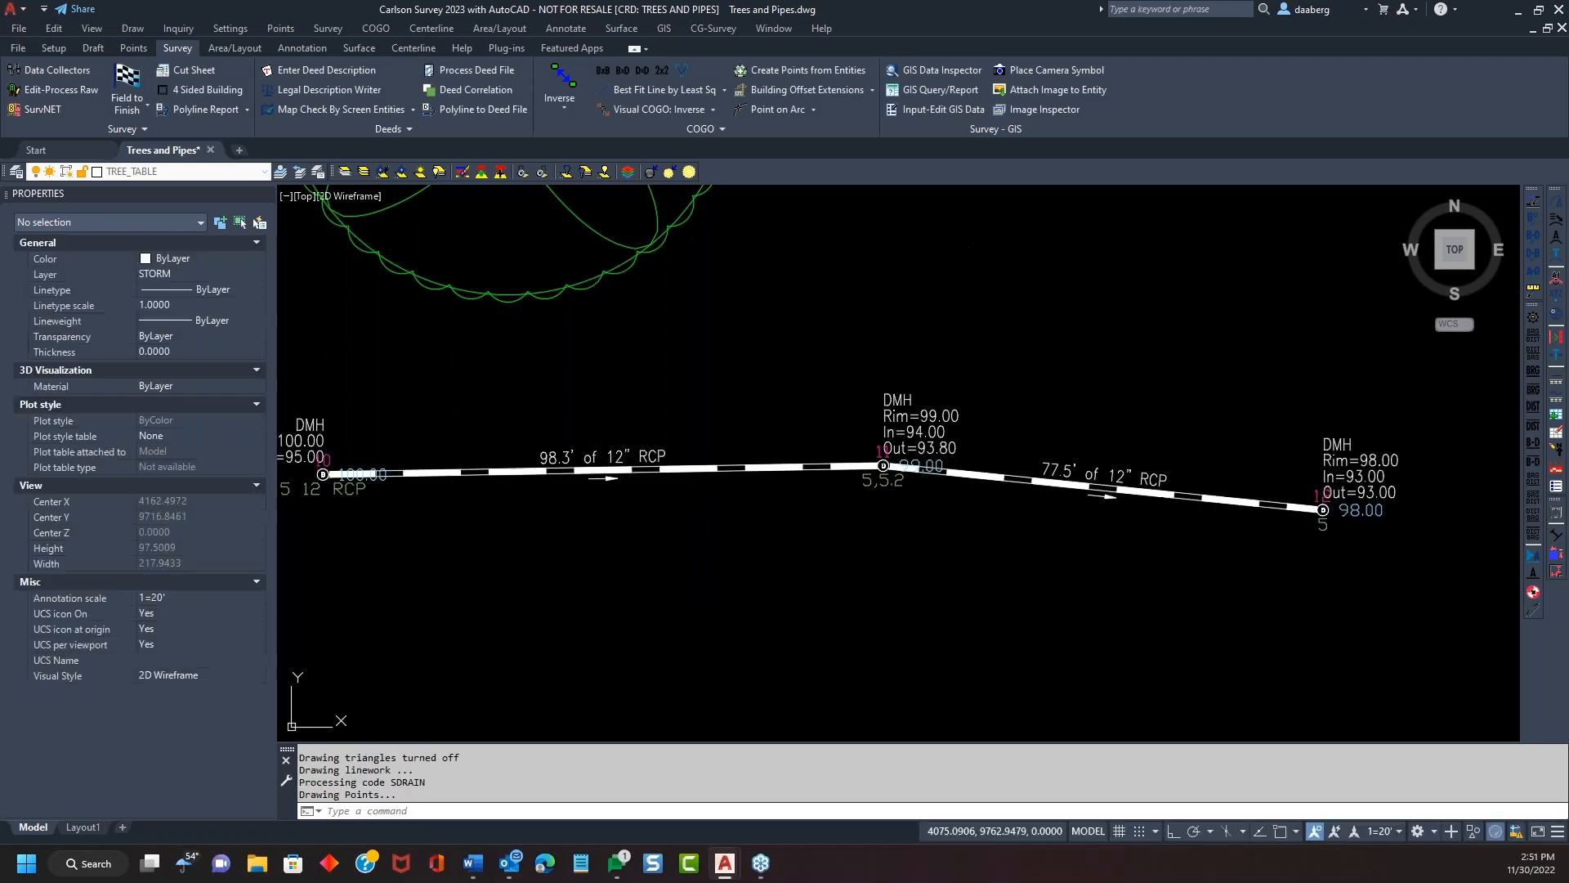
pyautogui.scroll(4, 966, 428)
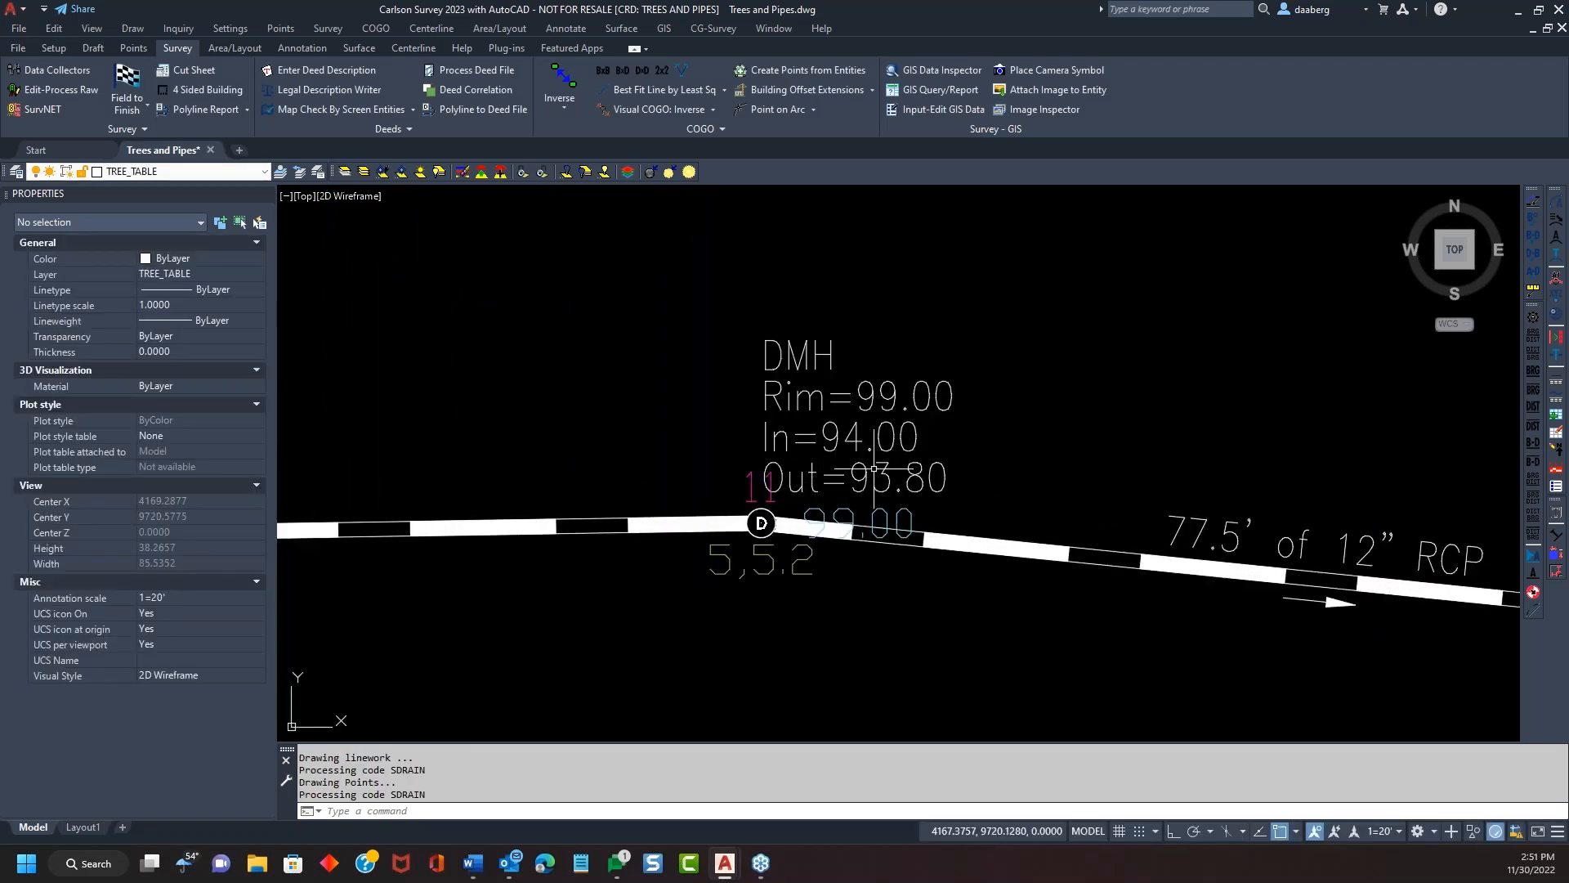
pyautogui.scroll(-4, 833, 457)
pyautogui.moveTo(798, 553); pyautogui.dragTo(894, 520, button='middle')
pyautogui.scroll(-1, 800, 551)
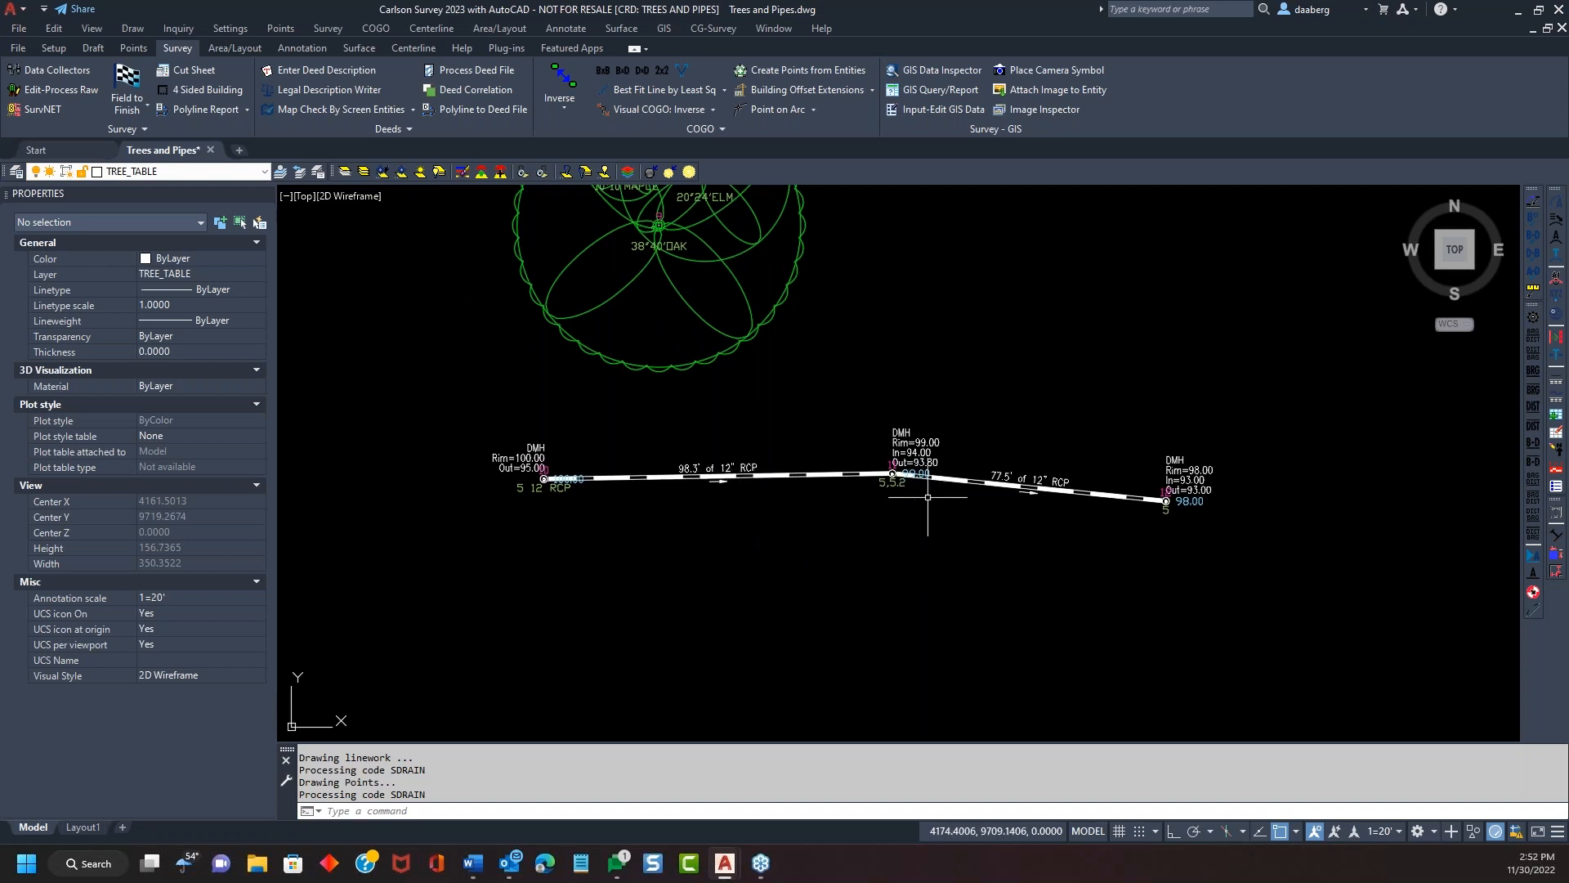
# Step: Add the pipe sizes to point 11 by changing its CRD file description to SDRAIN 5,5.2 12,24
pyautogui.scroll(2, 969, 483)
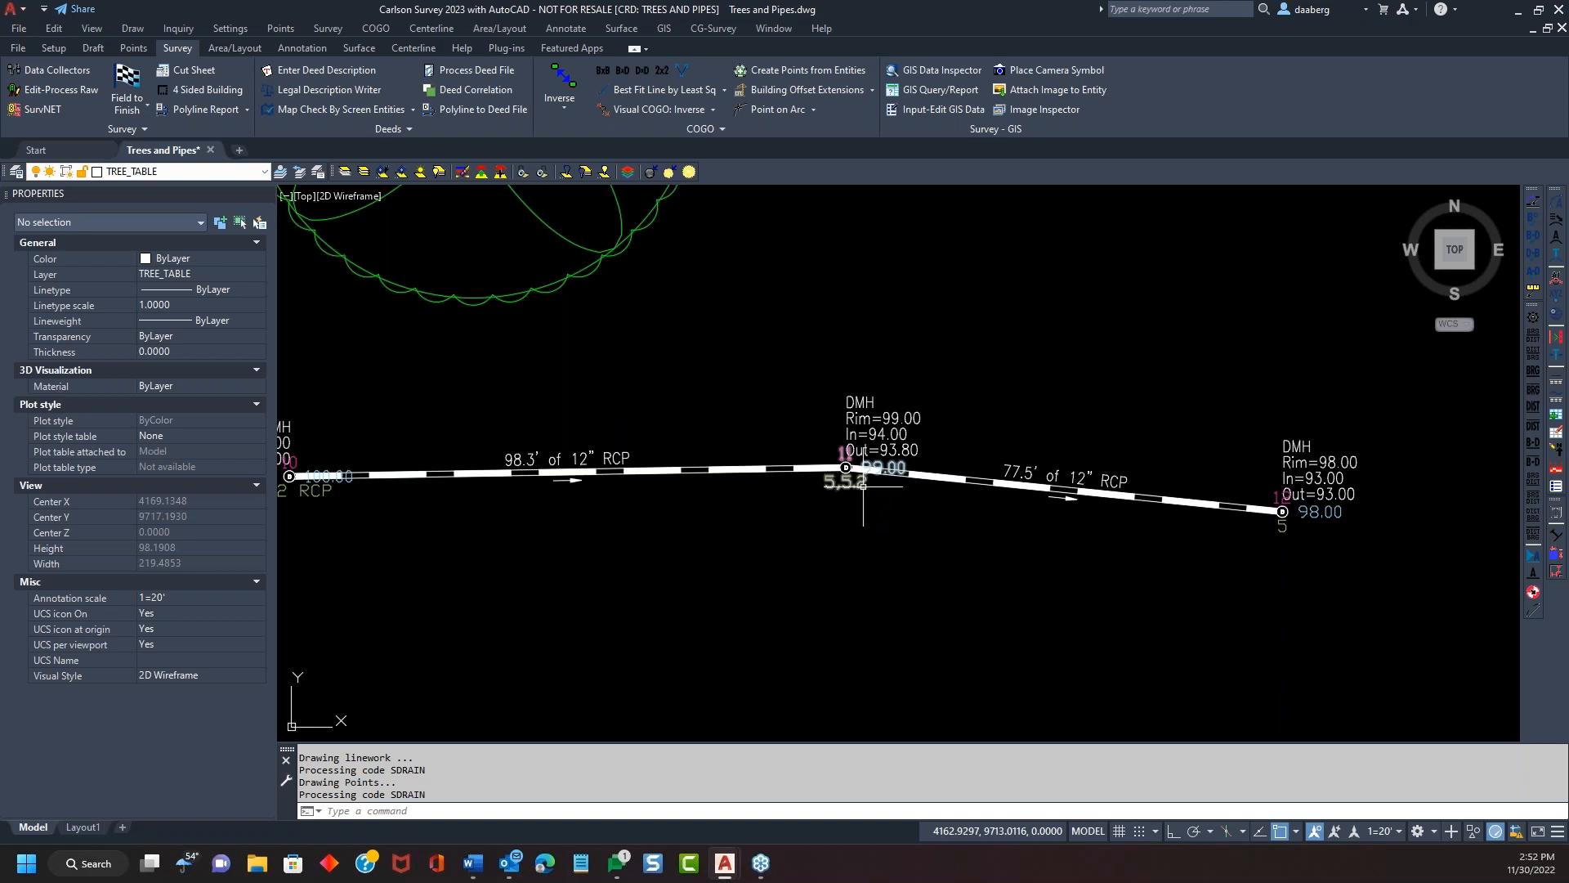
pyautogui.doubleClick(848, 471)
pyautogui.click(637, 249)
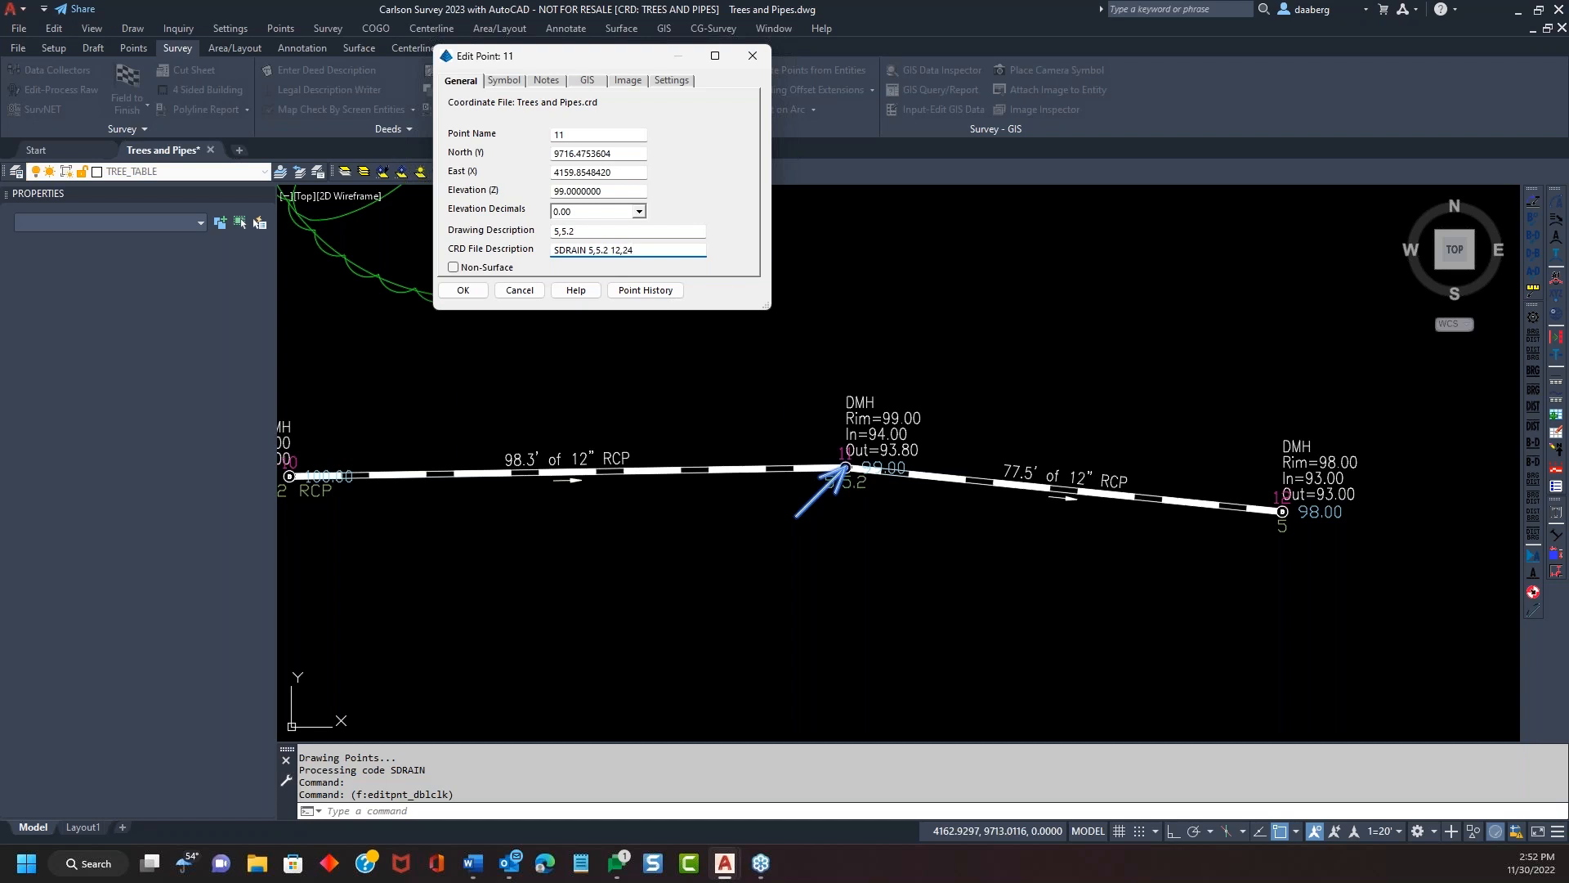
pyautogui.click(463, 290)
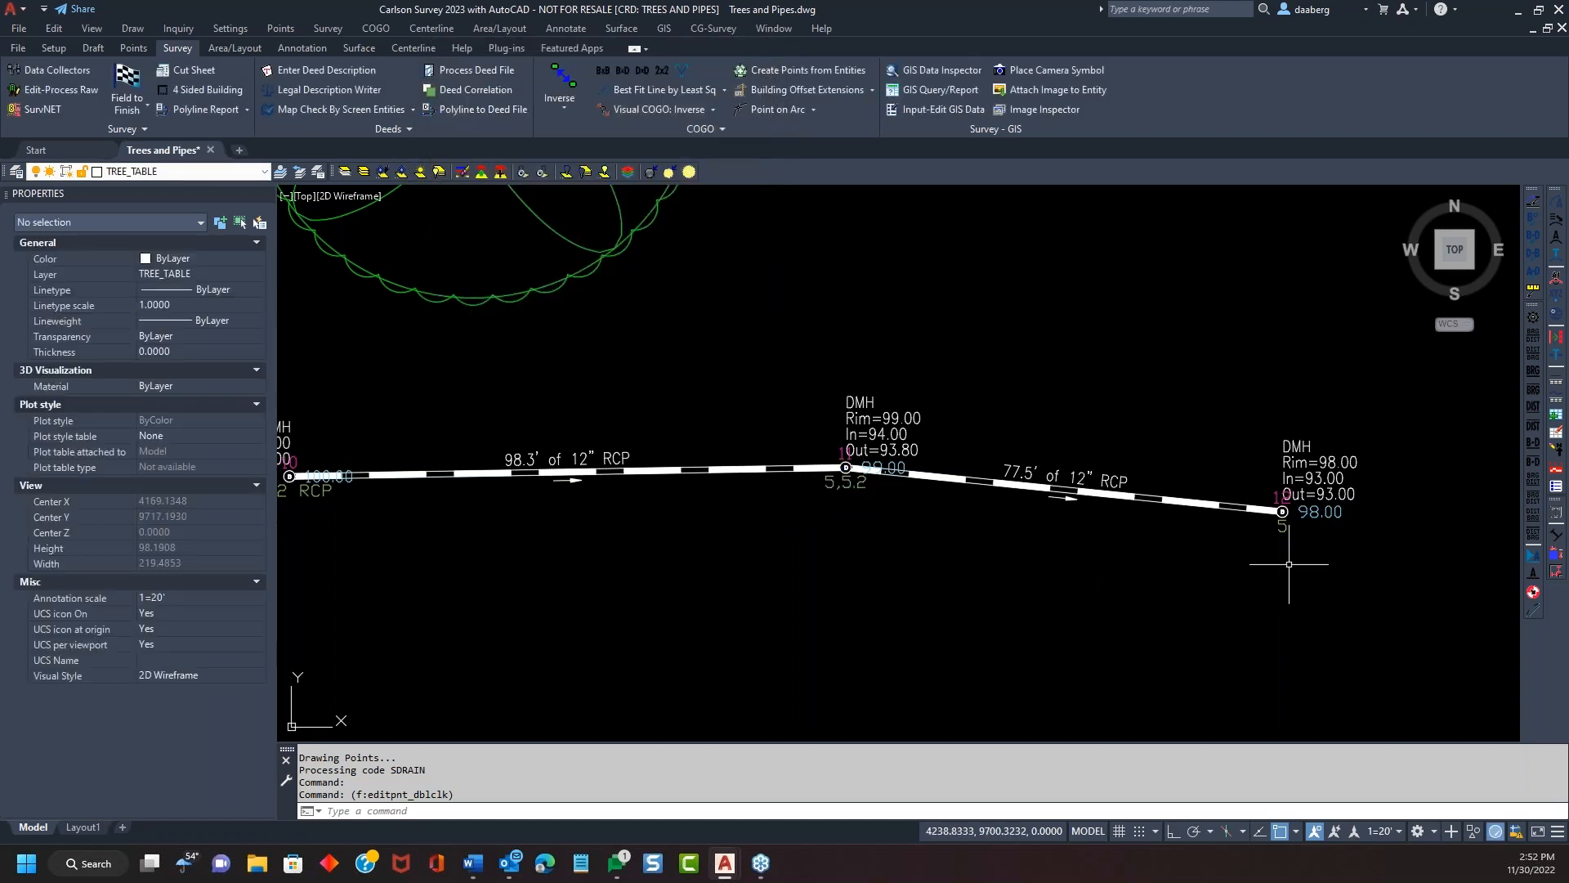
# Step: Change point 12's CRD file description to SDRAIN 5 24
pyautogui.doubleClick(1283, 512)
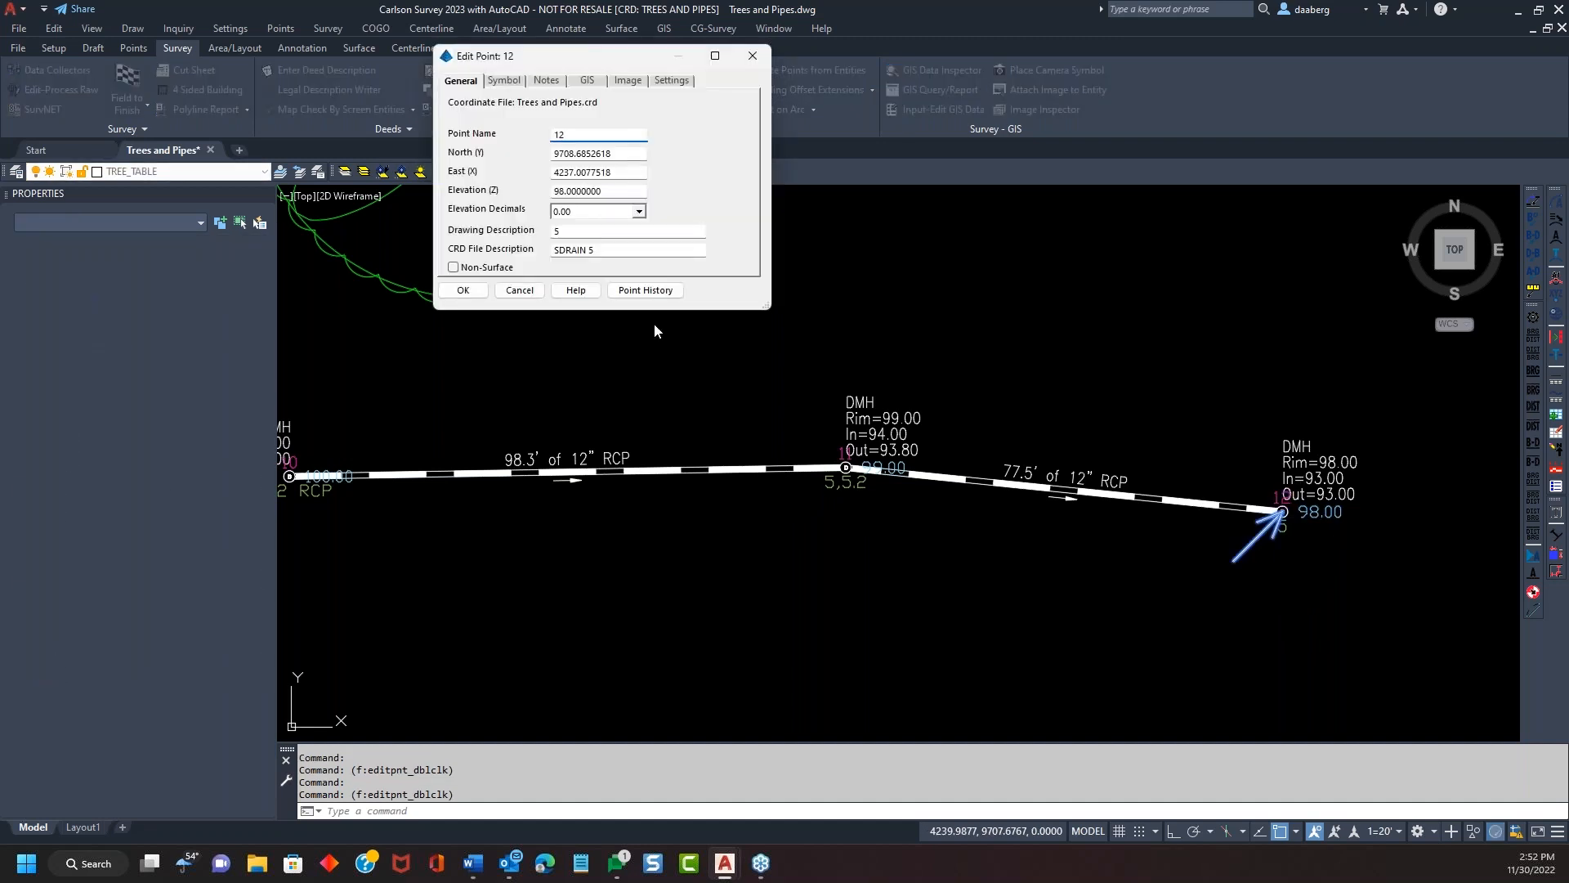
pyautogui.click(621, 249)
pyautogui.click(463, 290)
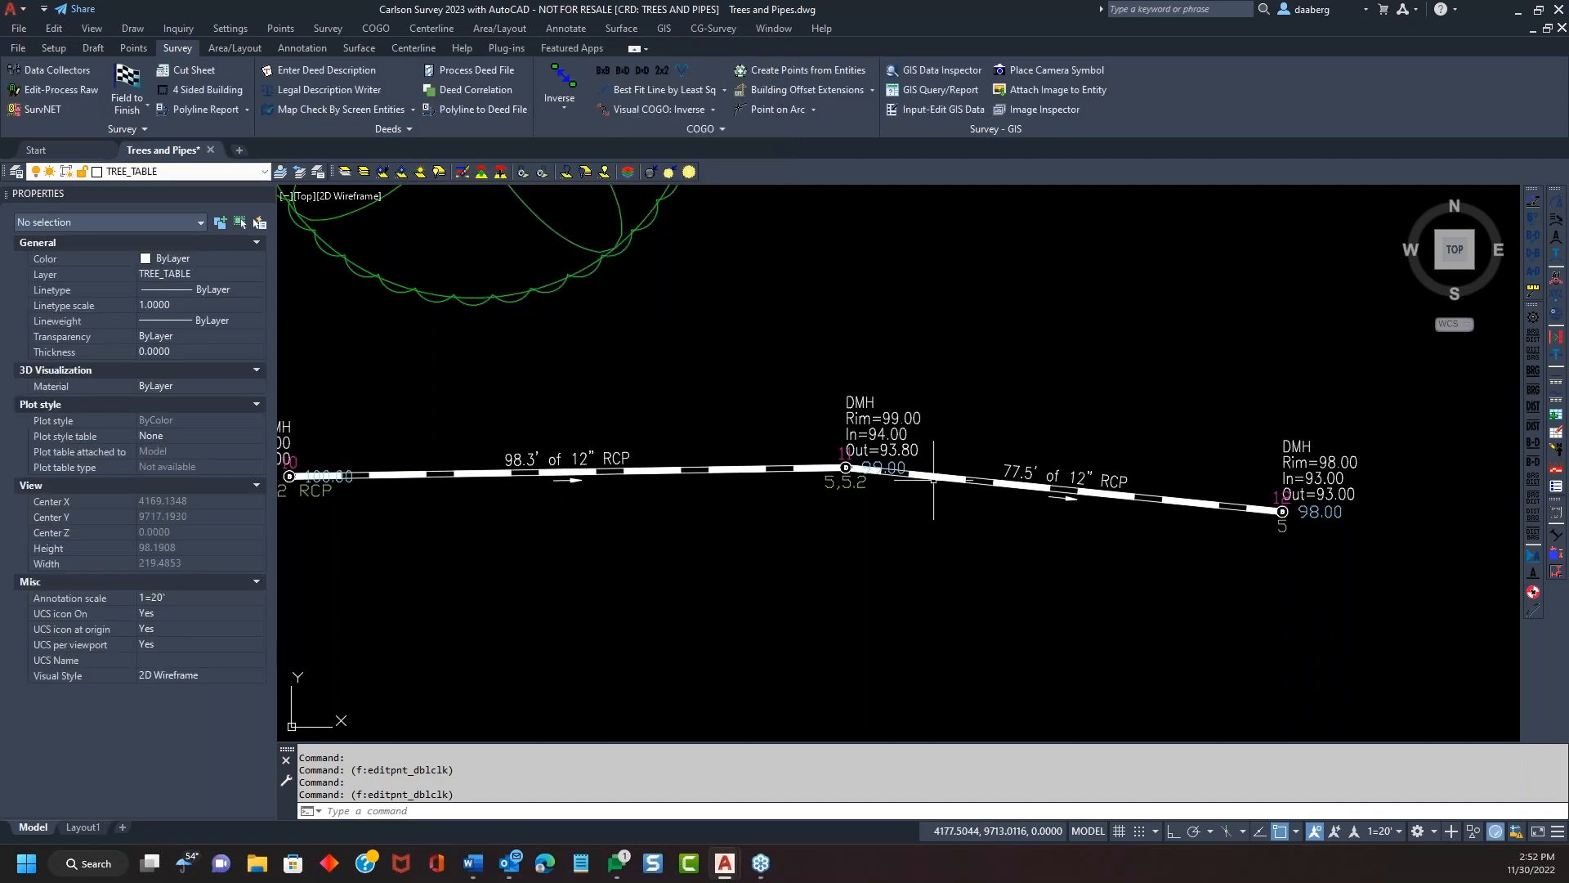
# Step: Redraw the storm pipes with Field to Finish and inspect the pipe size change at point 11
pyautogui.click(122, 82)
pyautogui.click(624, 574)
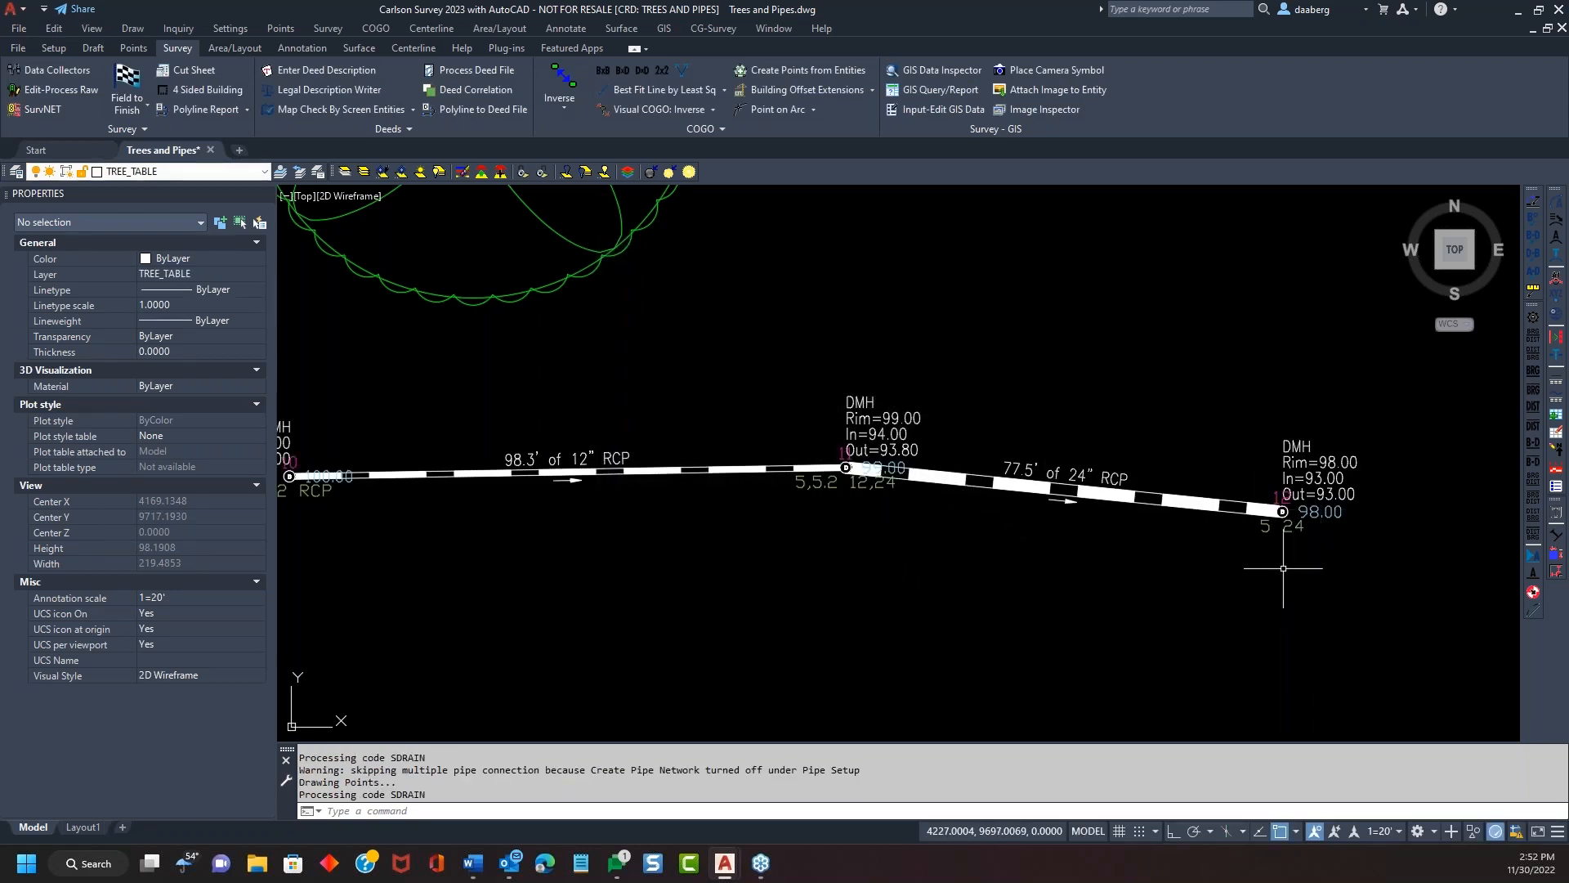
pyautogui.scroll(4, 842, 486)
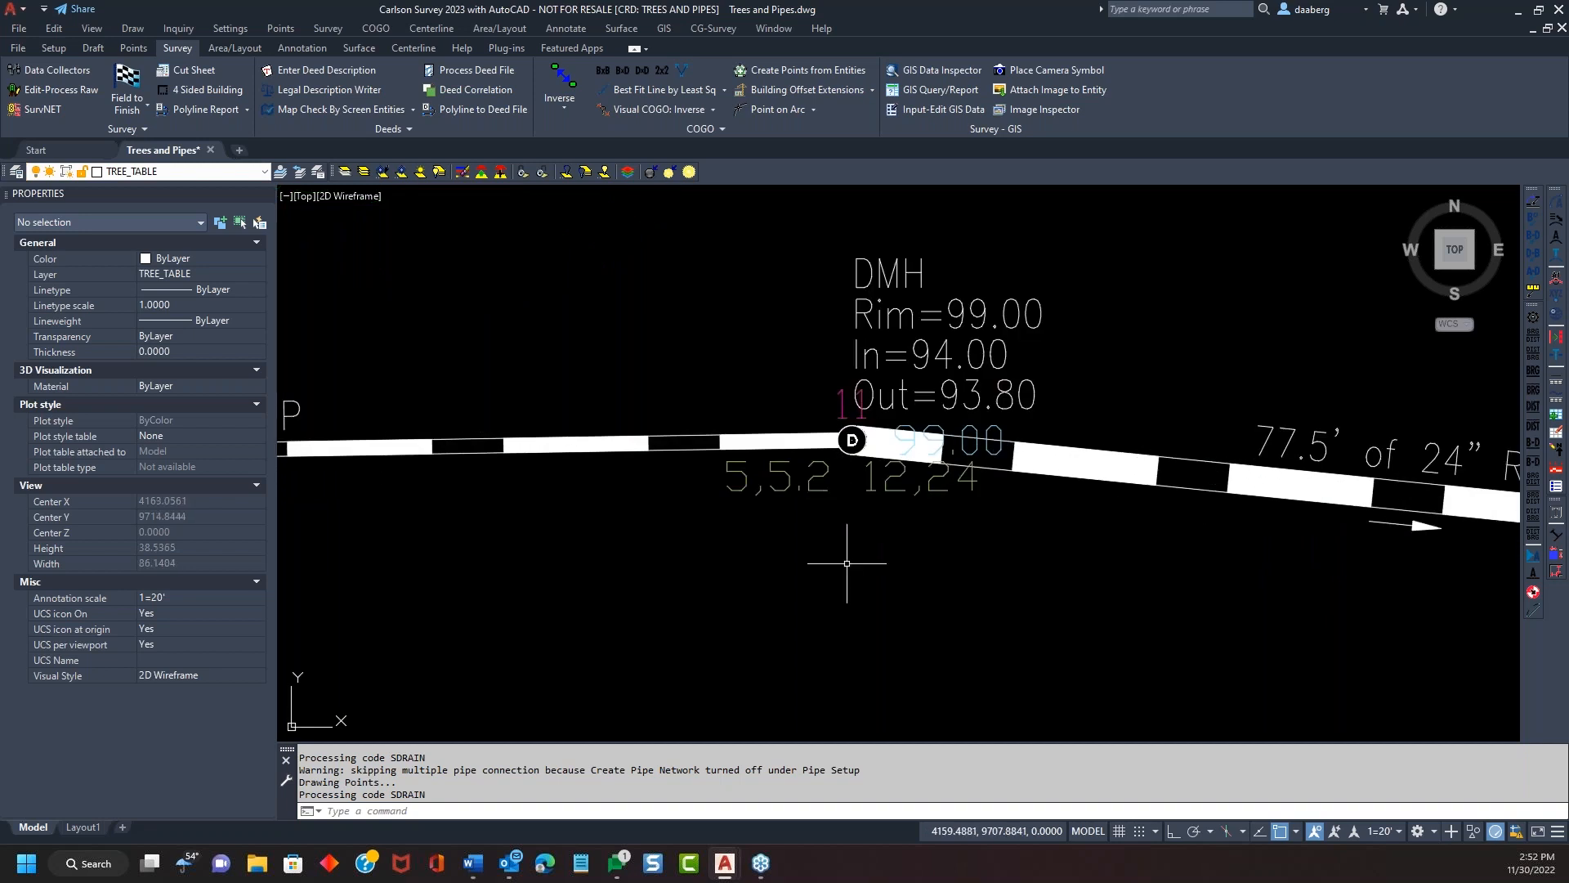
# Step: Enable the pipe slope label in the Field to Finish pipe label settings for code SDRAIN
pyautogui.scroll(-4, 847, 563)
pyautogui.moveTo(887, 634); pyautogui.dragTo(947, 600, button='middle')
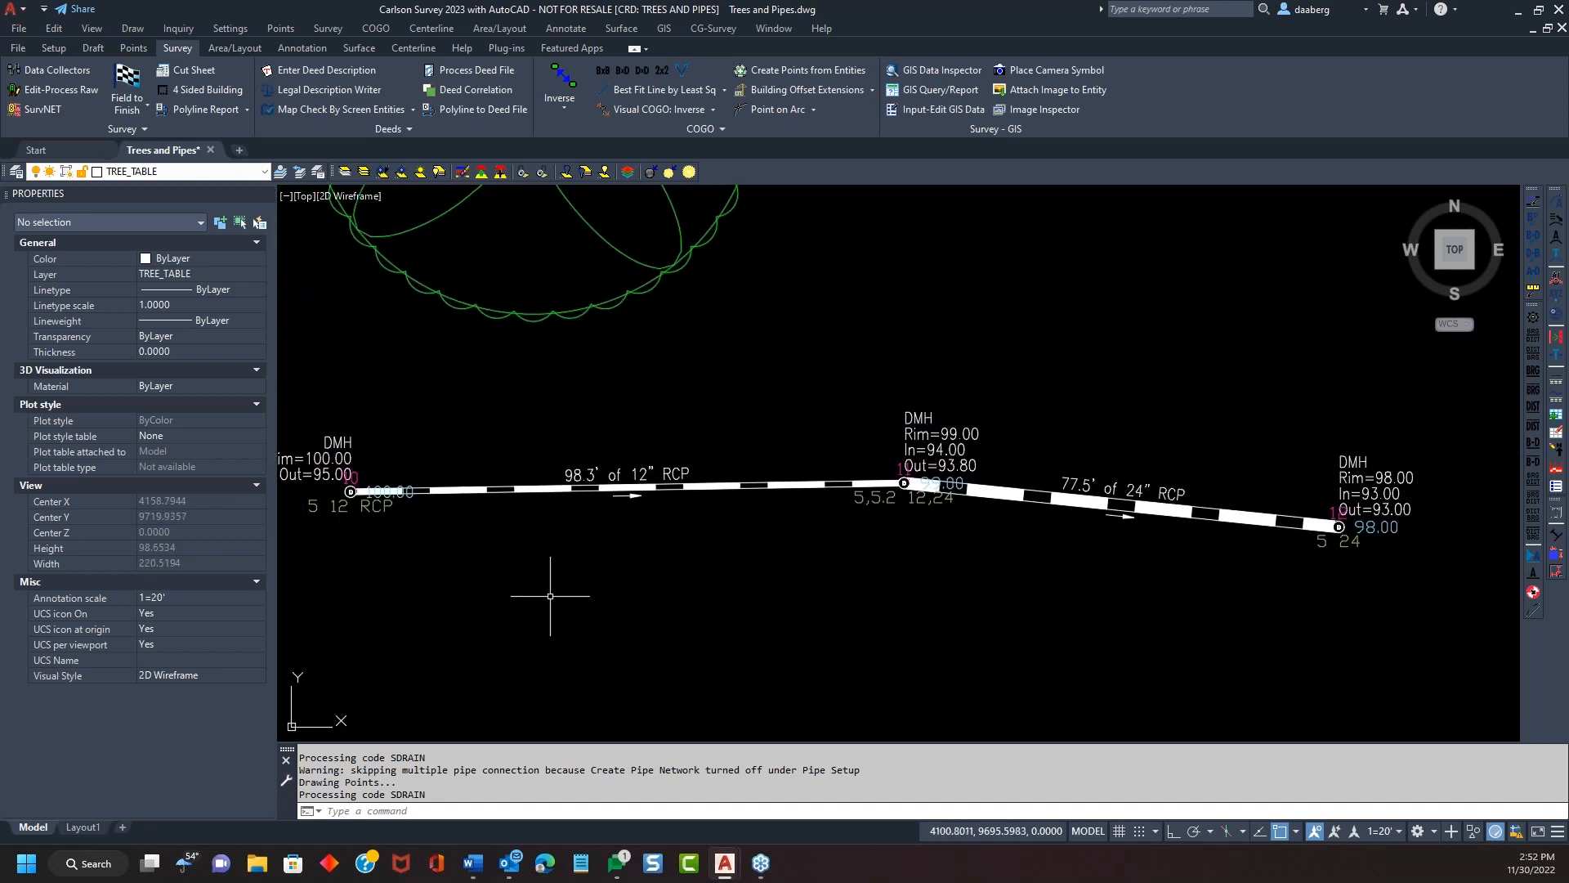
pyautogui.moveTo(704, 608)
pyautogui.mouseDown(button='middle')
pyautogui.moveTo(667, 590)
pyautogui.moveTo(681, 599)
pyautogui.mouseUp(button='middle')
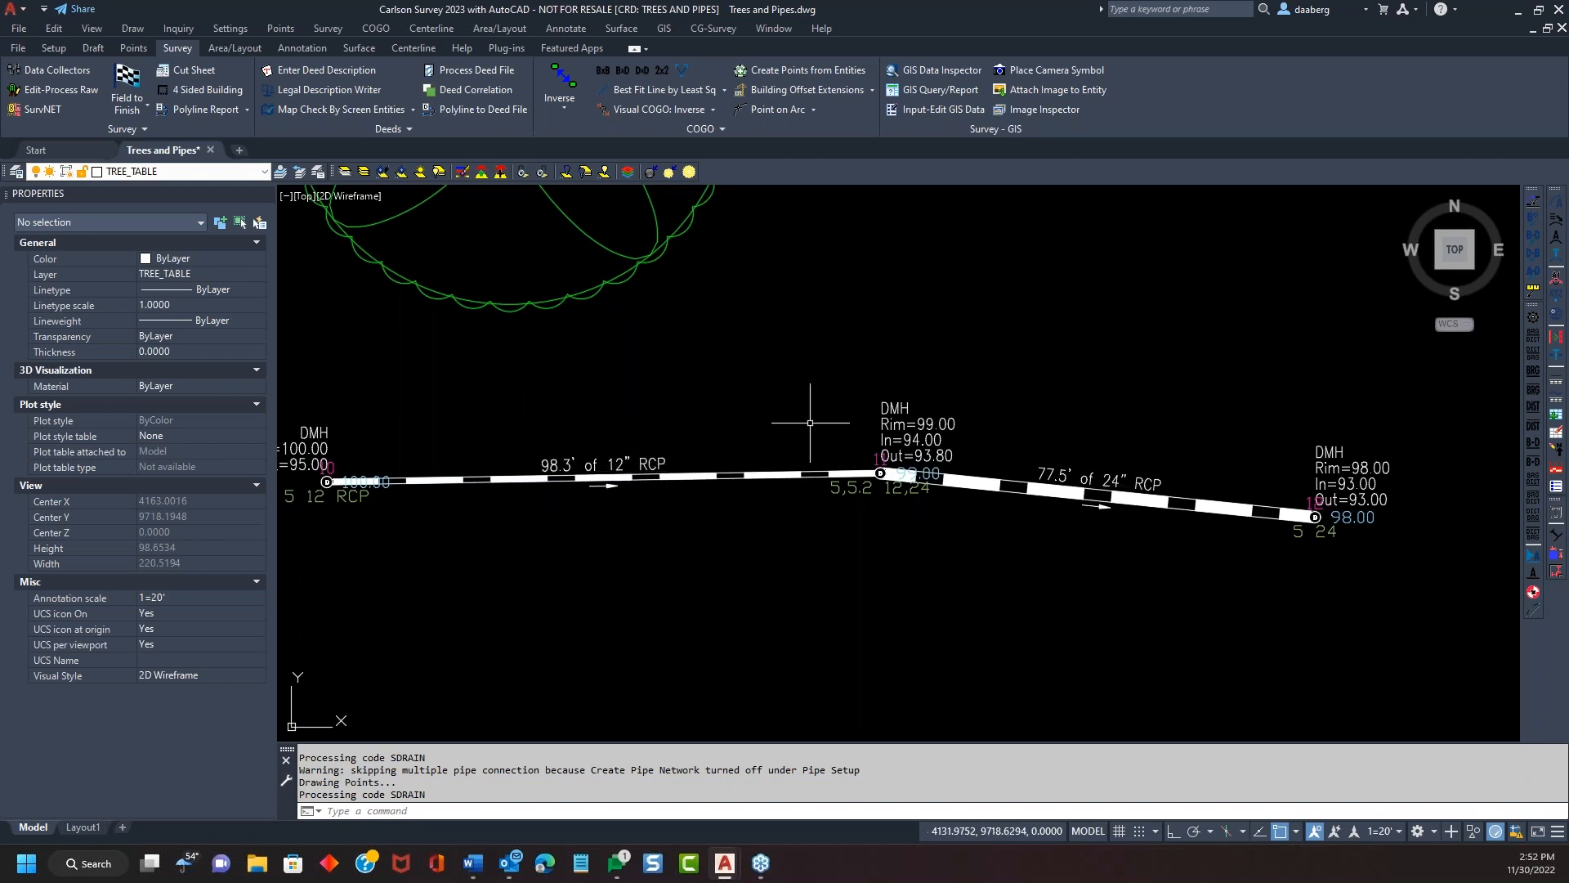
pyautogui.click(127, 86)
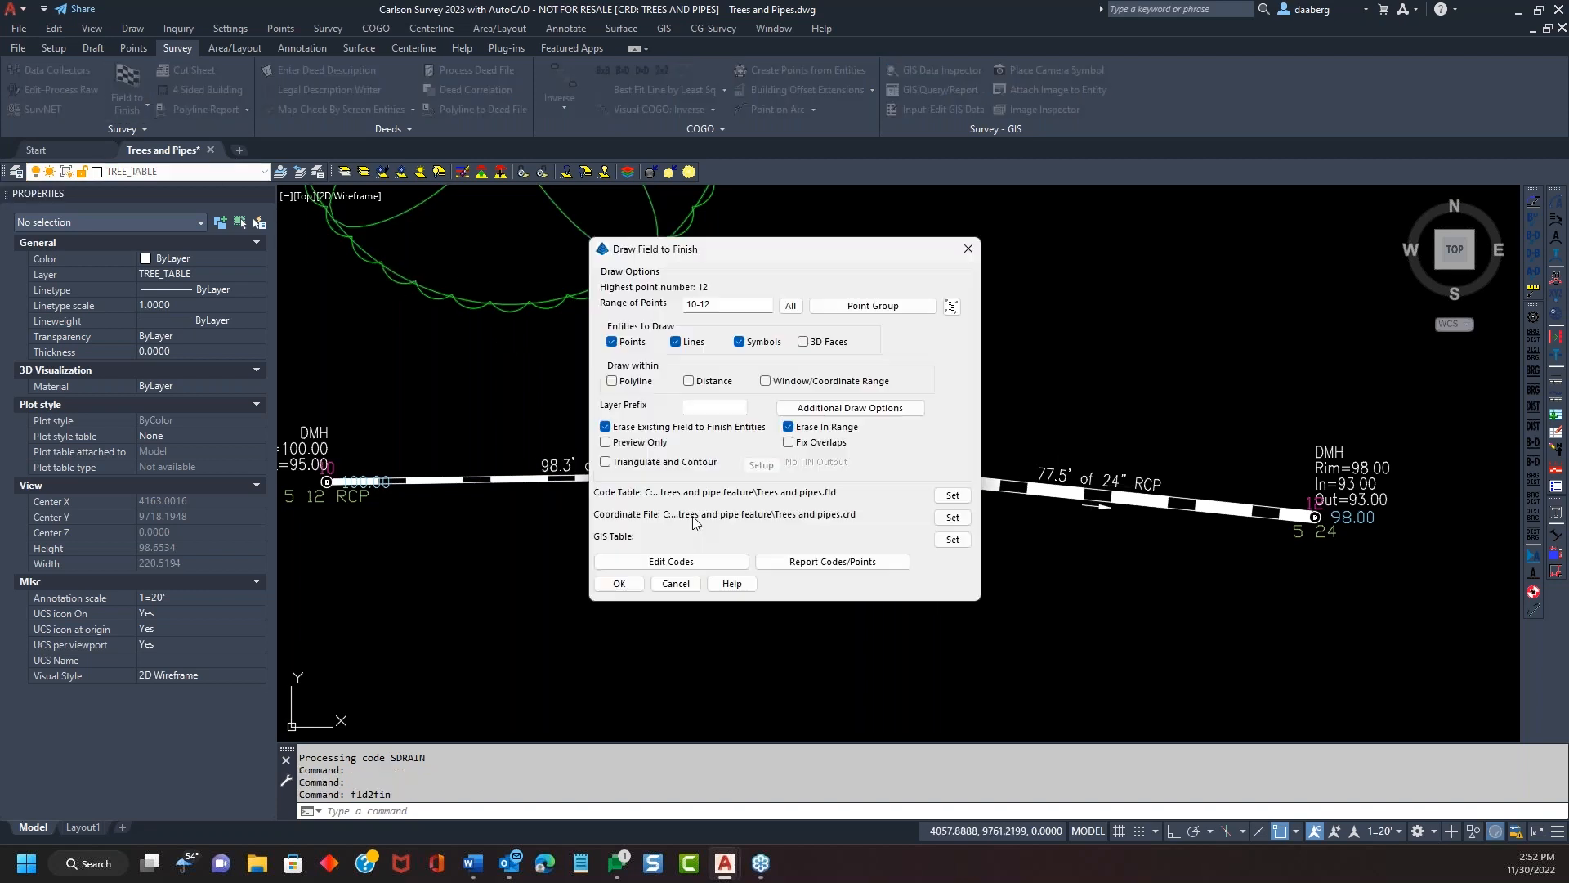
pyautogui.click(693, 562)
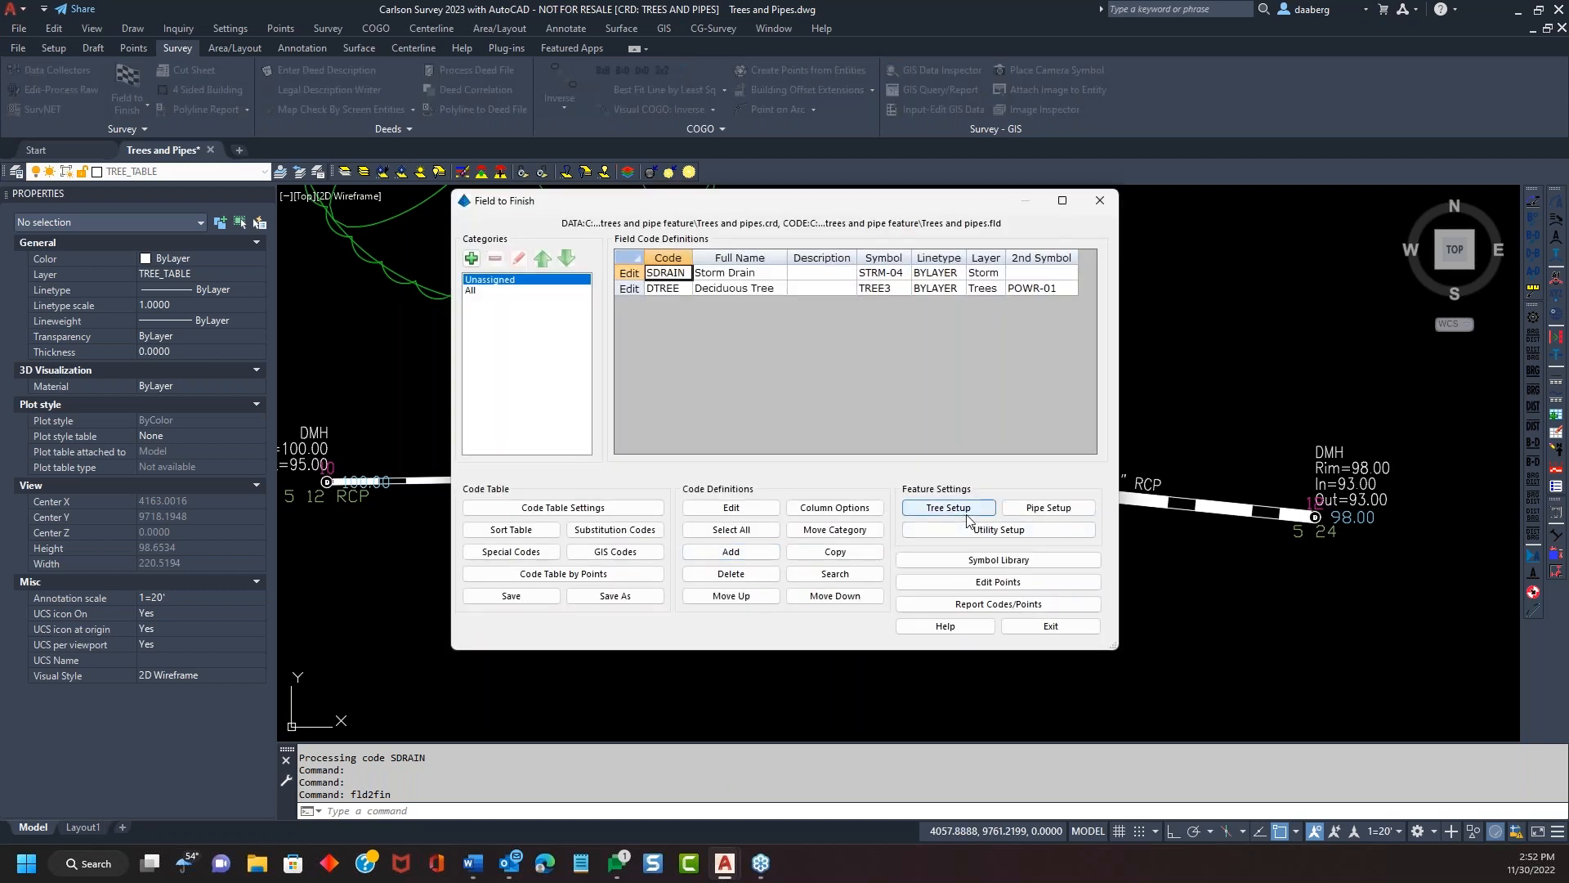
pyautogui.click(1049, 509)
pyautogui.click(695, 625)
pyautogui.click(641, 640)
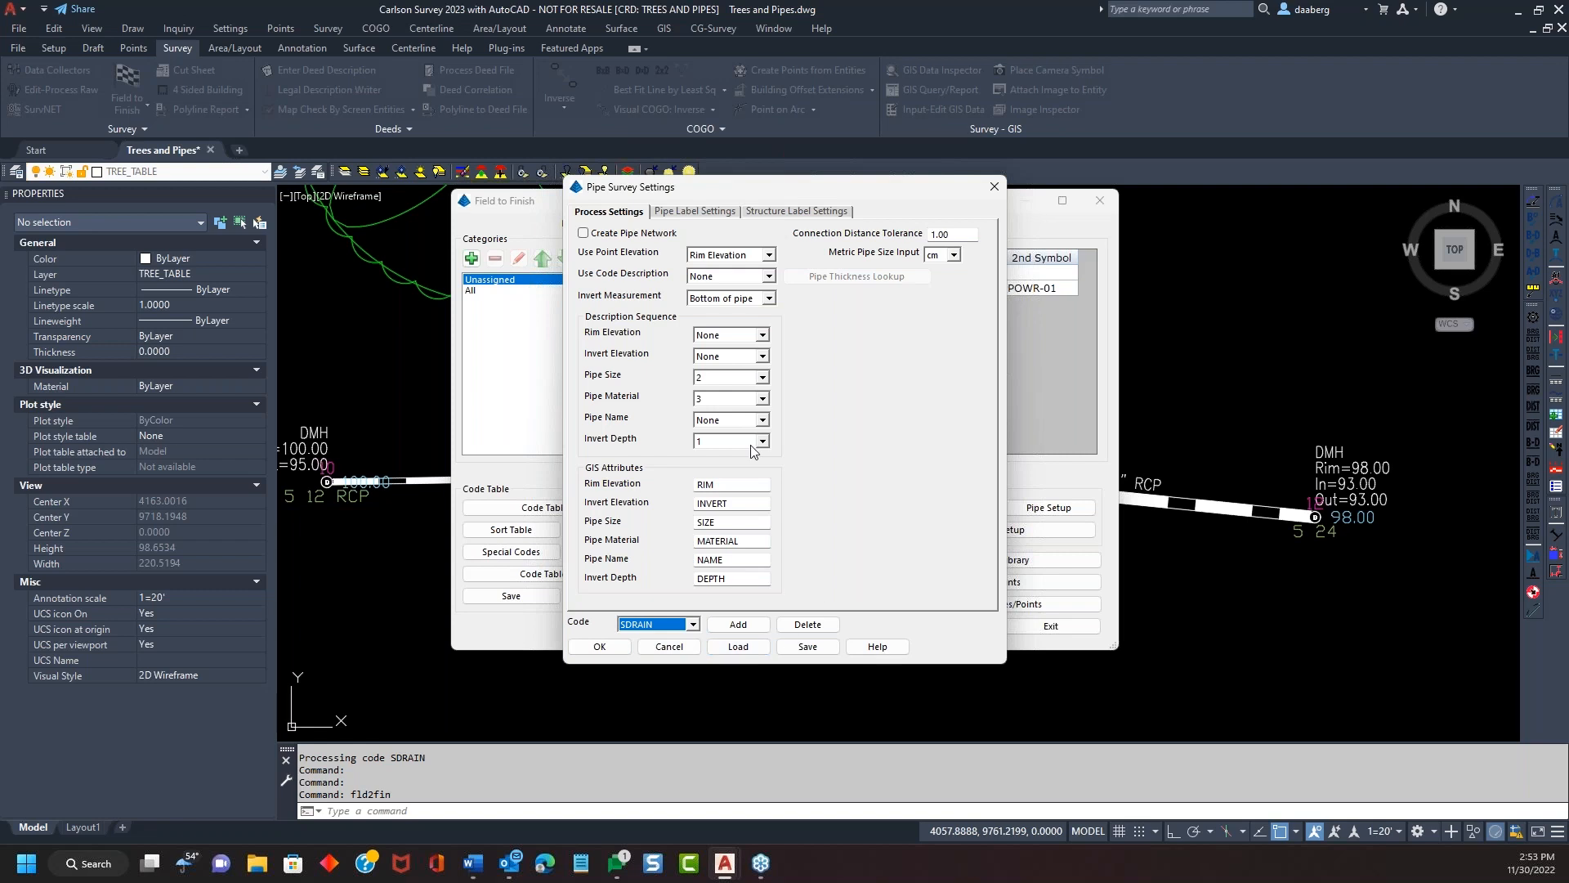
pyautogui.click(707, 211)
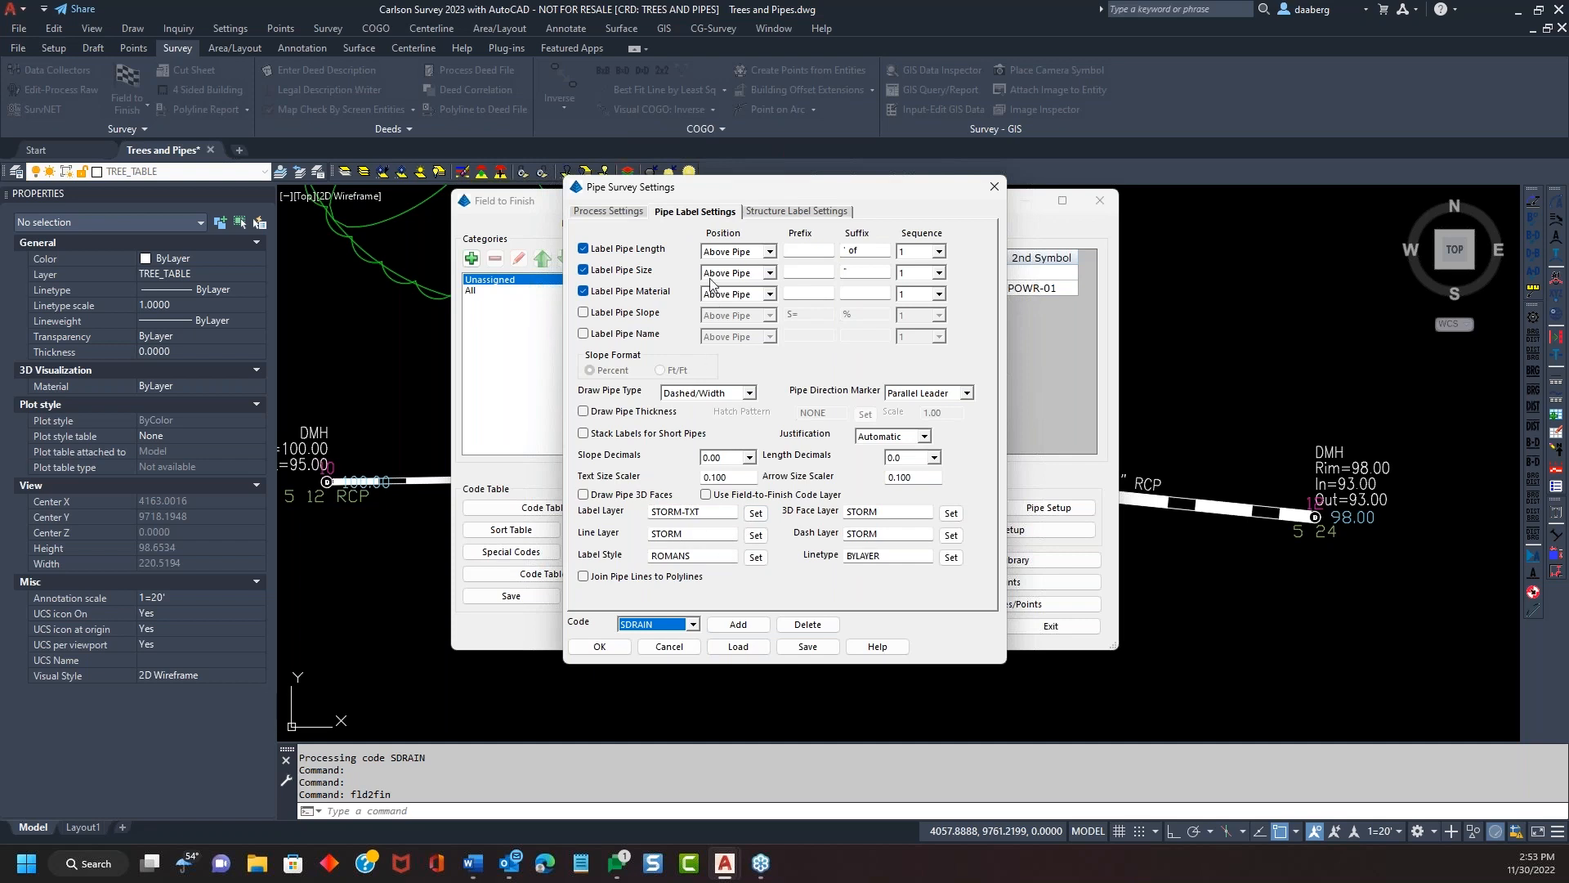
pyautogui.click(611, 212)
pyautogui.click(668, 215)
pyautogui.click(584, 315)
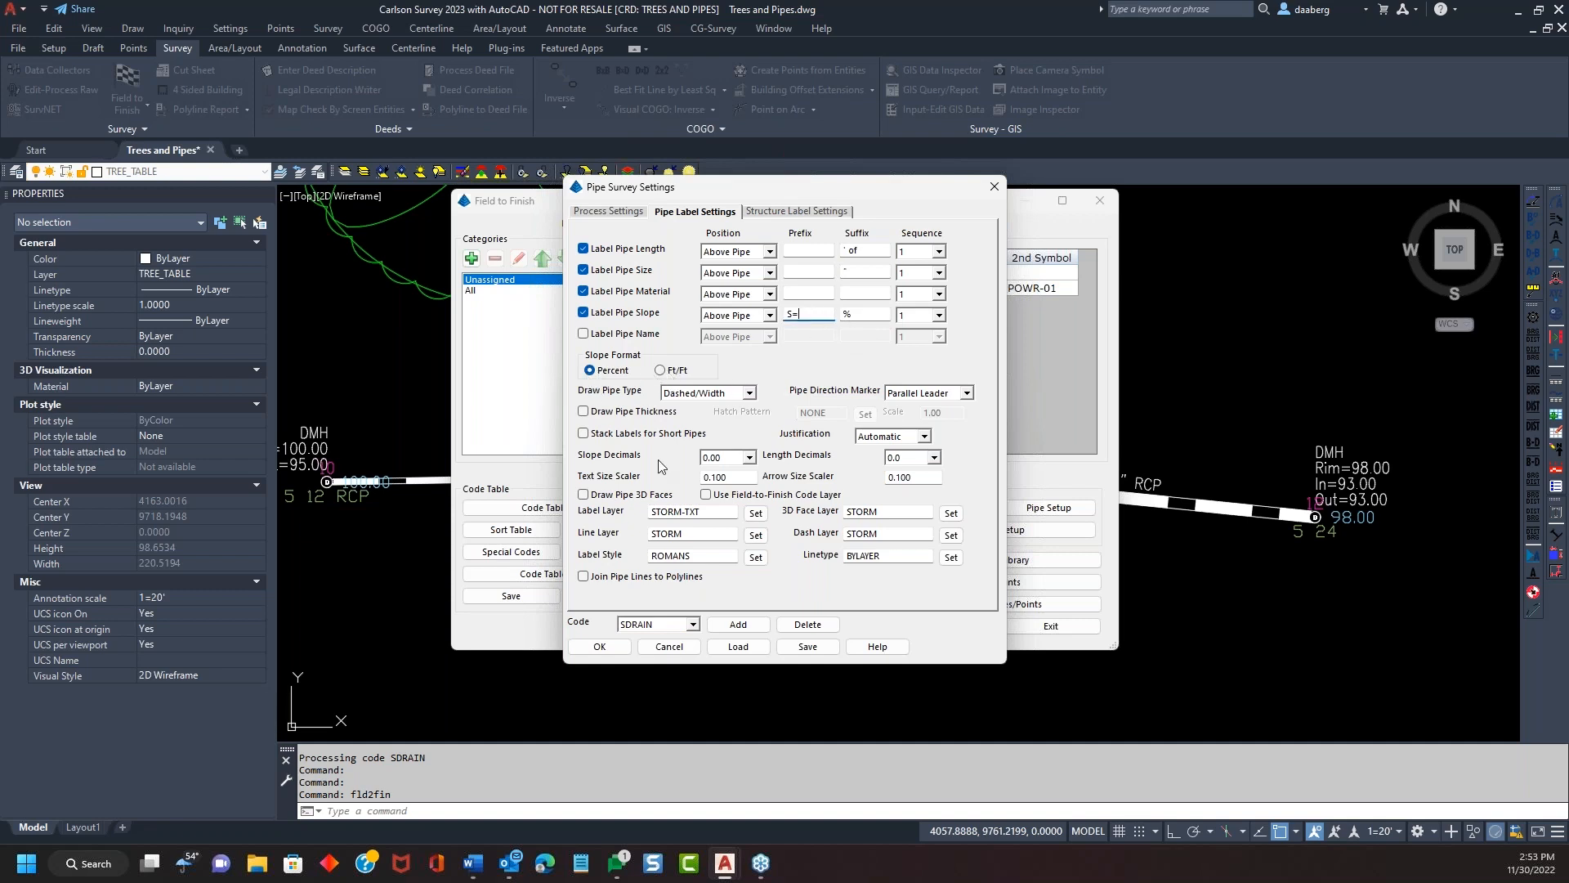
pyautogui.click(602, 646)
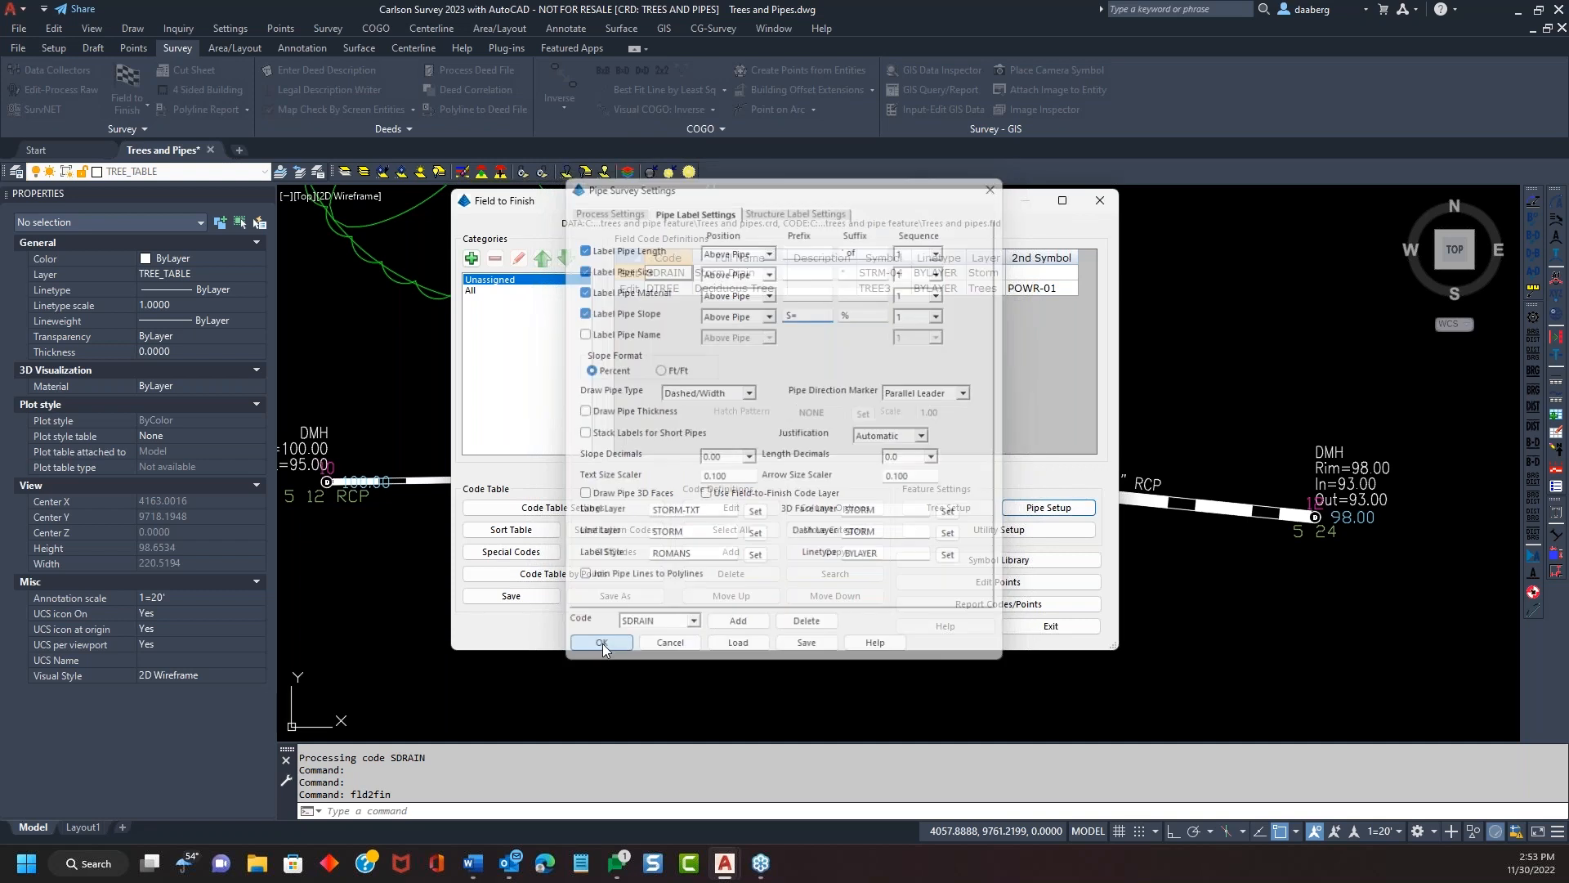
pyautogui.click(1052, 626)
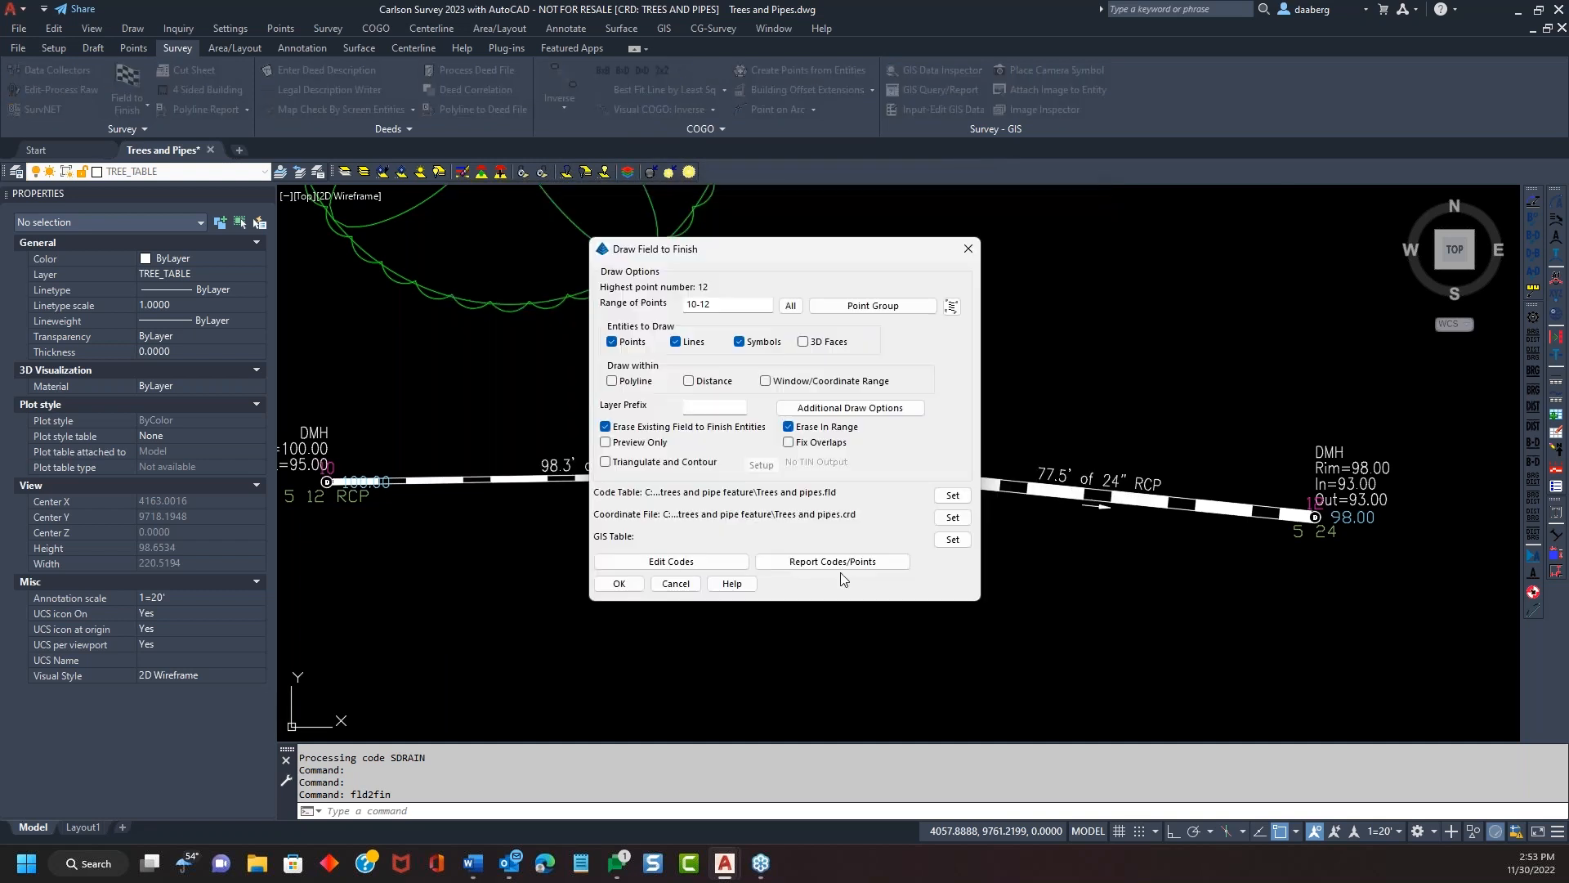
# Step: Redraw points 10-12 with Field to Finish and inspect the slope labels along both storm pipes
pyautogui.click(624, 582)
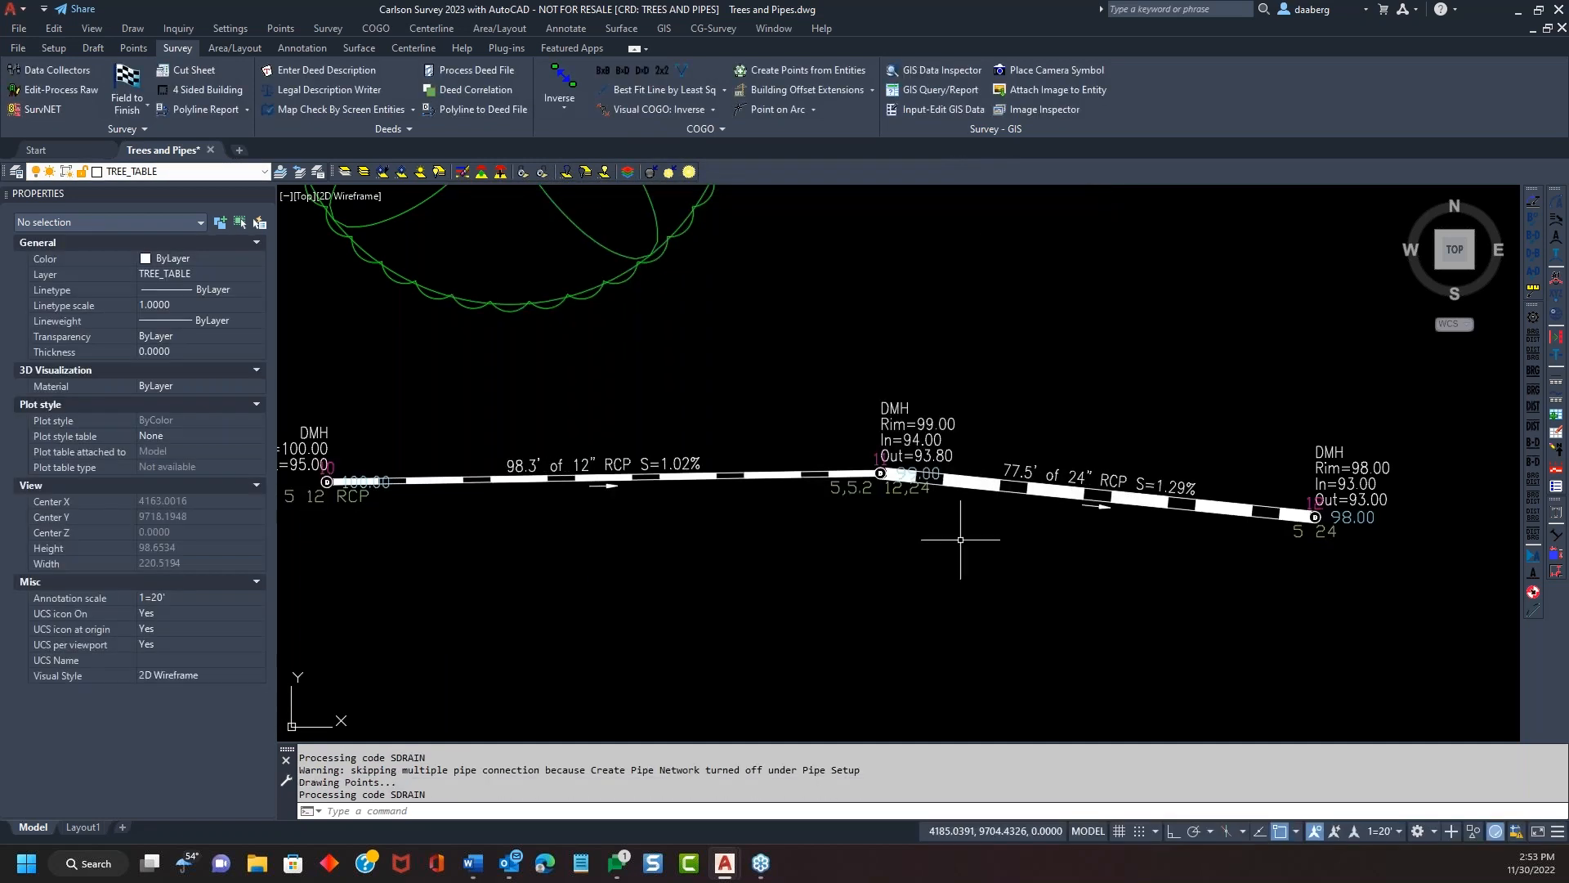
pyautogui.scroll(2, 1103, 490)
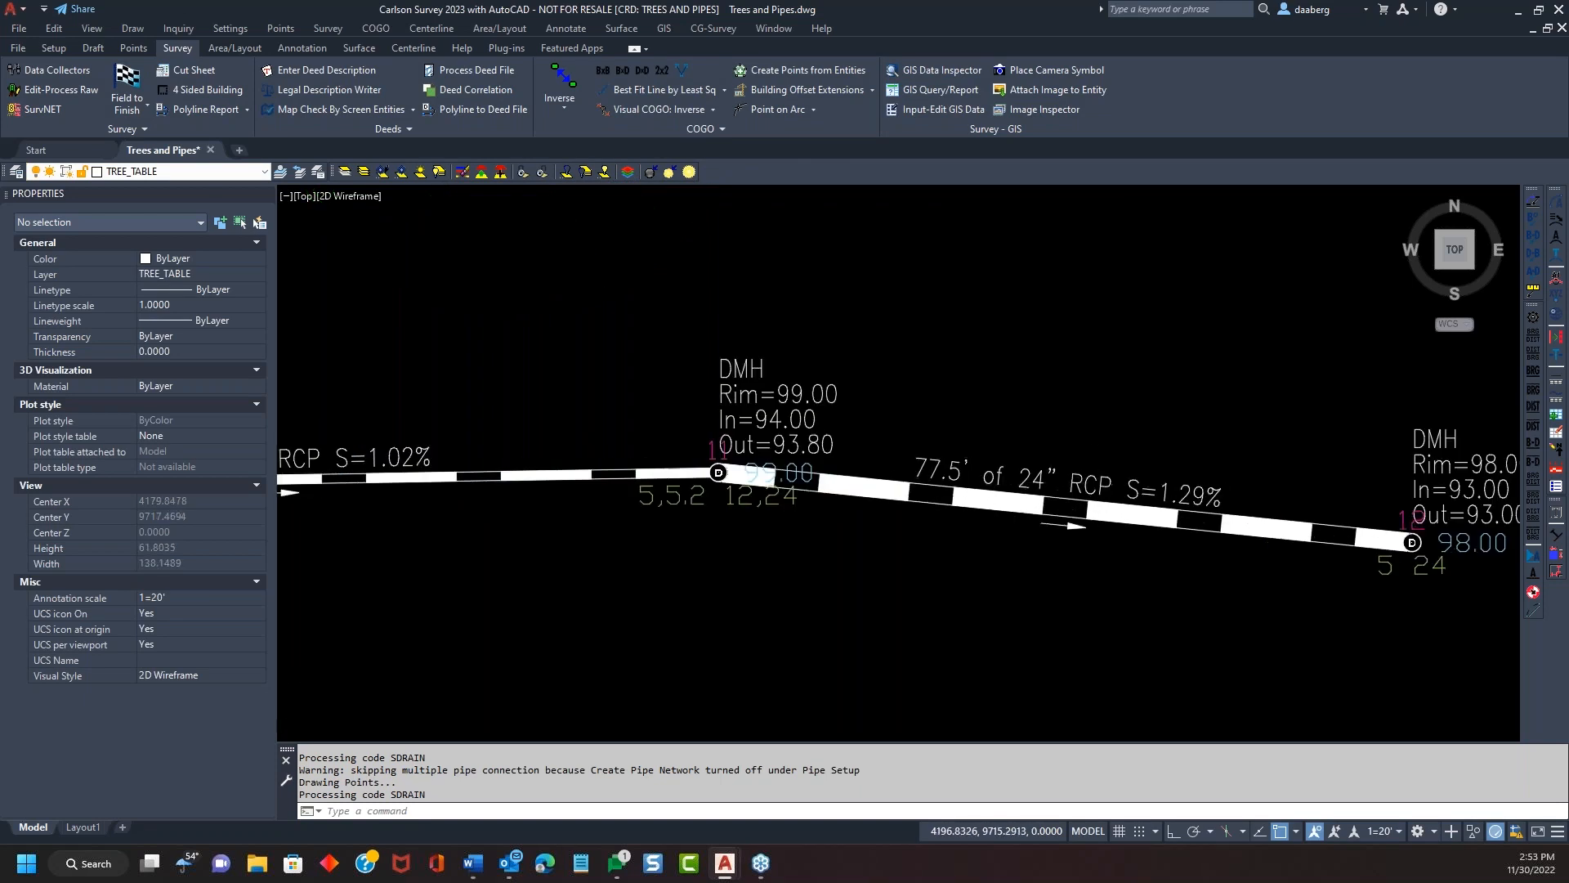
pyautogui.scroll(-2, 1051, 482)
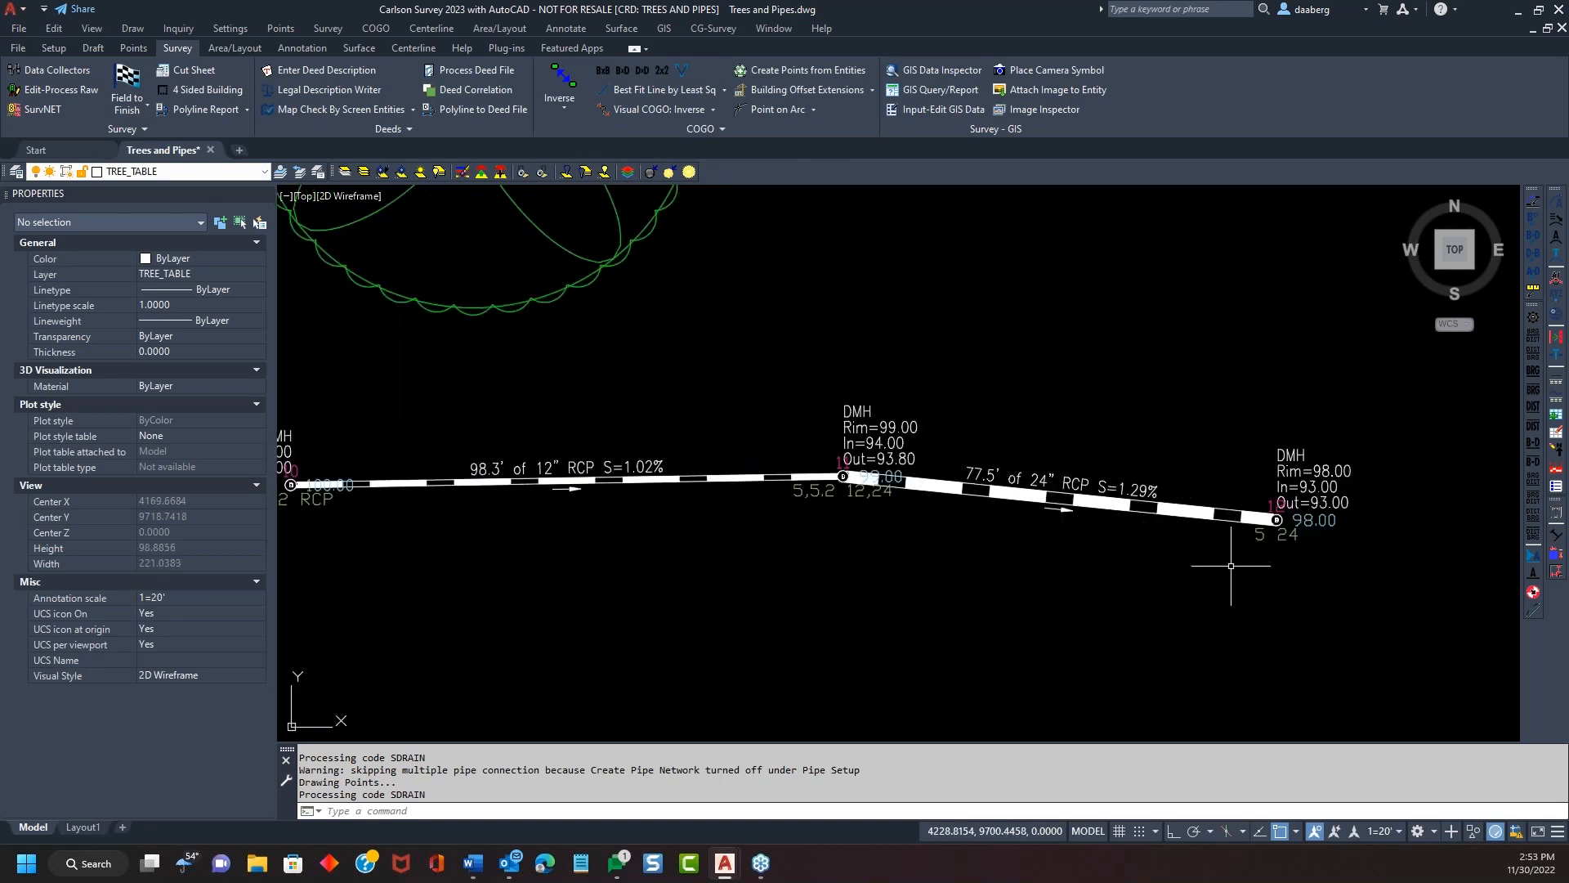
pyautogui.scroll(2, 1115, 549)
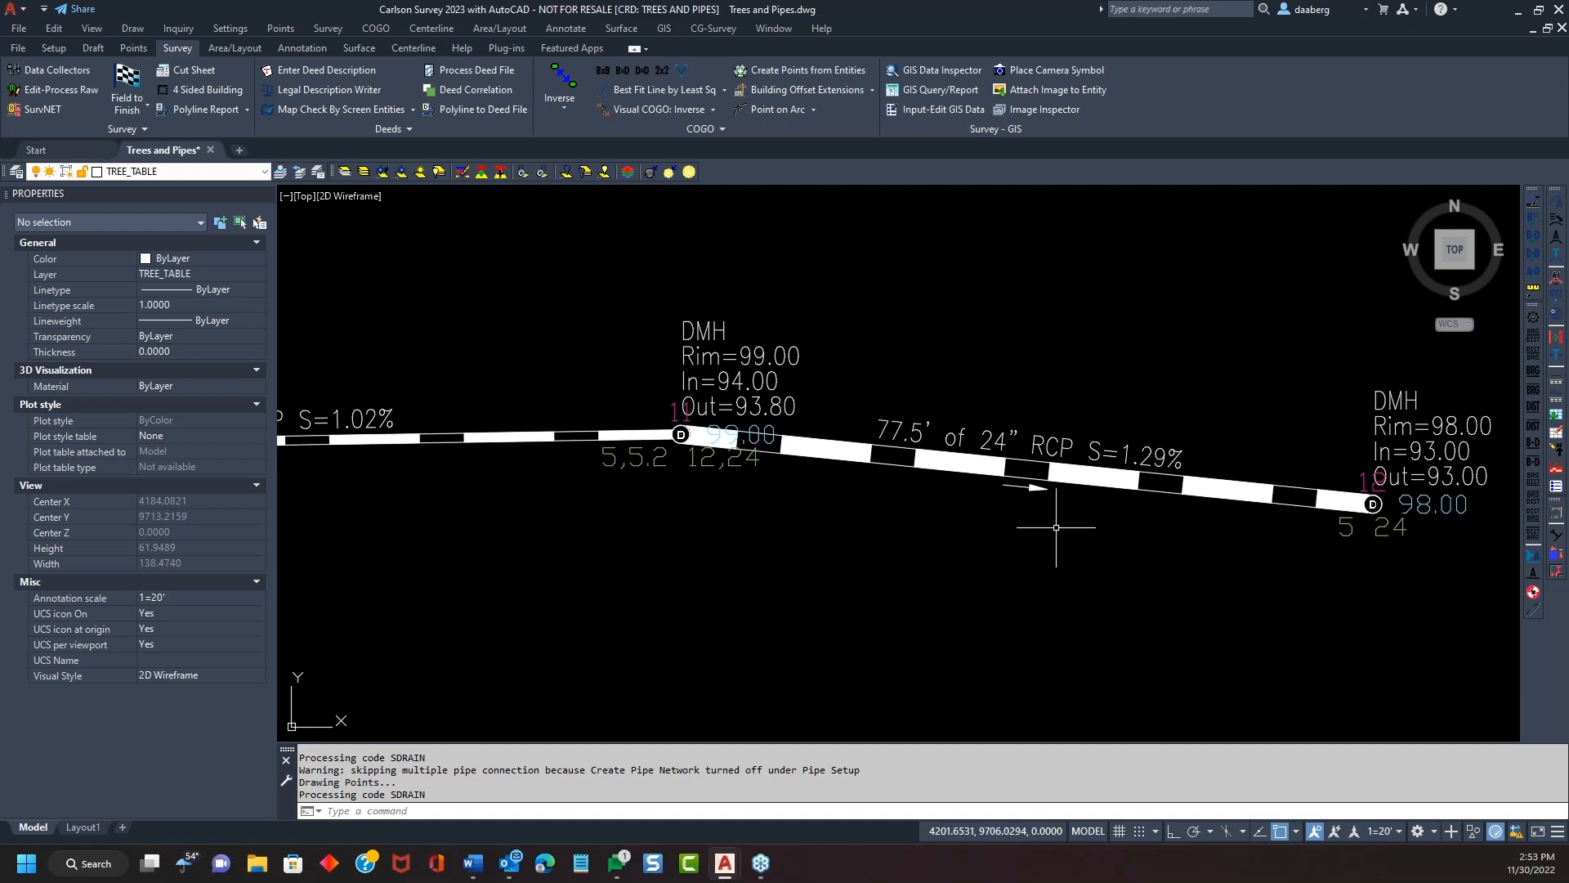
pyautogui.scroll(-3, 1016, 526)
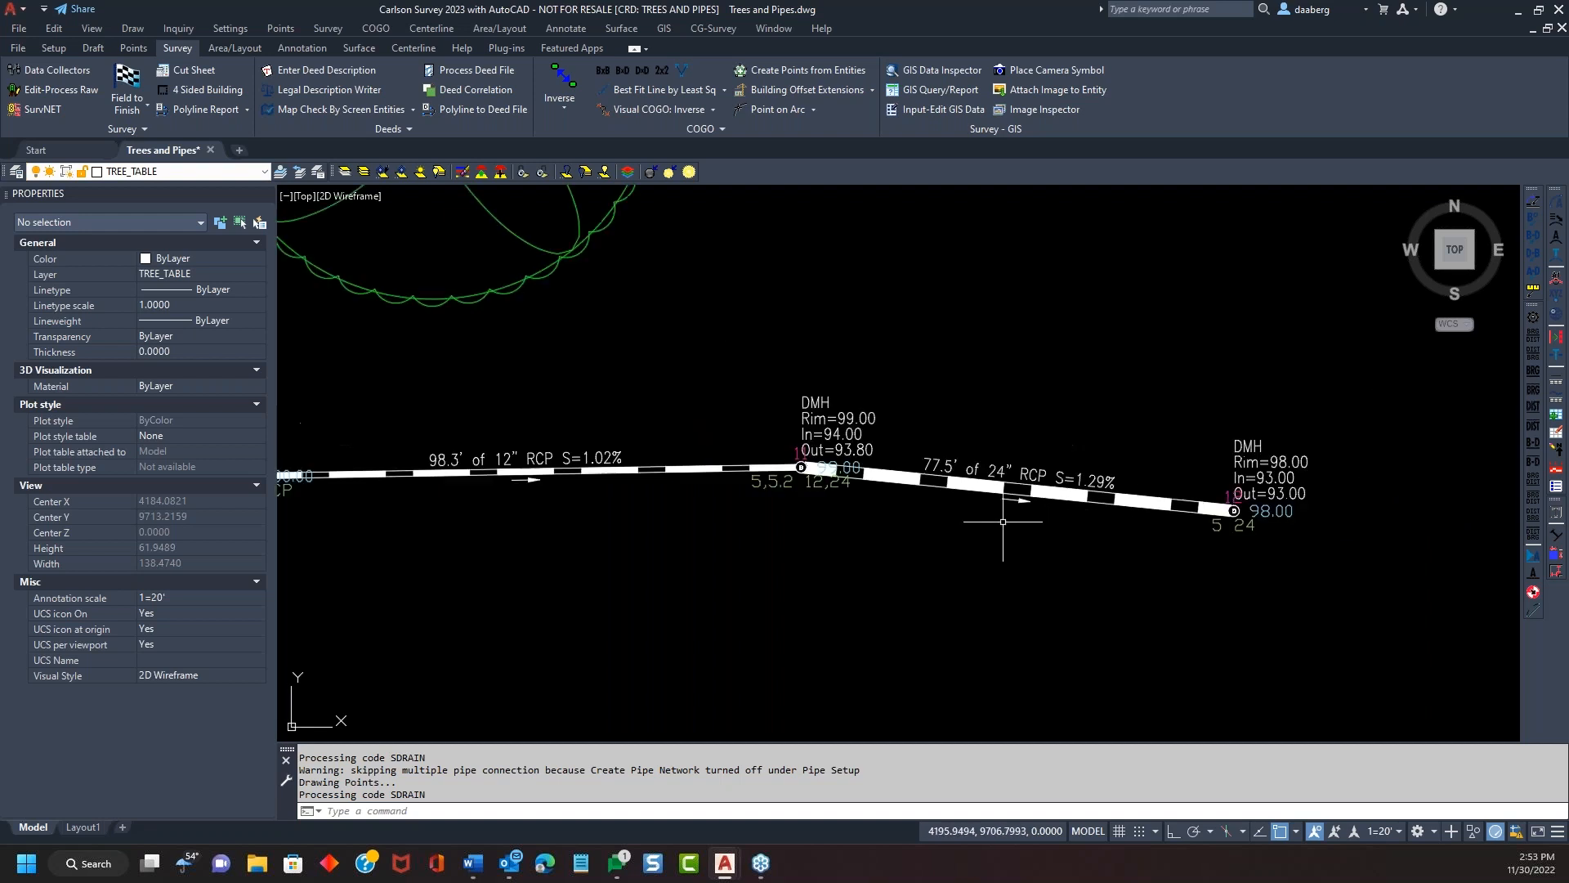
pyautogui.moveTo(751, 578); pyautogui.dragTo(855, 565, button='middle')
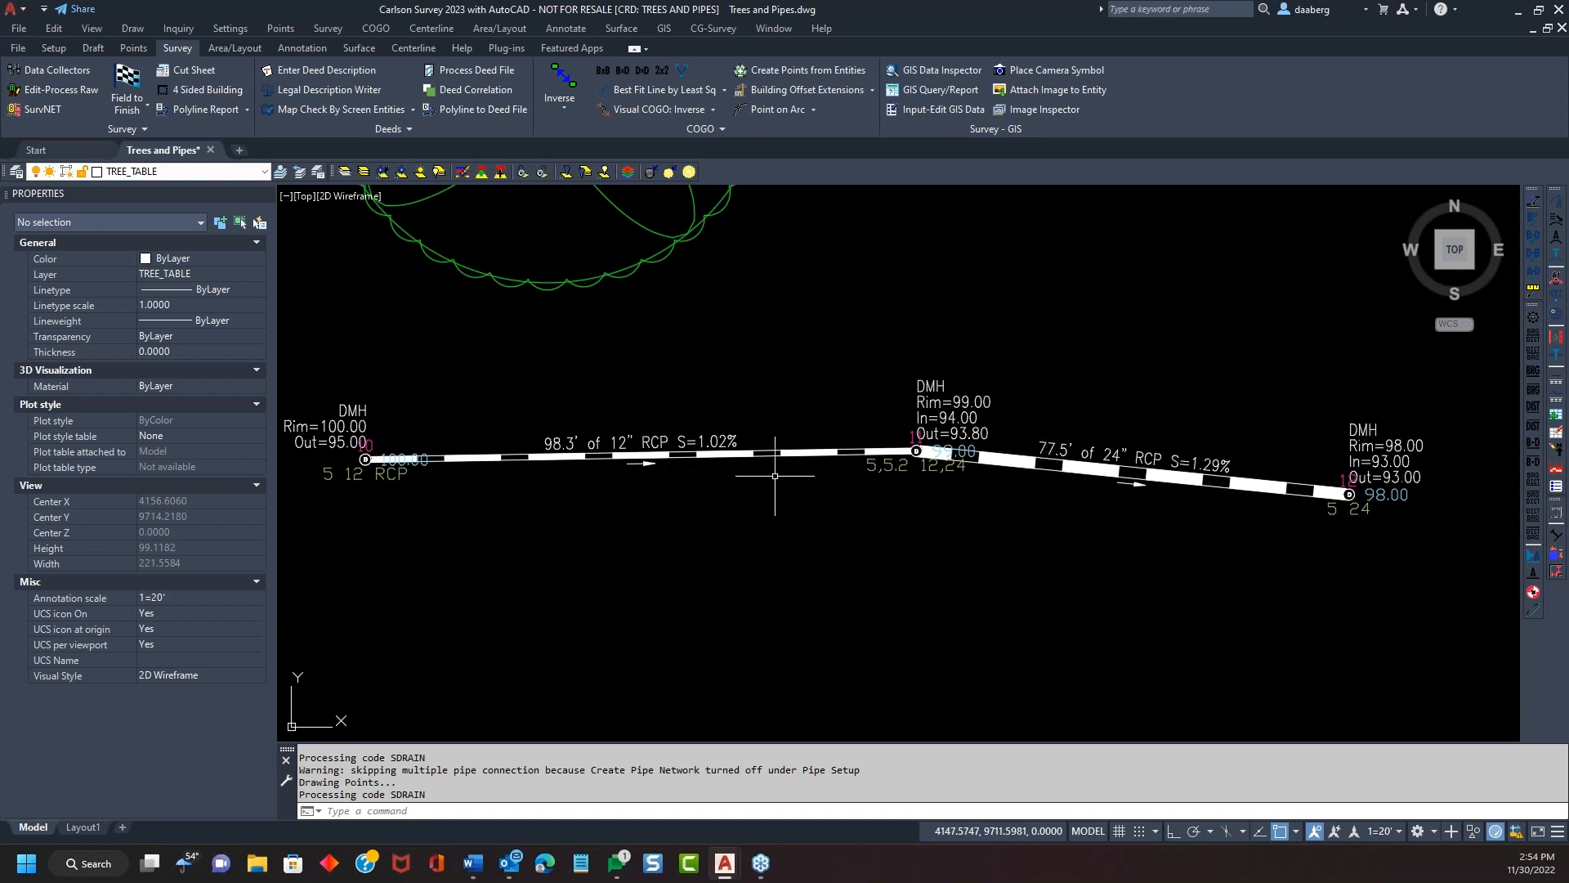
pyautogui.scroll(-1, 896, 508)
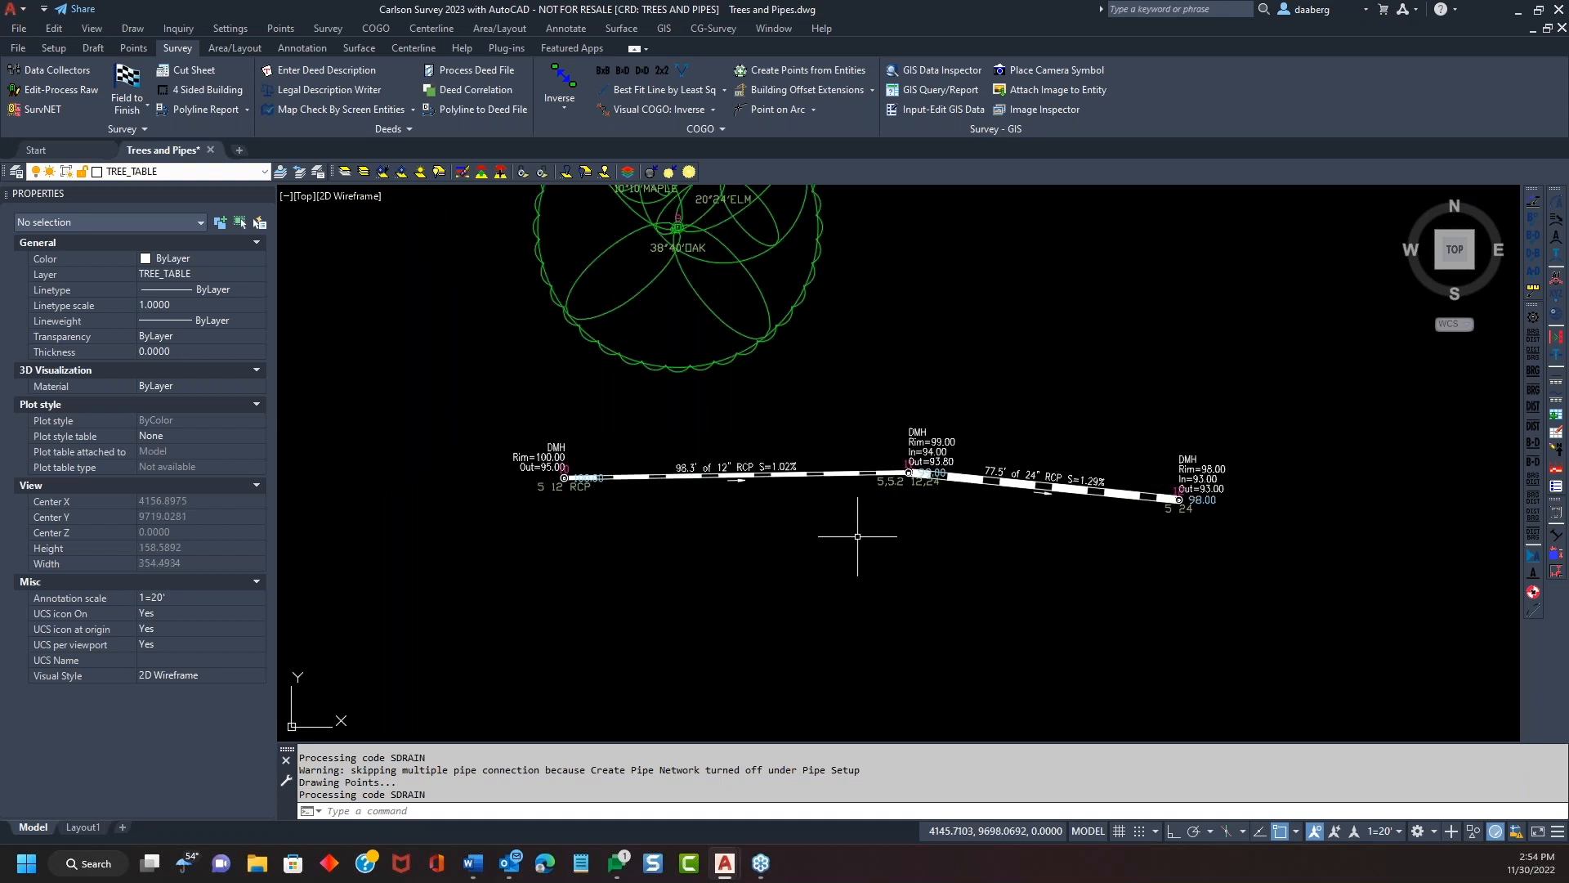
pyautogui.scroll(1, 857, 519)
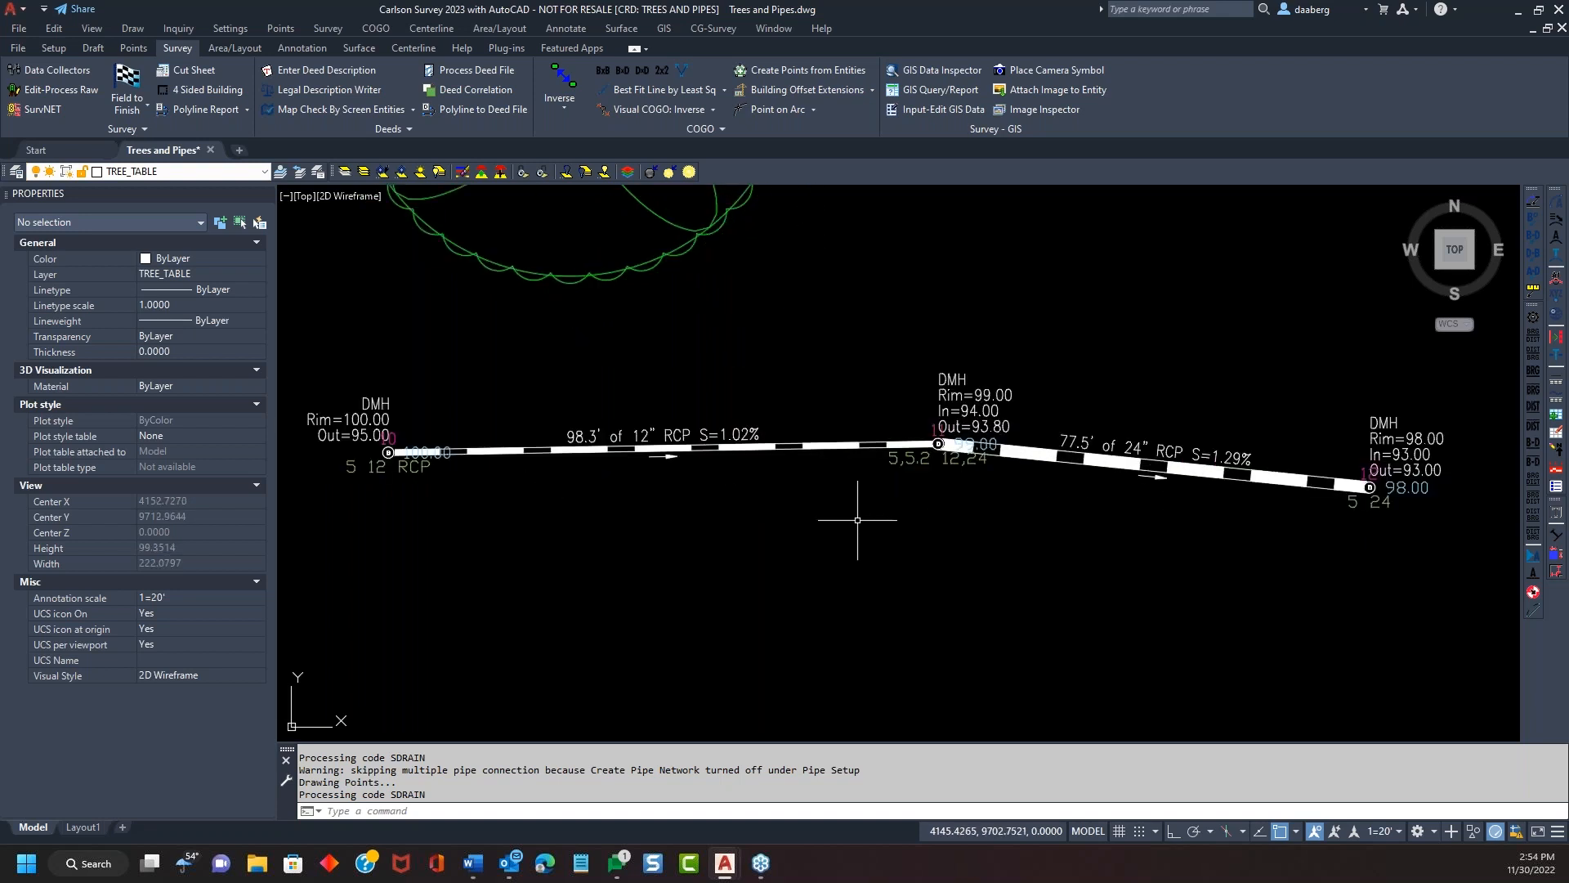
pyautogui.scroll(-2, 857, 520)
# Step: Review the SDRAIN and DTREE code definitions in the Field to Finish code table without drawing
pyautogui.click(129, 89)
pyautogui.click(660, 565)
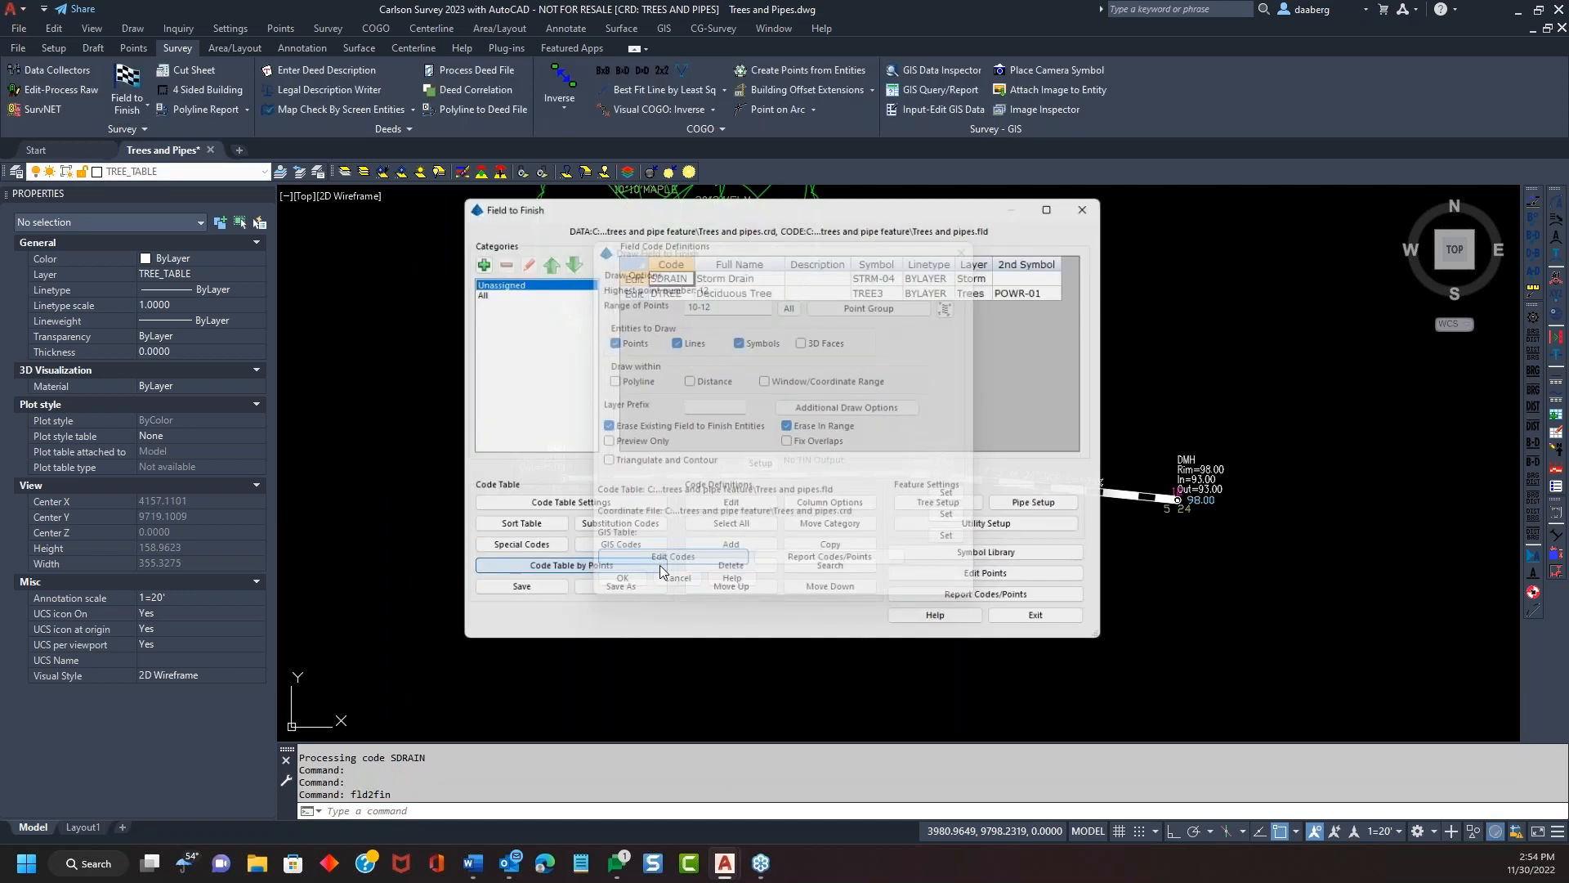
pyautogui.moveTo(796, 206); pyautogui.dragTo(436, 80)
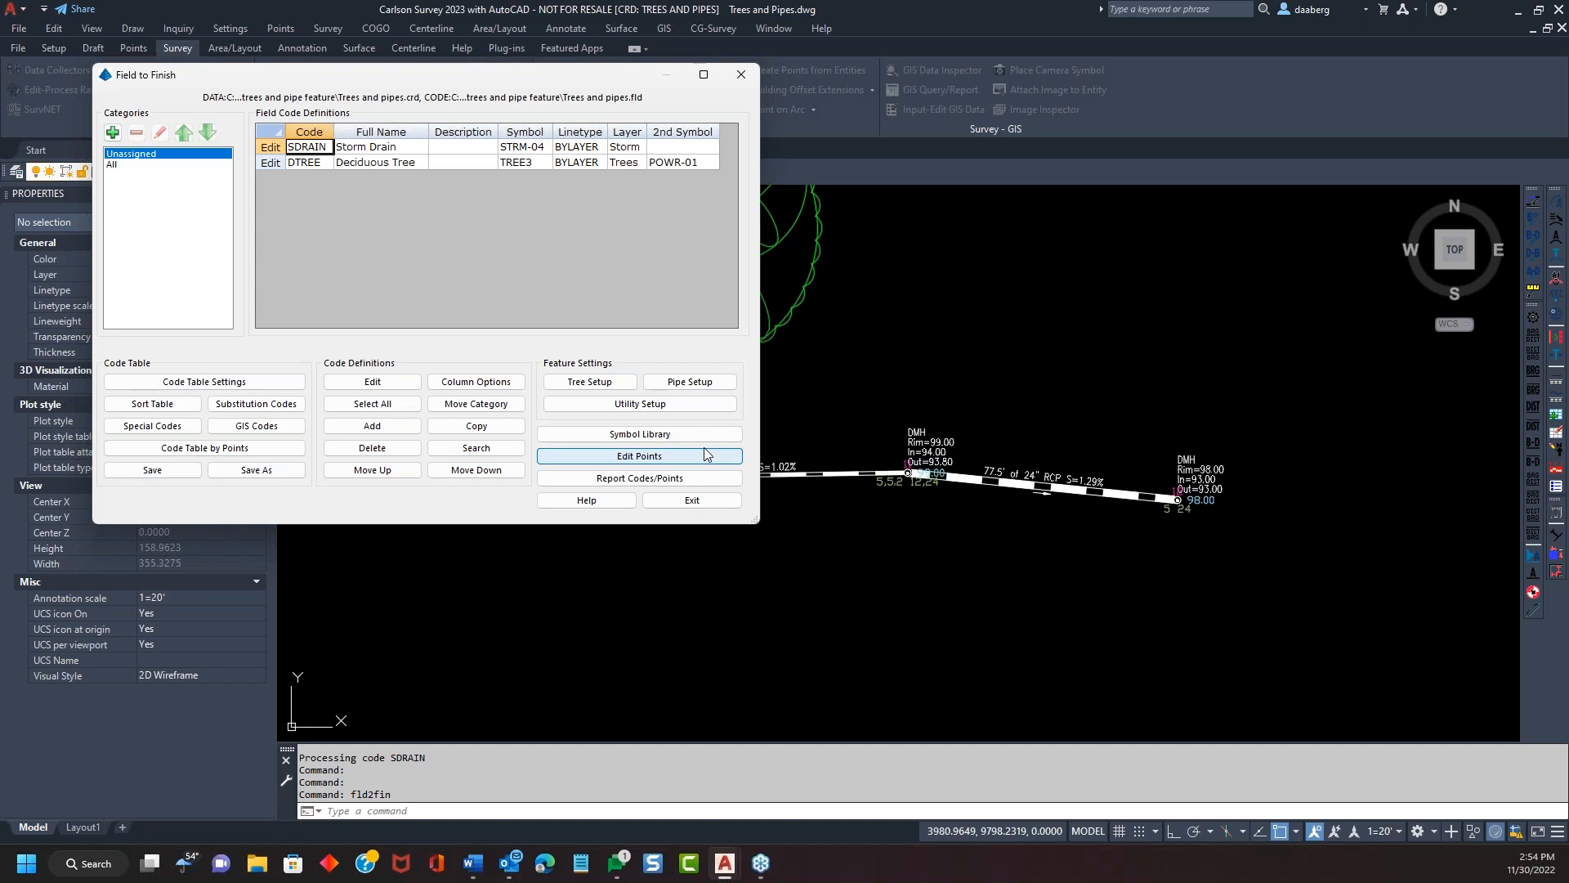
pyautogui.click(691, 500)
pyautogui.click(677, 586)
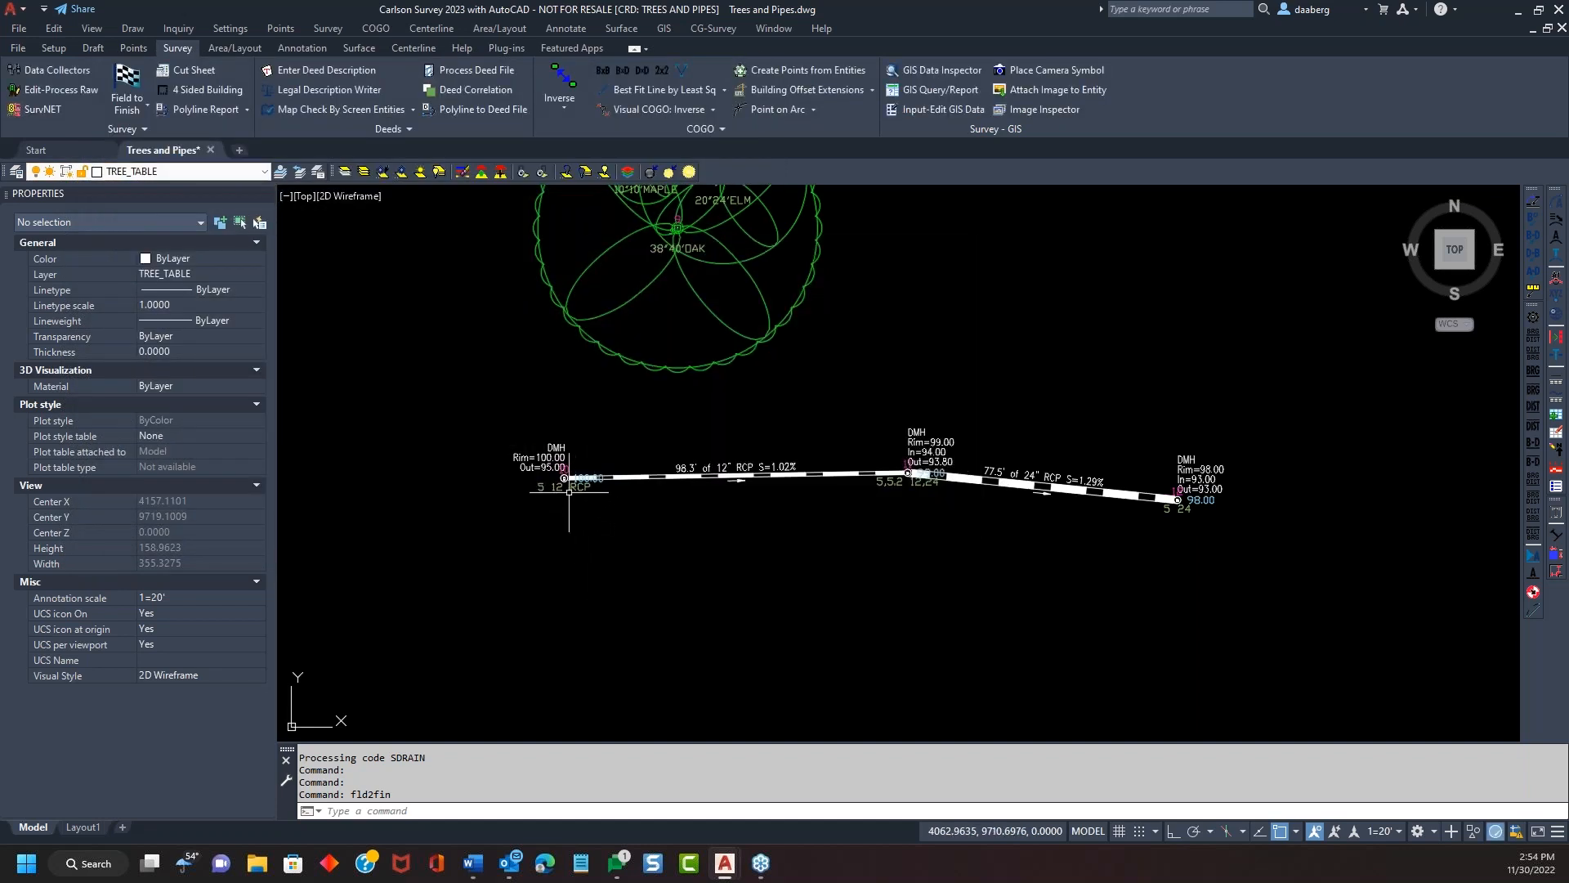
# Step: Compare point 10's CRD file description with the description sequence in the SDRAIN pipe process settings
pyautogui.doubleClick(564, 477)
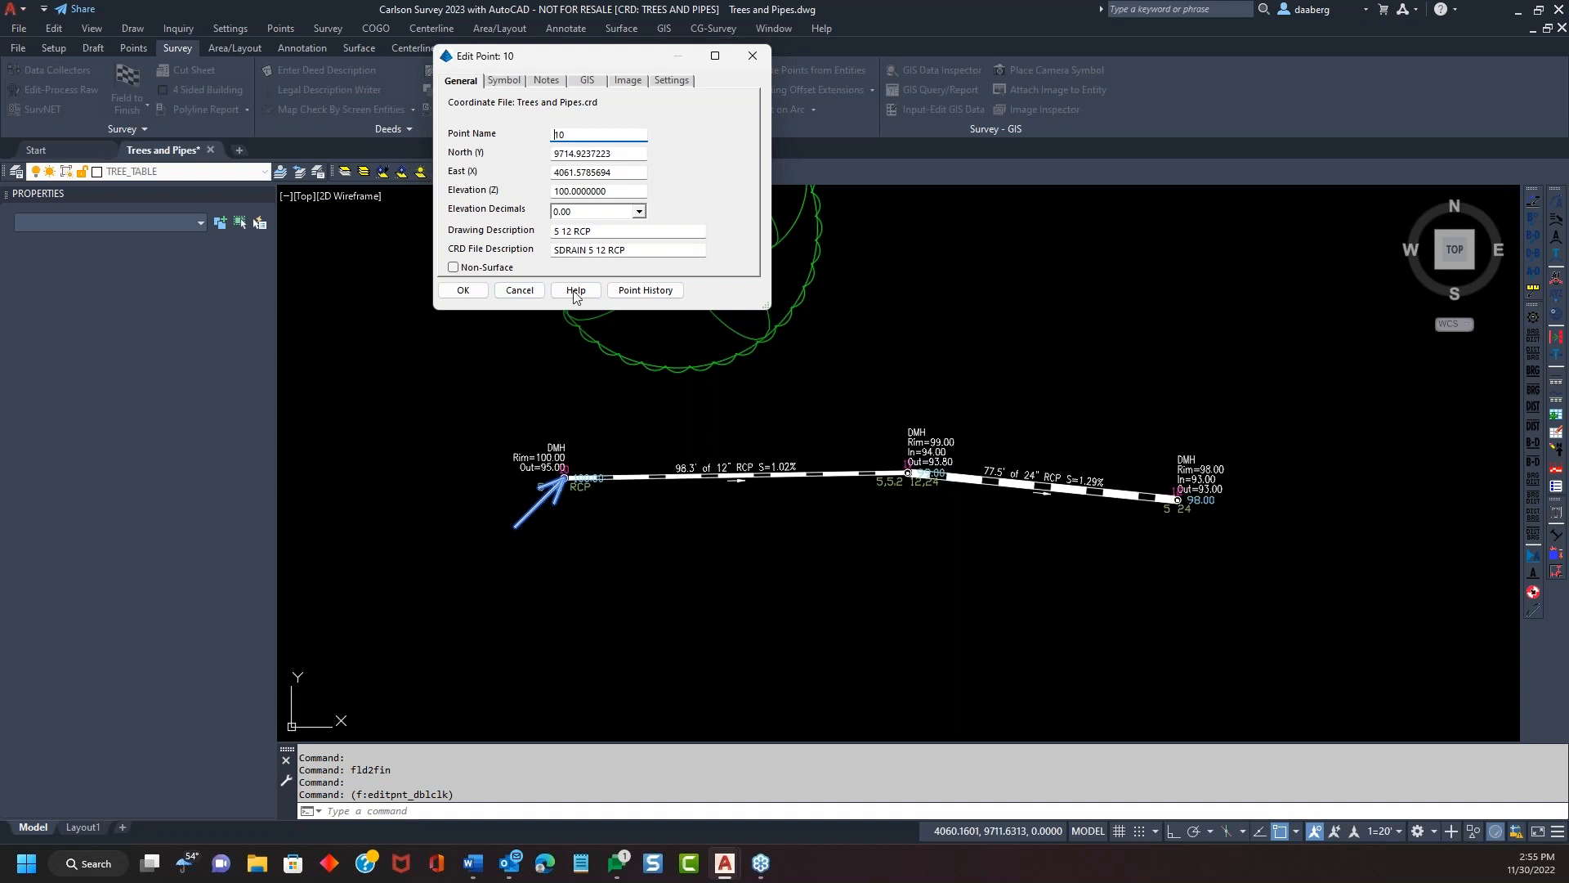
pyautogui.click(528, 292)
pyautogui.click(121, 81)
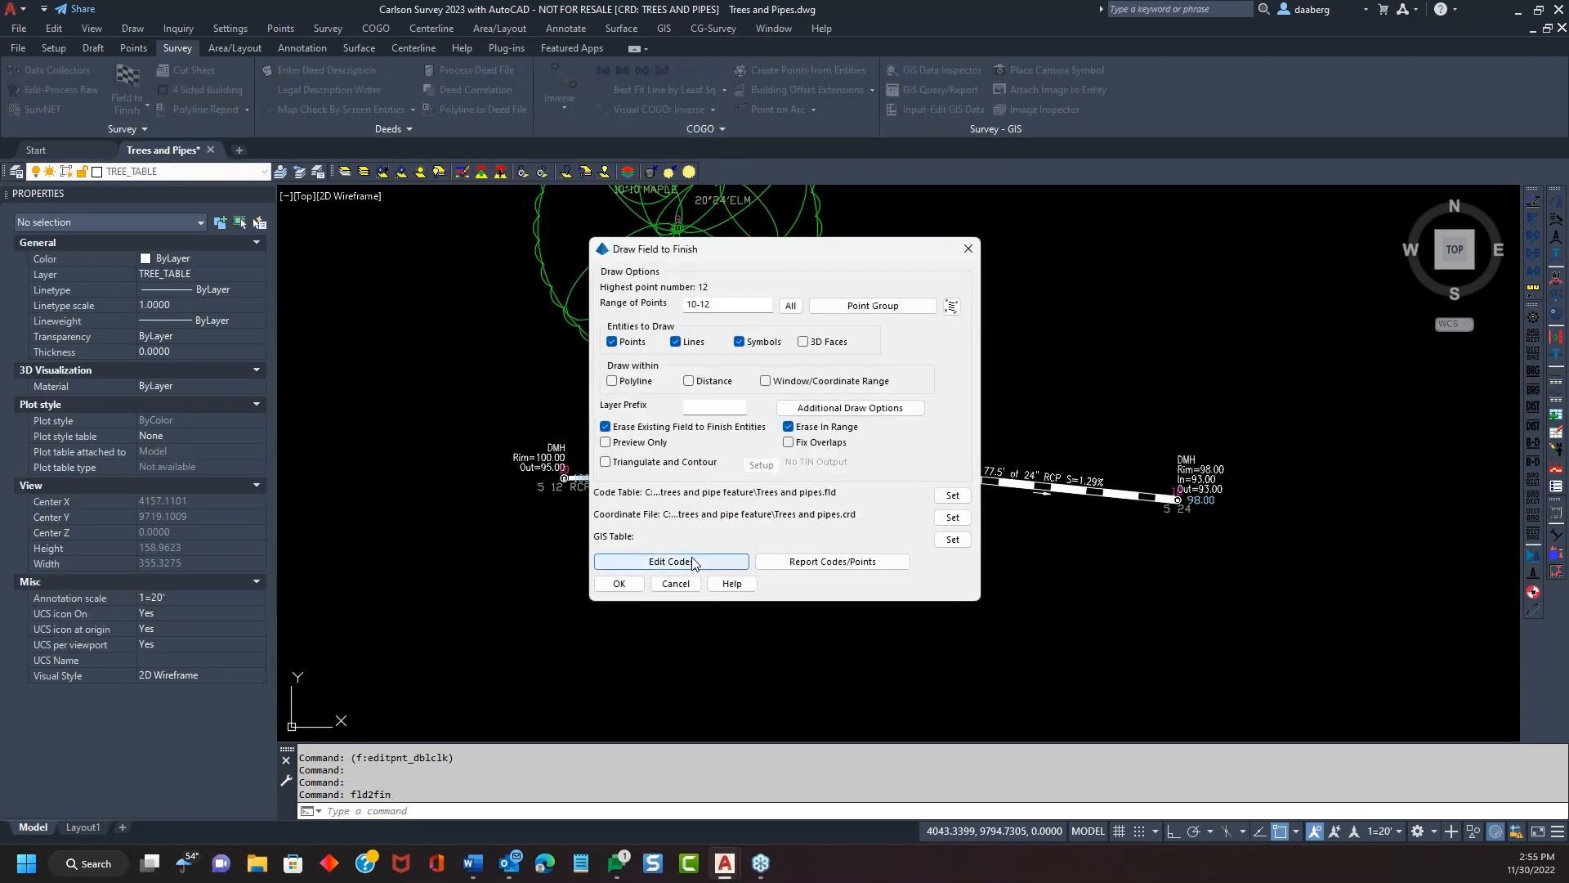
pyautogui.click(690, 556)
pyautogui.moveTo(641, 198); pyautogui.dragTo(556, 159)
pyautogui.click(963, 468)
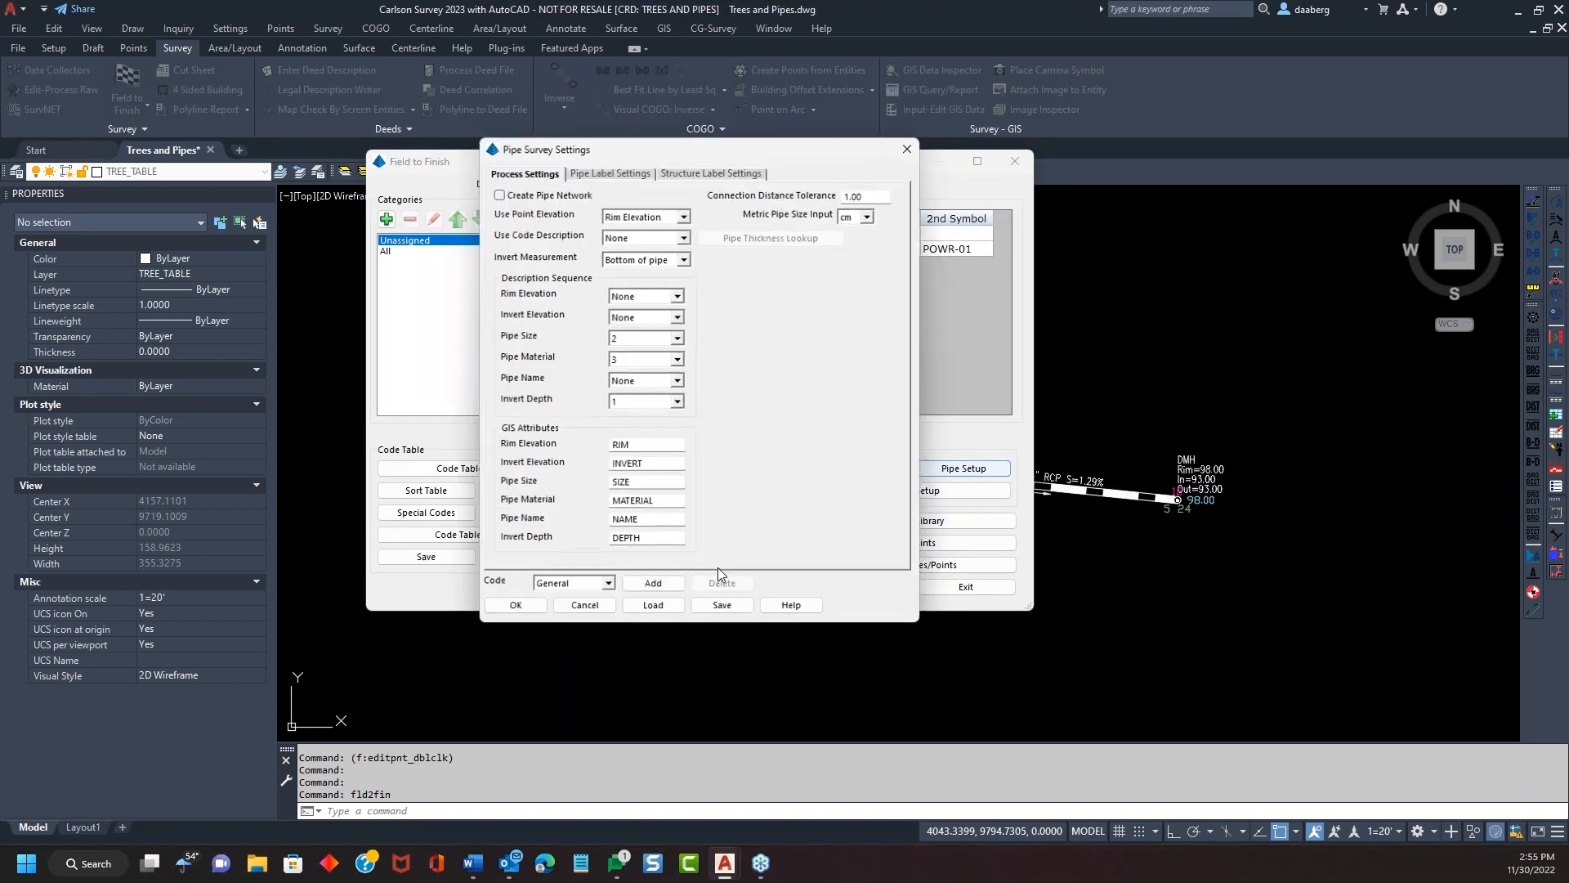
pyautogui.click(608, 585)
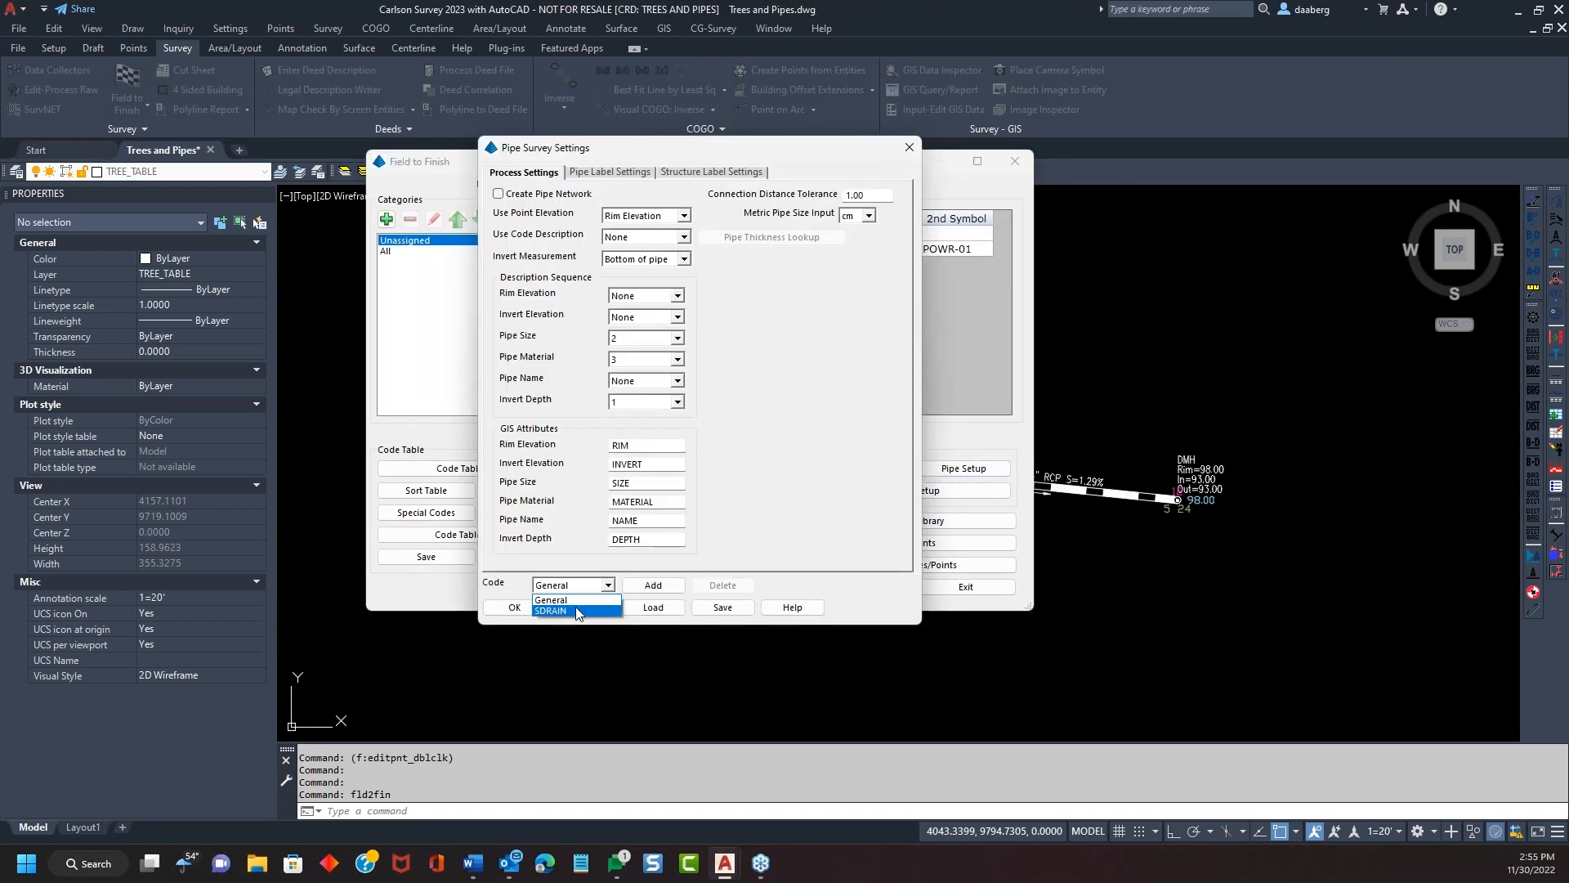
pyautogui.click(576, 607)
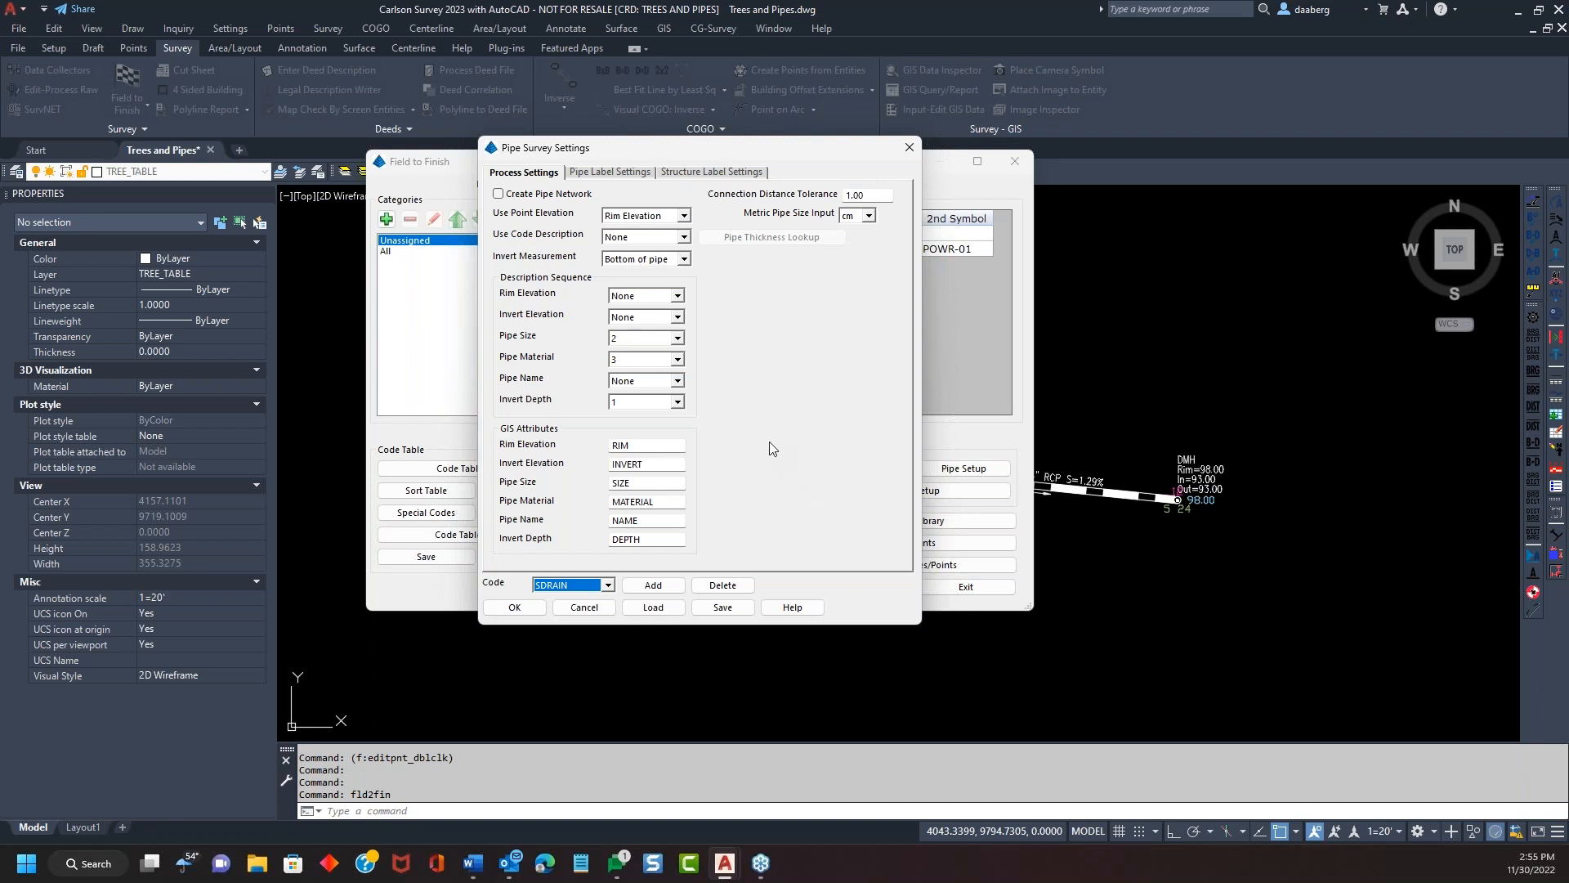
pyautogui.click(515, 609)
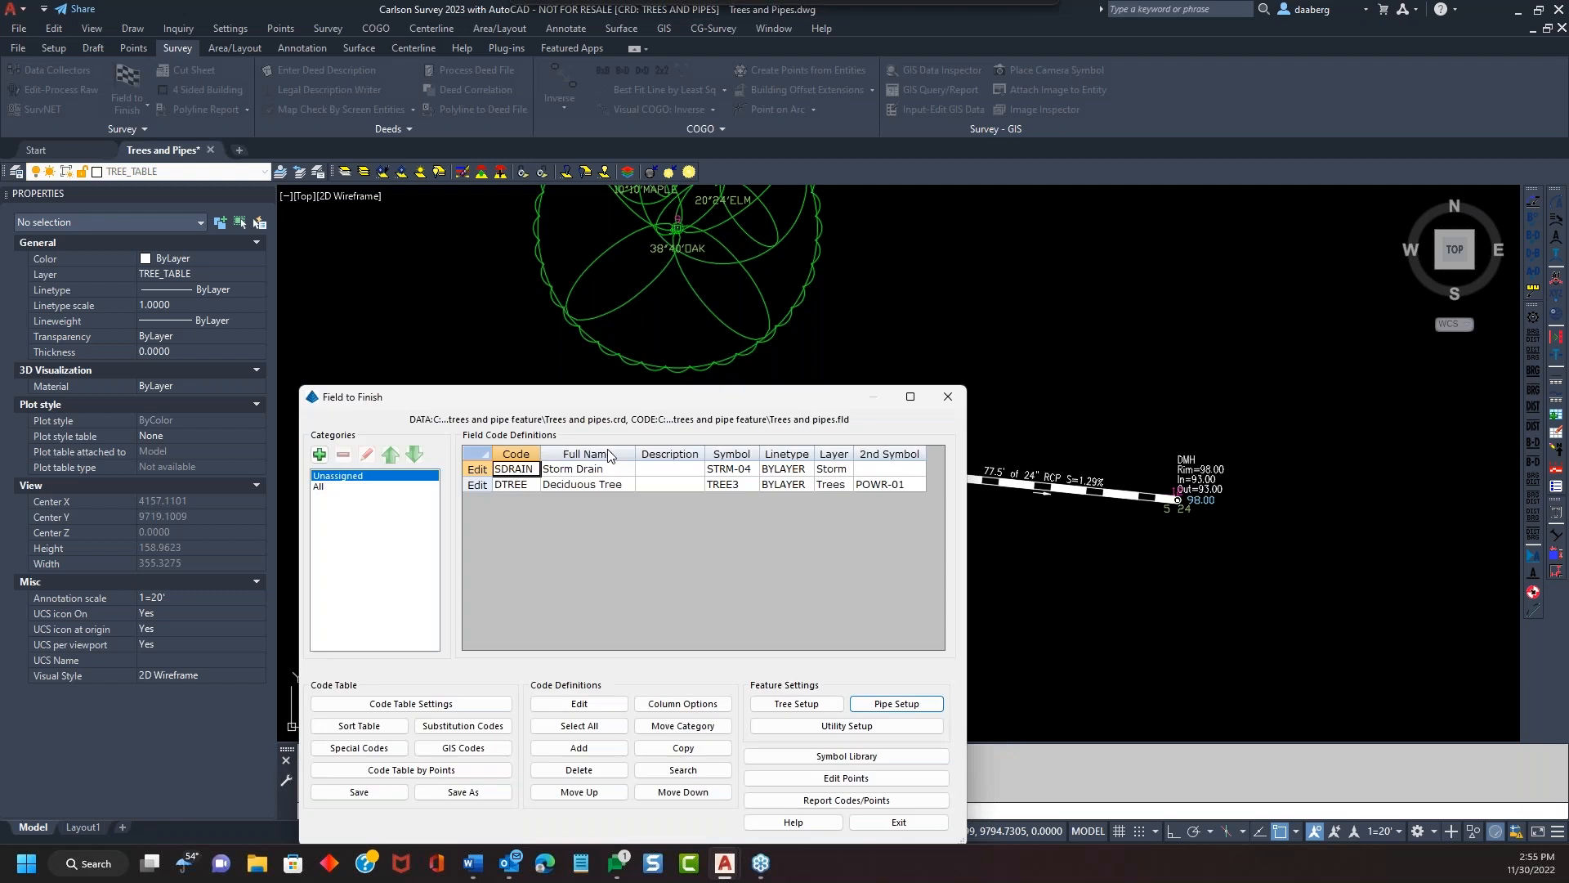
# Step: Close the code table and draw points 10-12 again with Field to Finish
pyautogui.moveTo(604, 402); pyautogui.dragTo(320, 28)
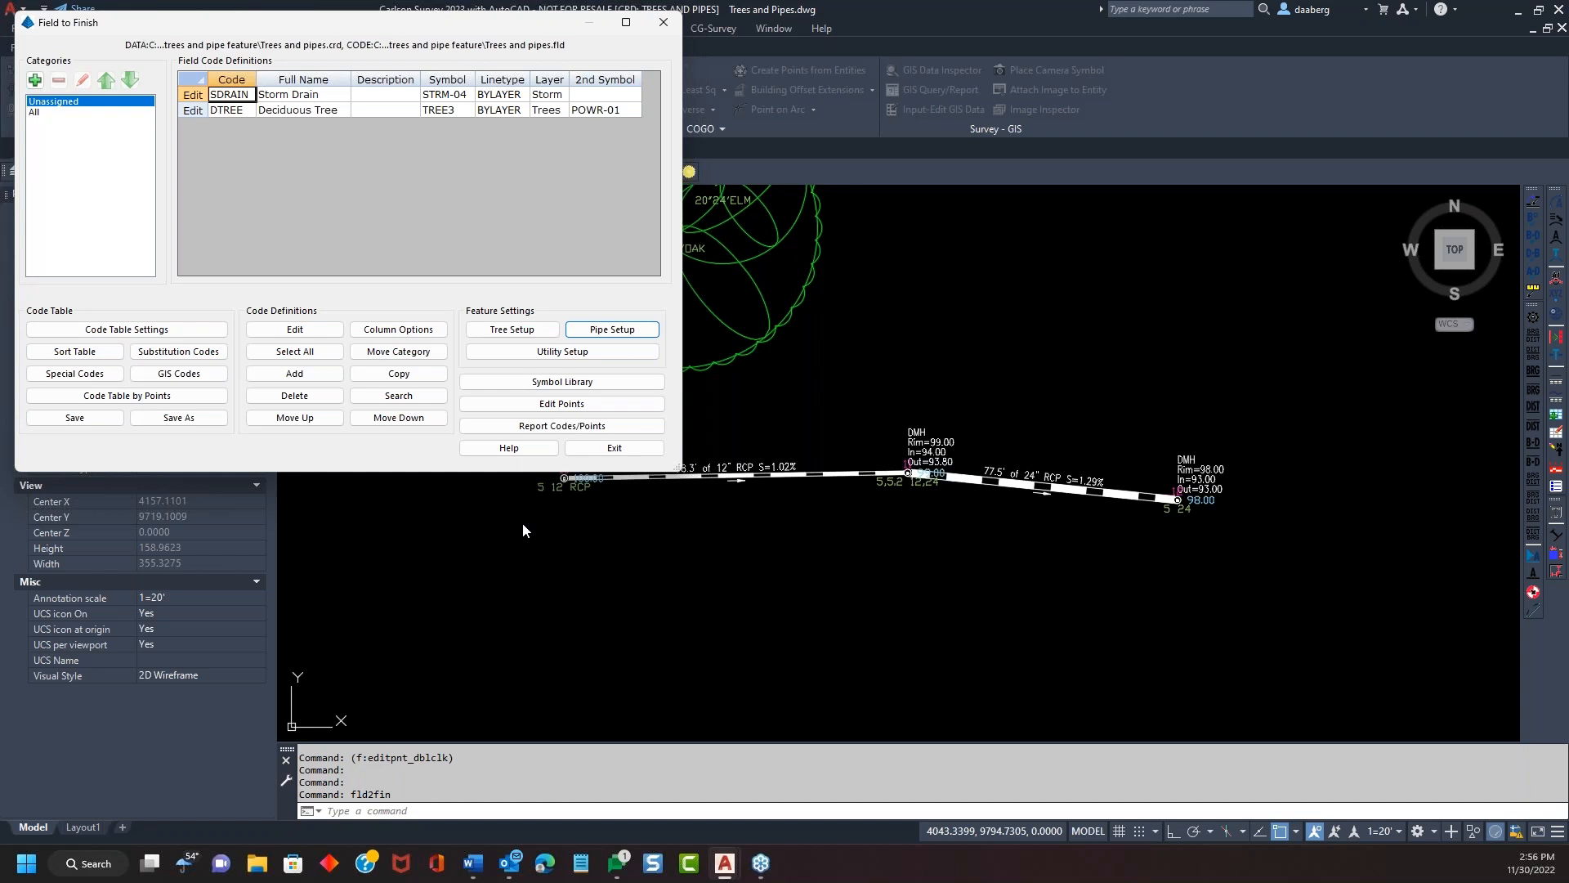
pyautogui.click(614, 451)
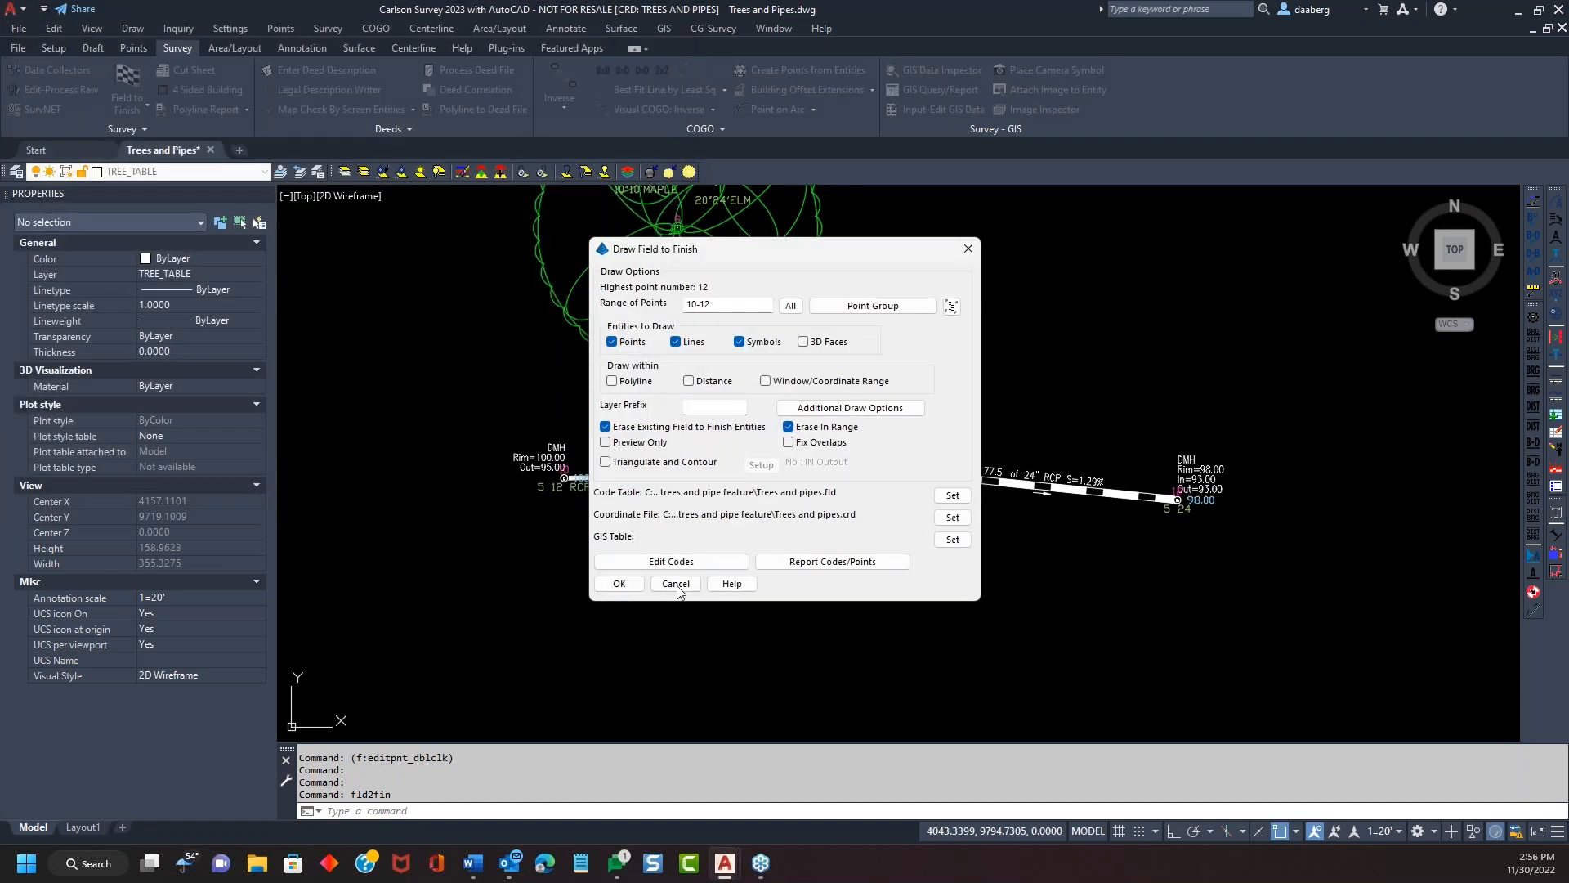
pyautogui.click(619, 583)
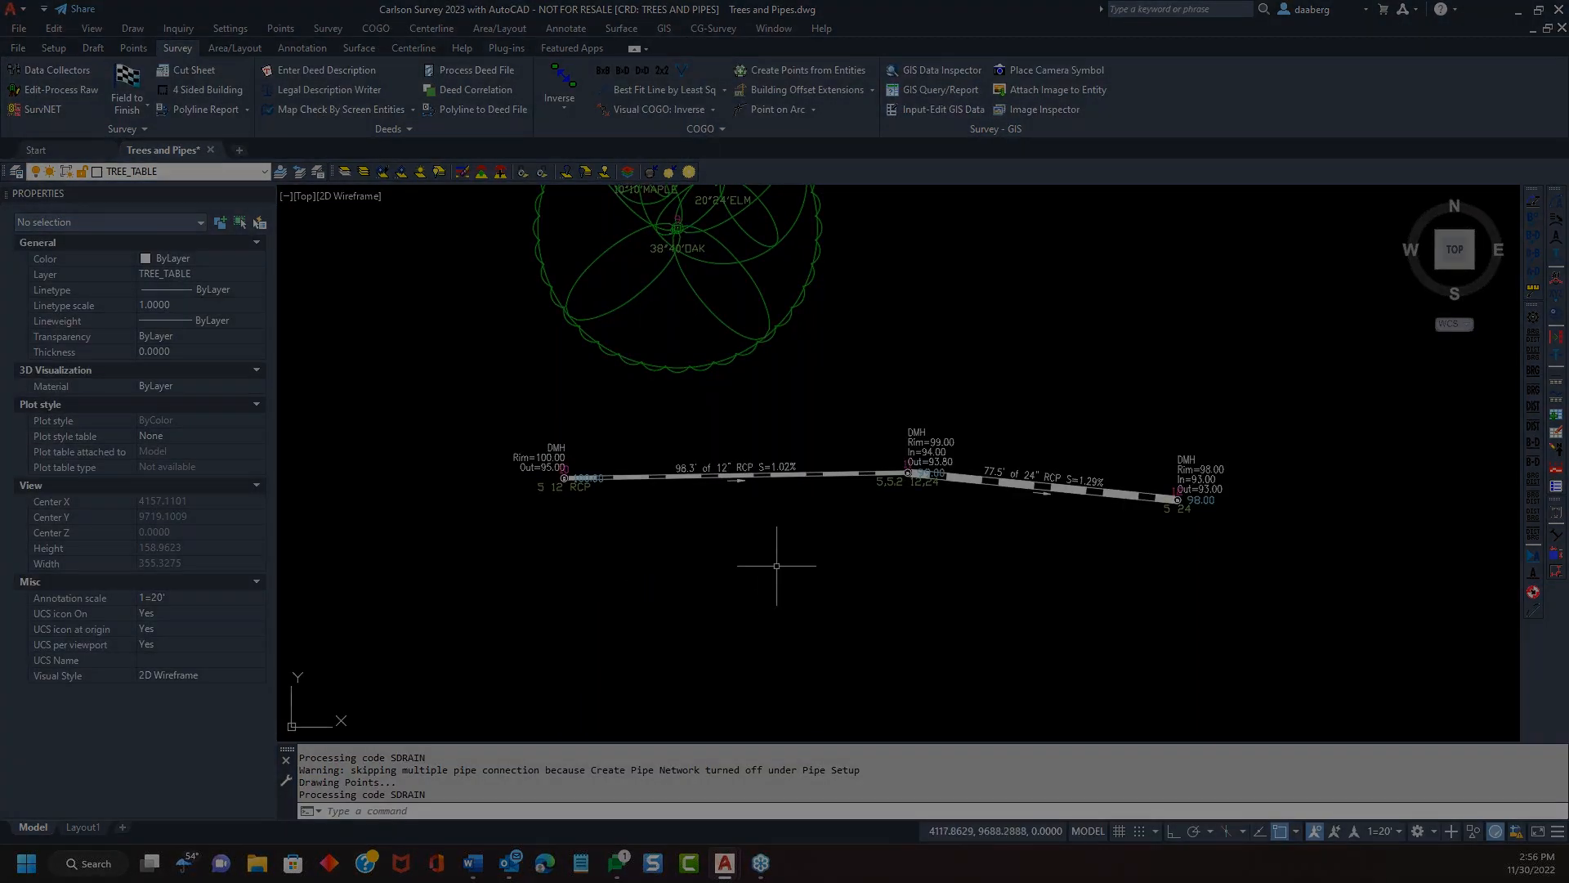